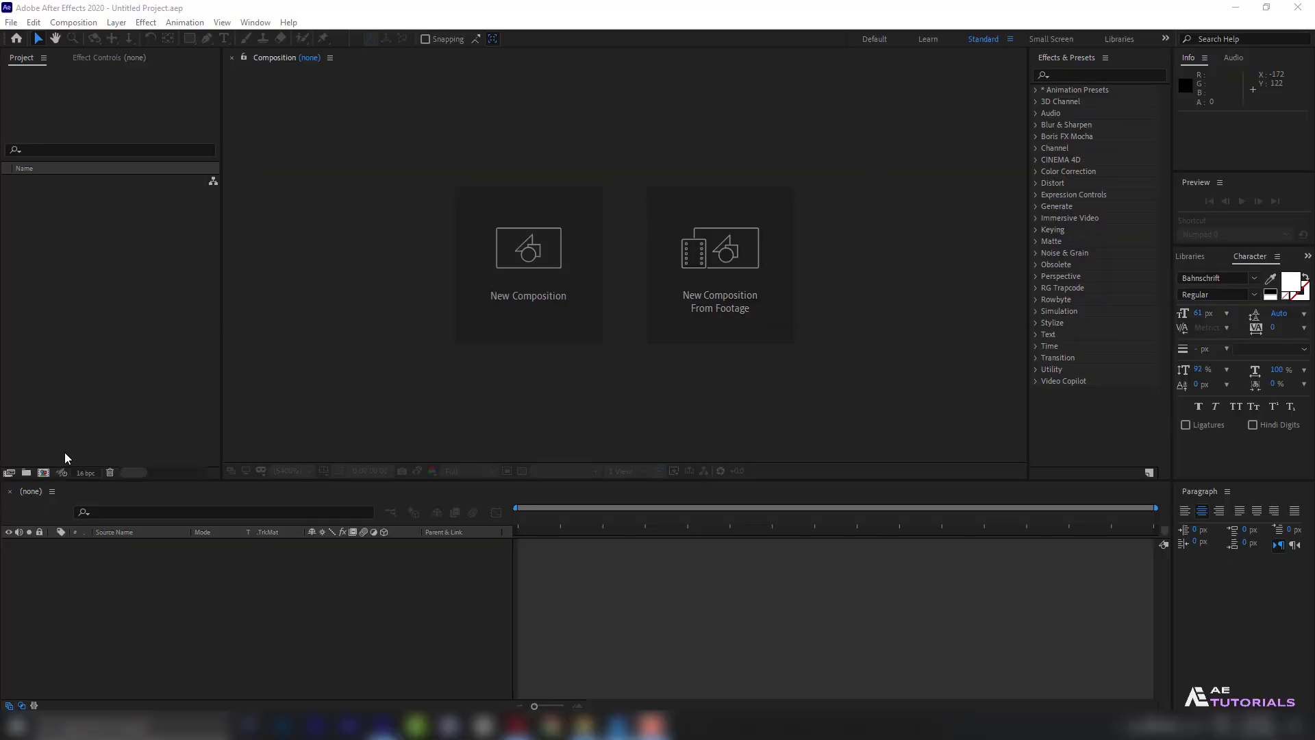
# - Create the 'Your Shape' composition: HDTV 1080 29.97 preset, 1920x1080, 10 seconds
pyautogui.click(45, 472)
pyautogui.moveTo(872, 94); pyautogui.dragTo(521, 91)
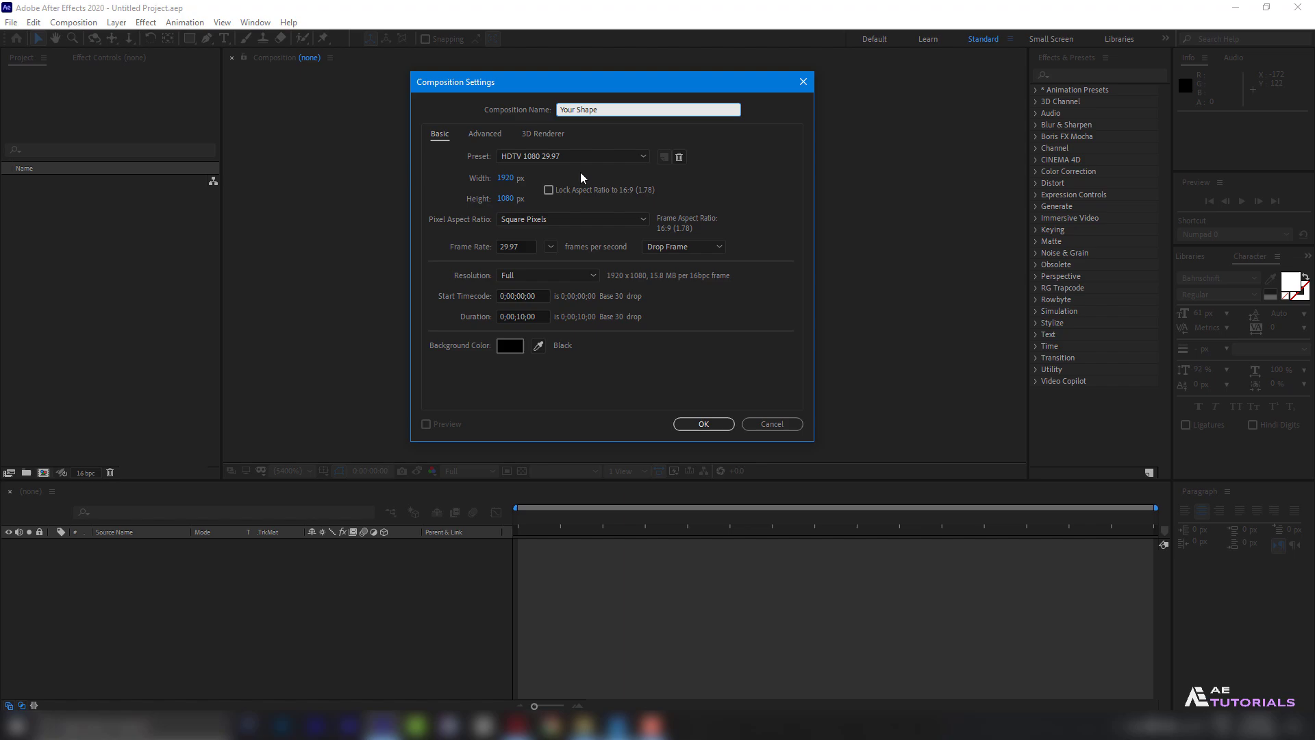
pyautogui.click(582, 158)
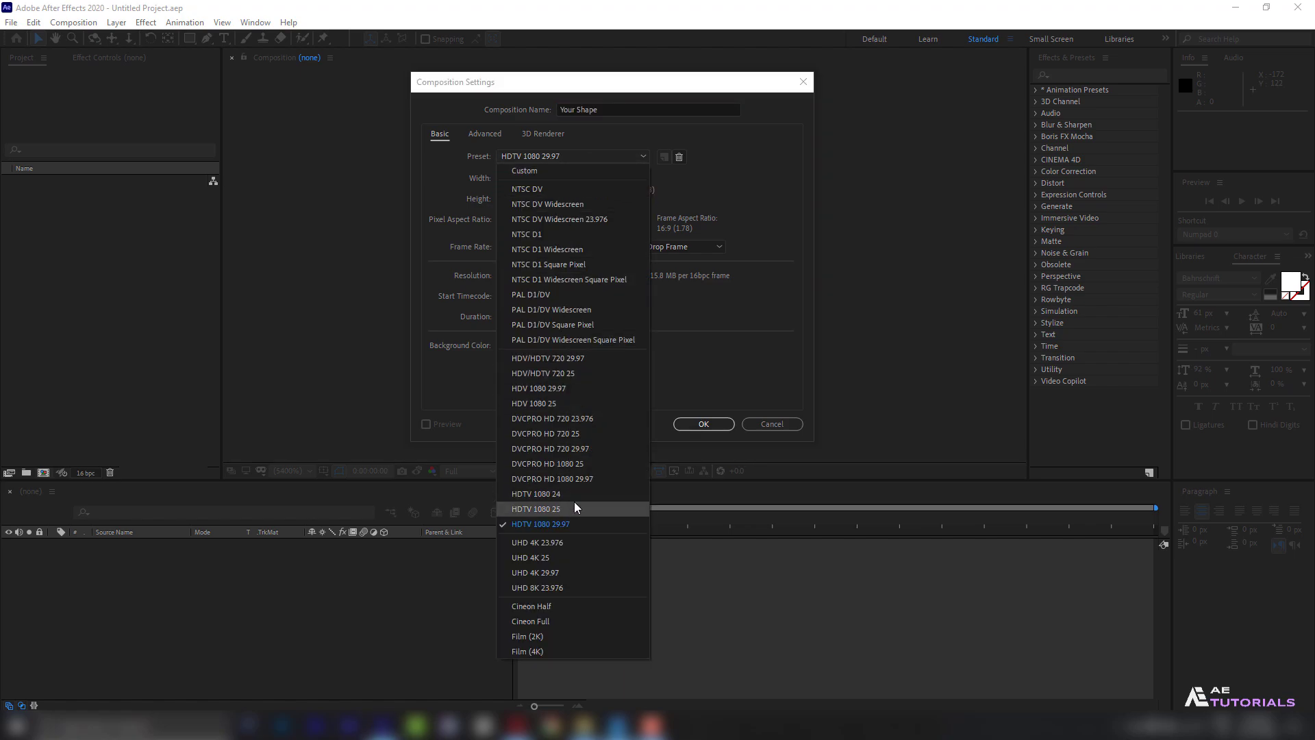
pyautogui.click(576, 525)
pyautogui.moveTo(534, 318); pyautogui.dragTo(516, 318)
pyautogui.click(697, 425)
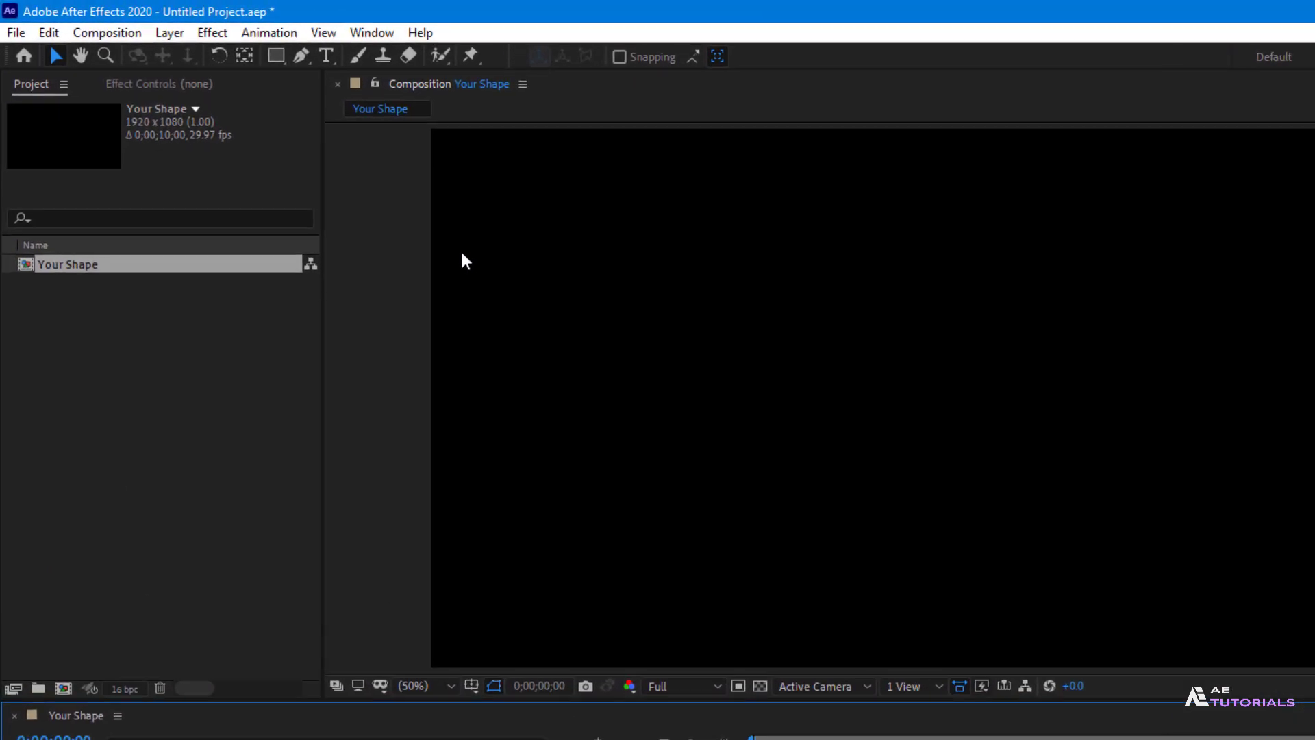
# - Switch to the Rounded Rectangle Tool with Fill set to None and Stroke to Solid Color
pyautogui.click(277, 56)
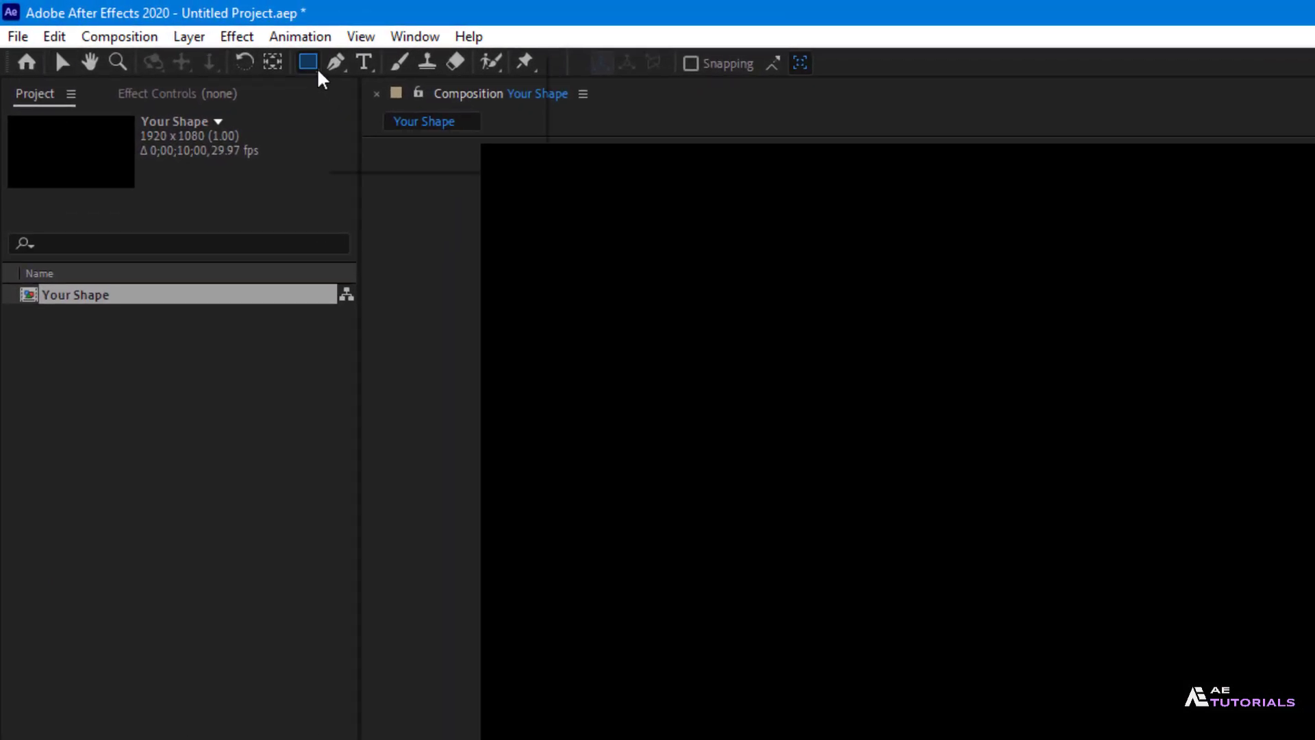
pyautogui.click(395, 86)
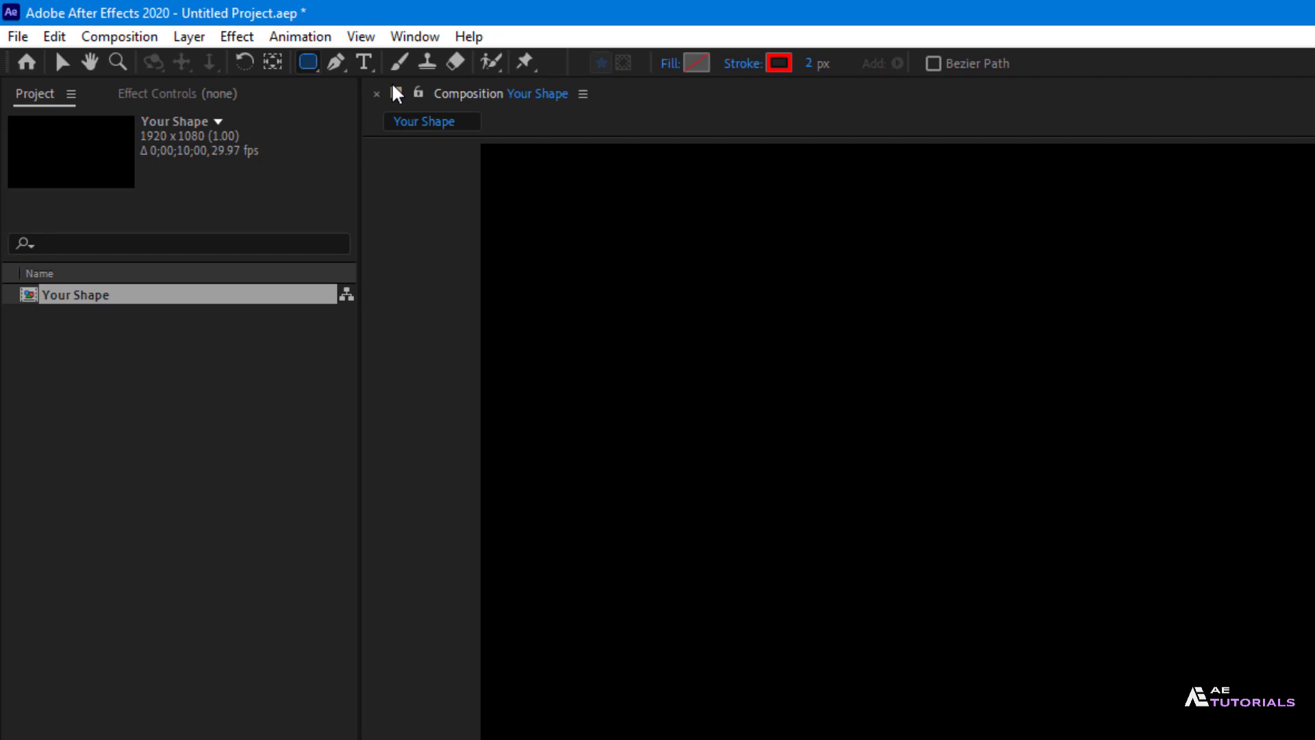
pyautogui.click(675, 64)
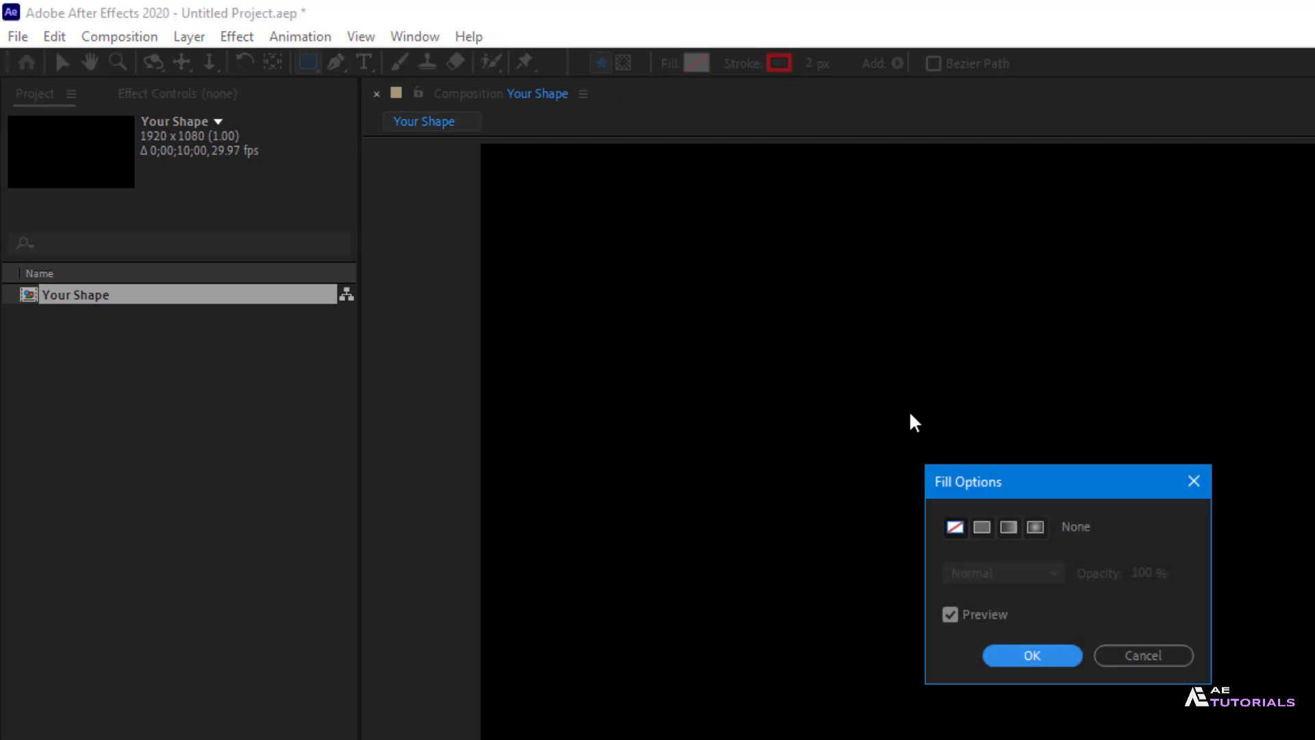
pyautogui.click(955, 526)
pyautogui.click(1027, 658)
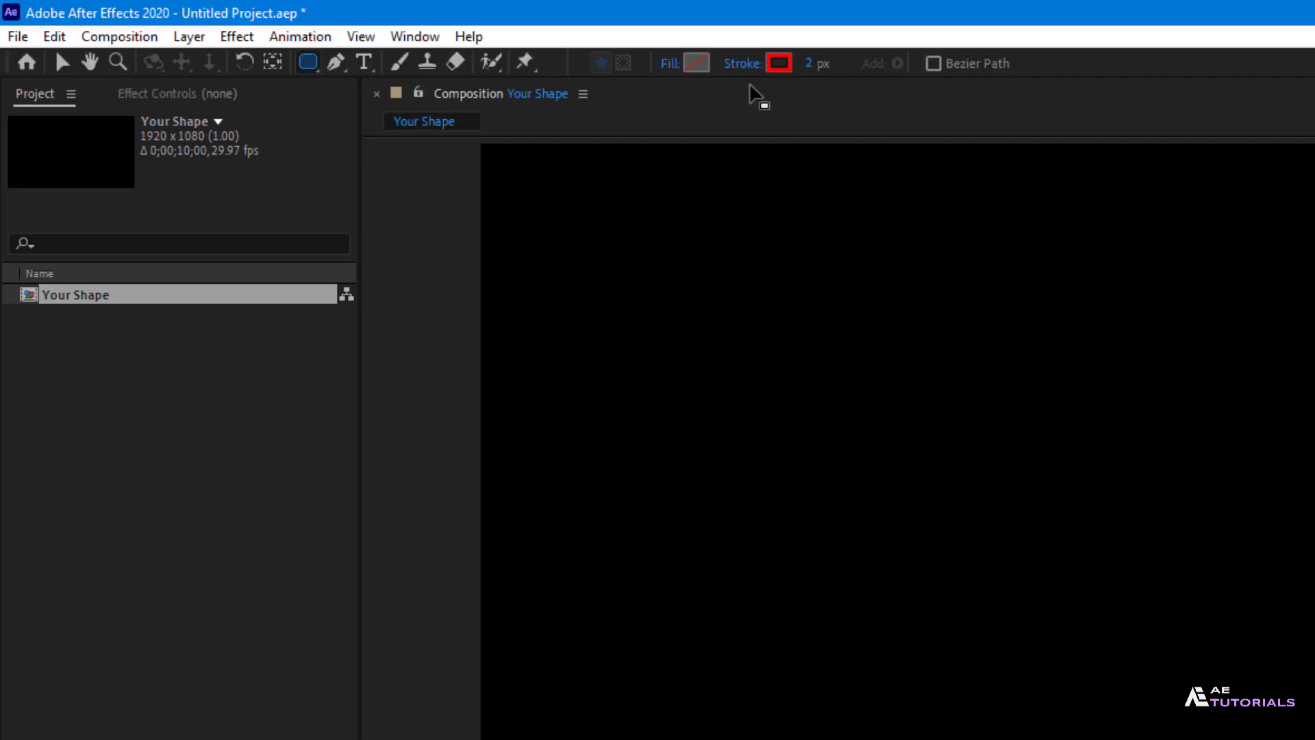
pyautogui.click(754, 64)
pyautogui.click(982, 527)
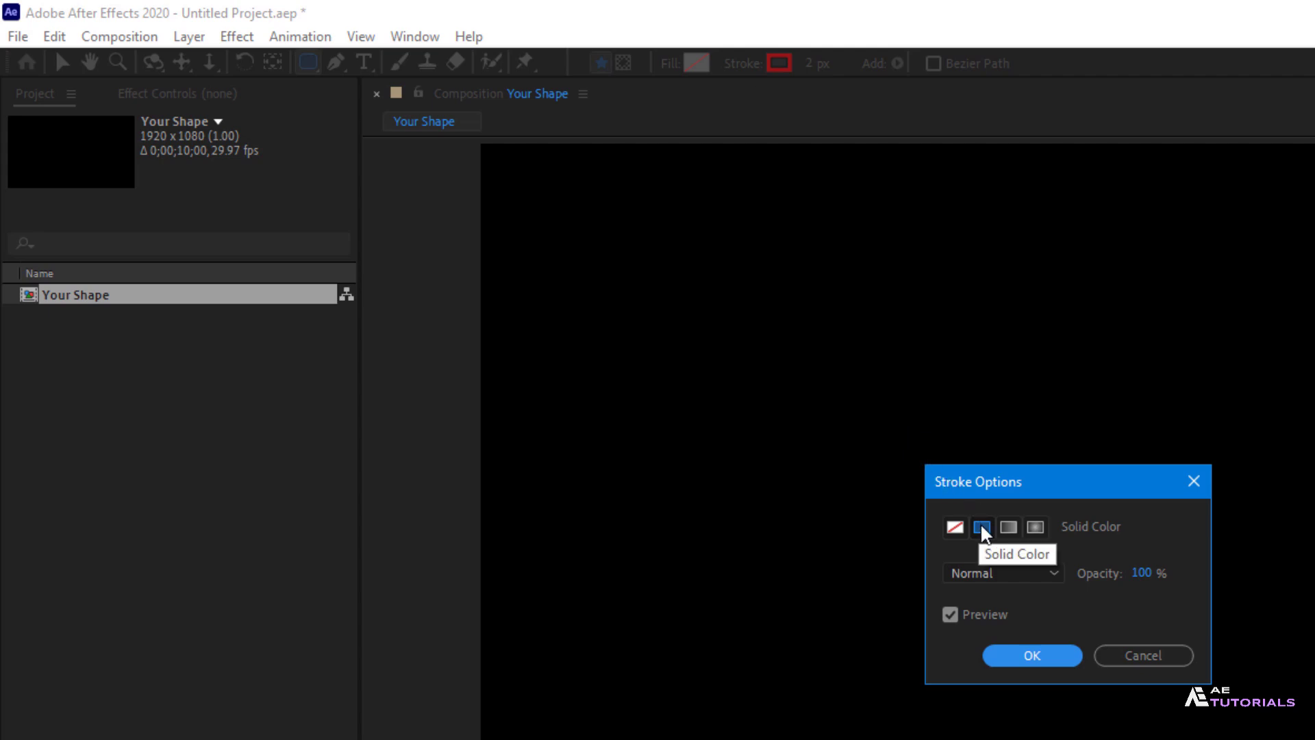
pyautogui.click(1010, 658)
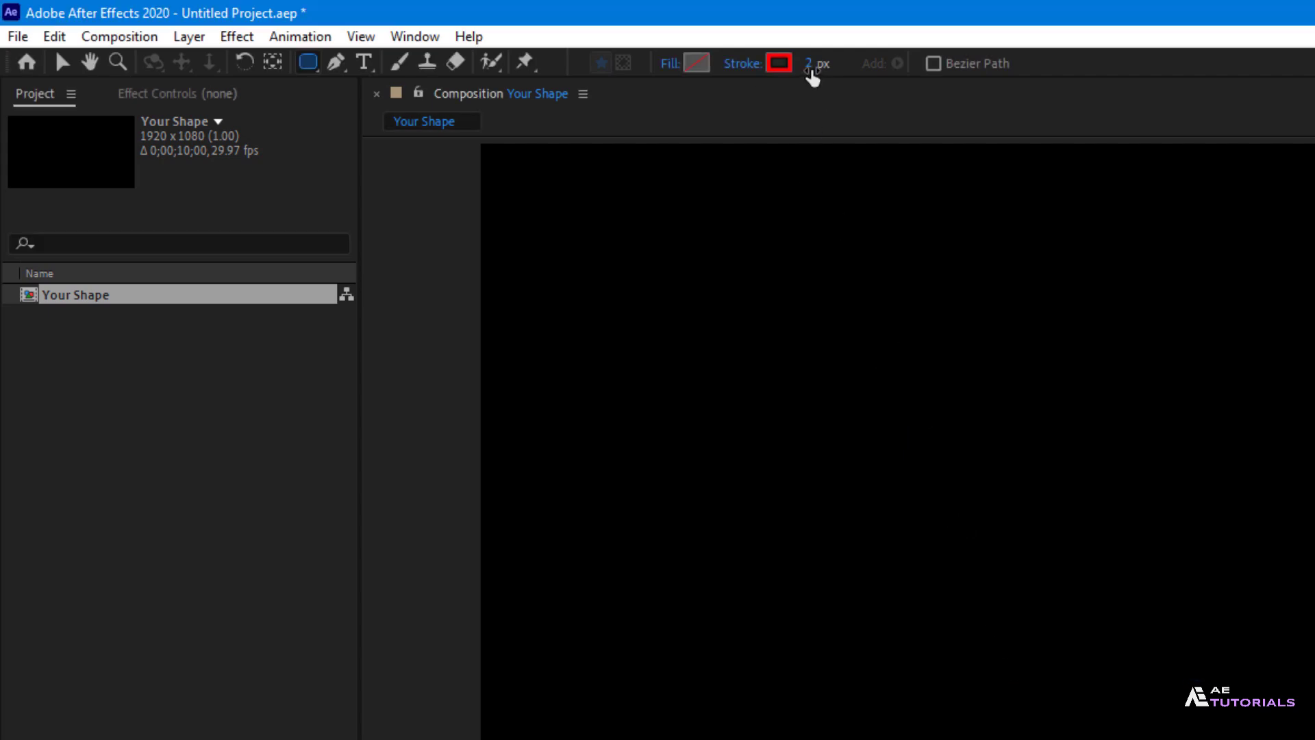
# - Draw a square near the composition centre, creating Shape Layer 1 with a 2 px stroke
pyautogui.click(809, 63)
pyautogui.press('Return')
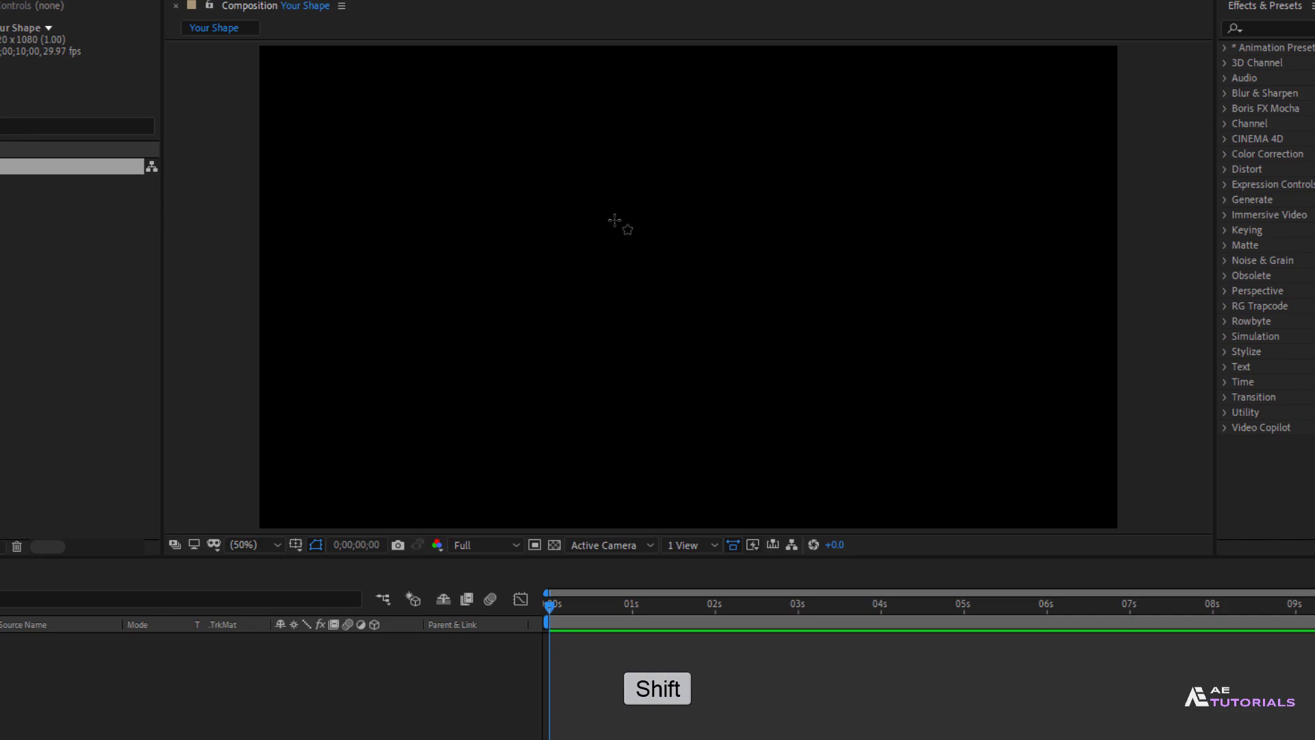
pyautogui.moveTo(831, 309); pyautogui.dragTo(1026, 499)
pyautogui.moveTo(744, 356); pyautogui.dragTo(744, 361)
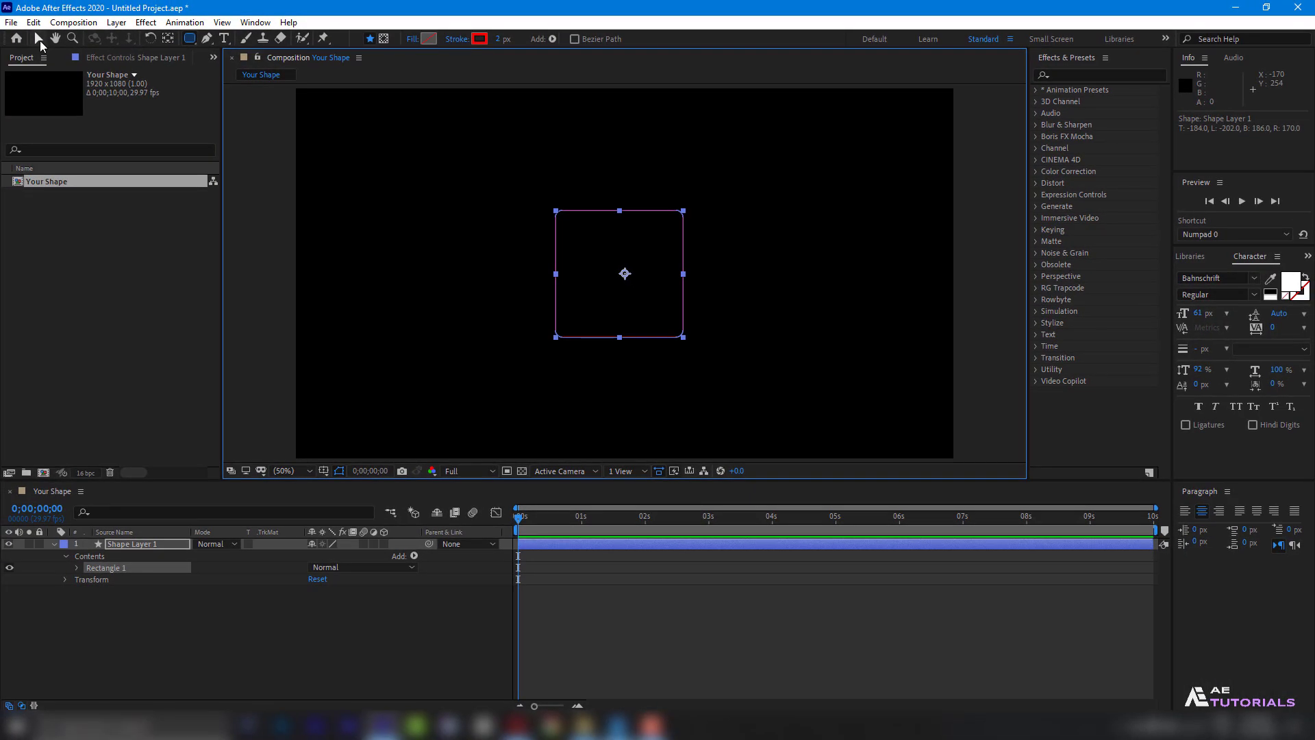
pyautogui.click(39, 39)
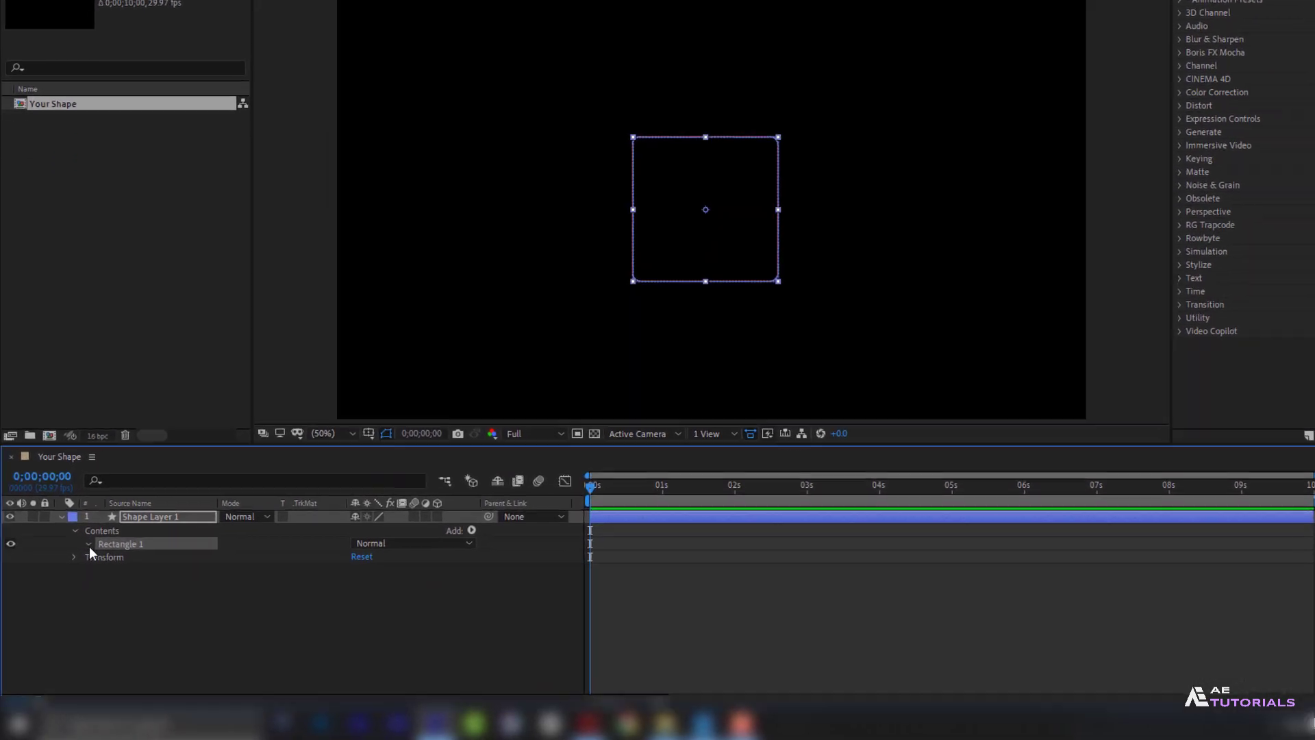
# - Set Rectangle Path 1 Size to 613.3 x 610 and Roundness to 110
pyautogui.click(77, 568)
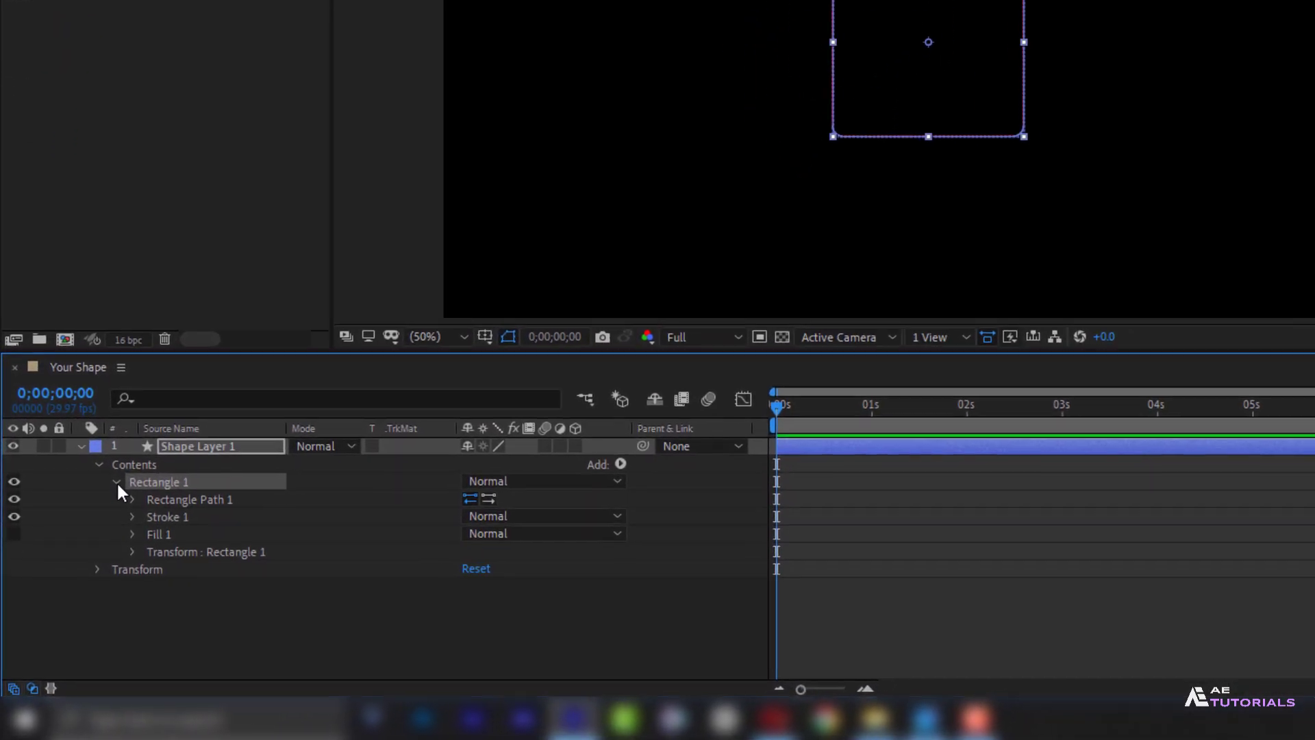
pyautogui.click(134, 497)
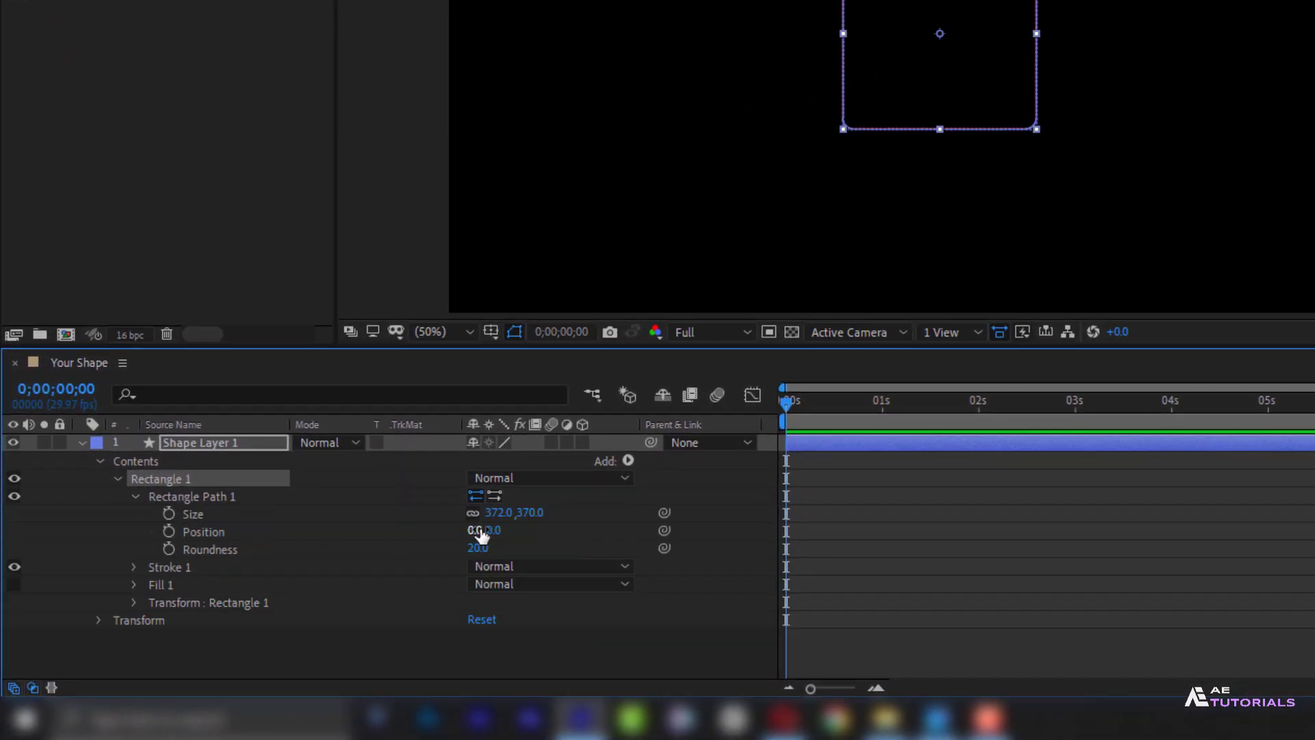
pyautogui.click(524, 515)
pyautogui.press('Return')
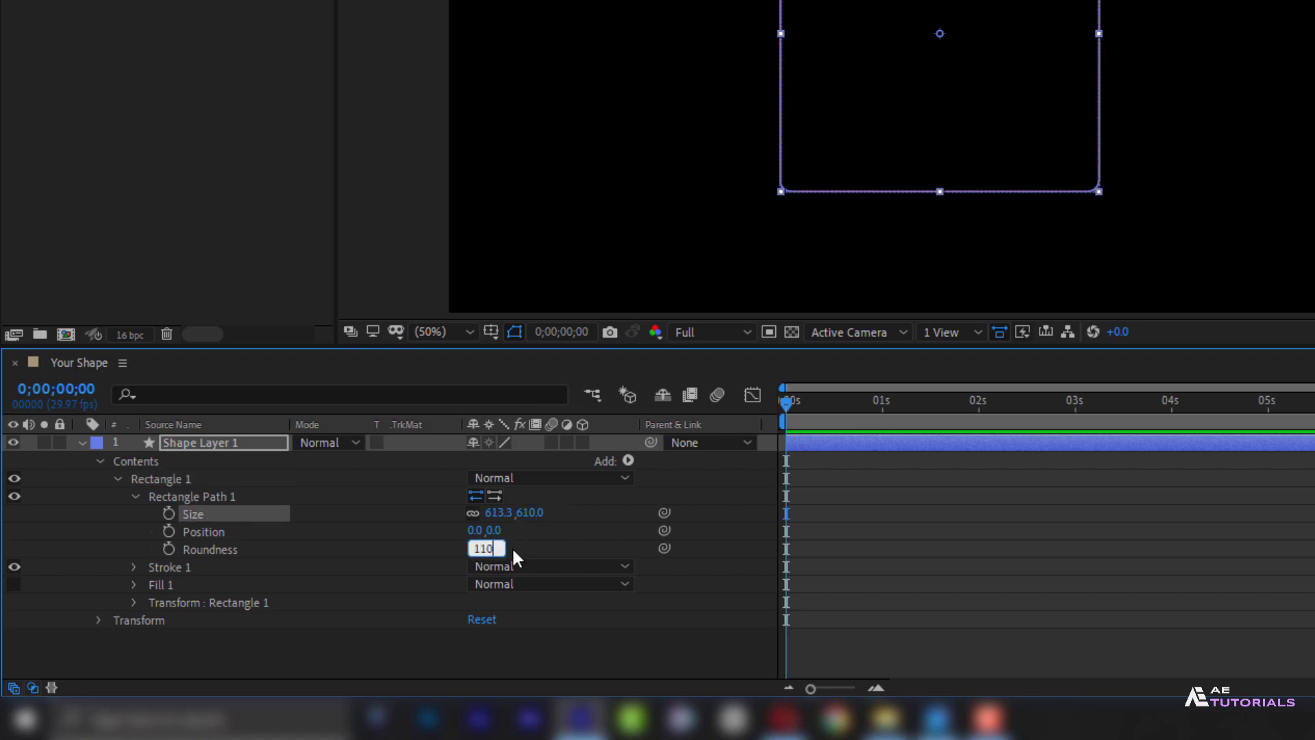
pyautogui.click(512, 545)
pyautogui.write('110')
pyautogui.press('Return')
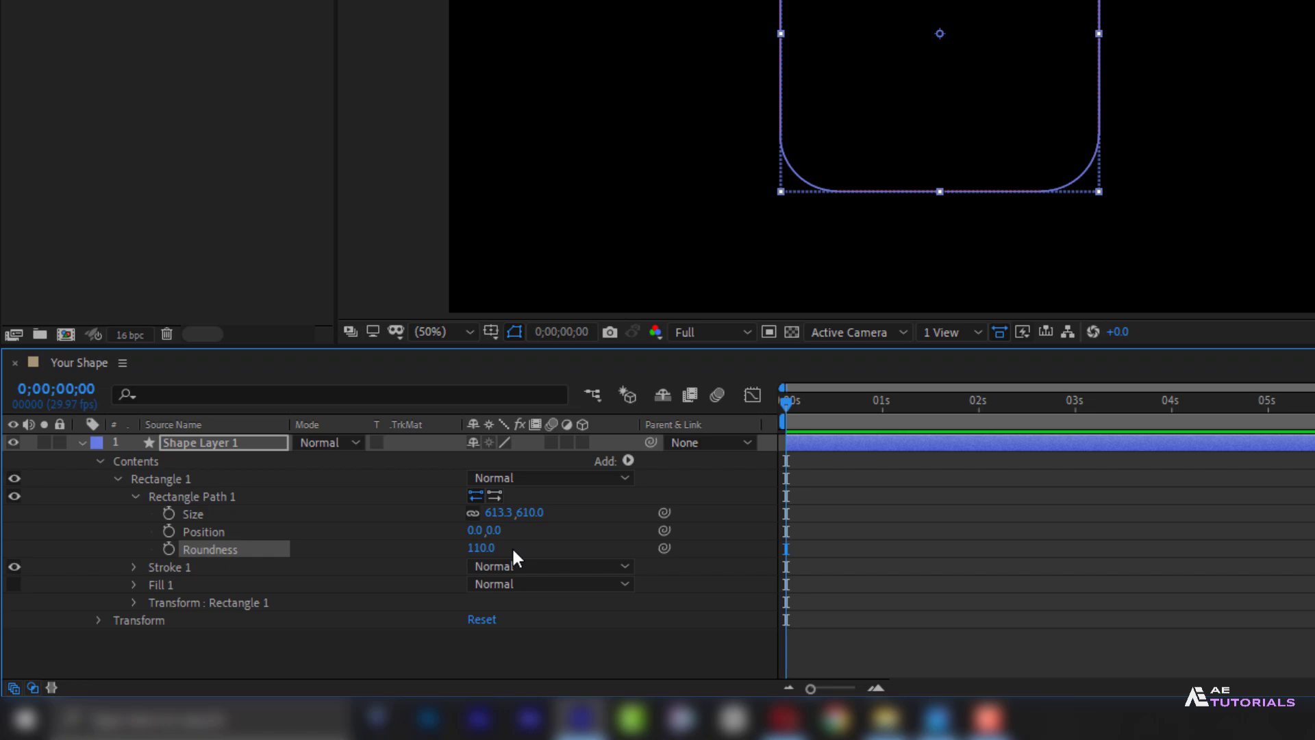
# - Centre Shape Layer 1 horizontally and vertically using the Align panel
pyautogui.click(240, 444)
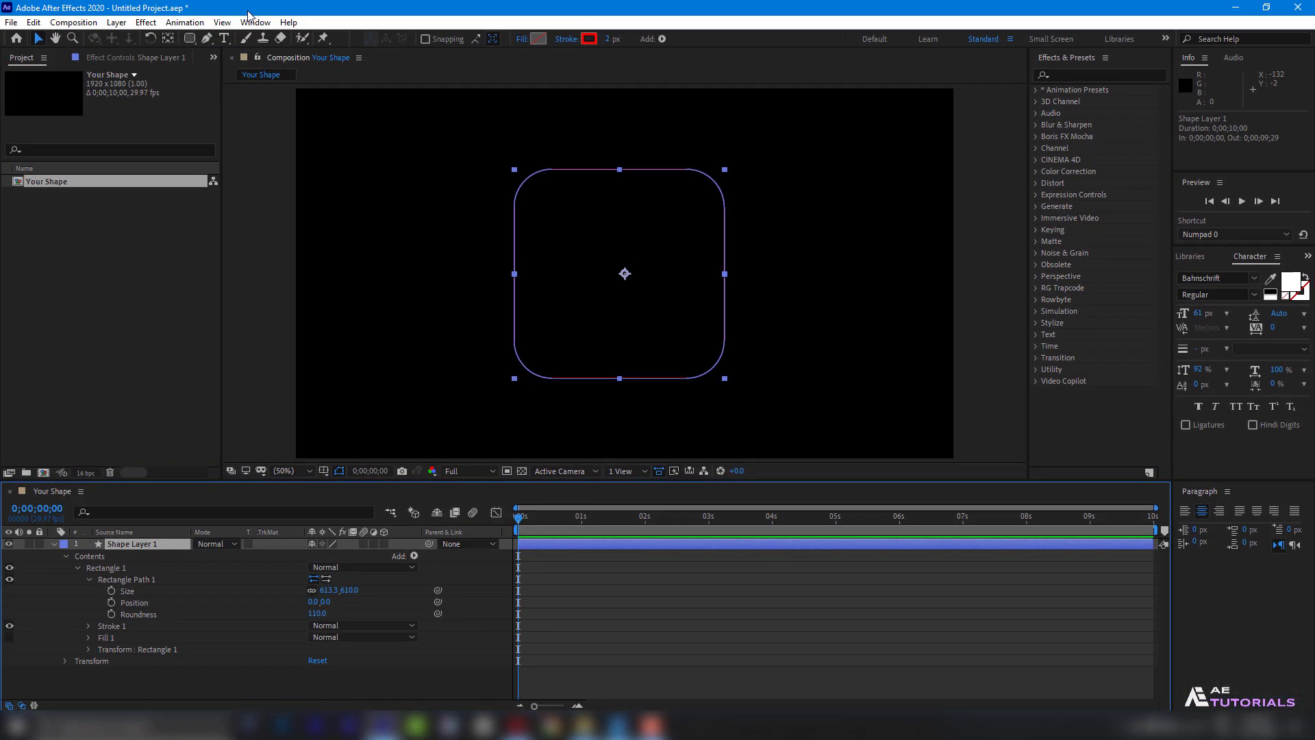
pyautogui.click(253, 21)
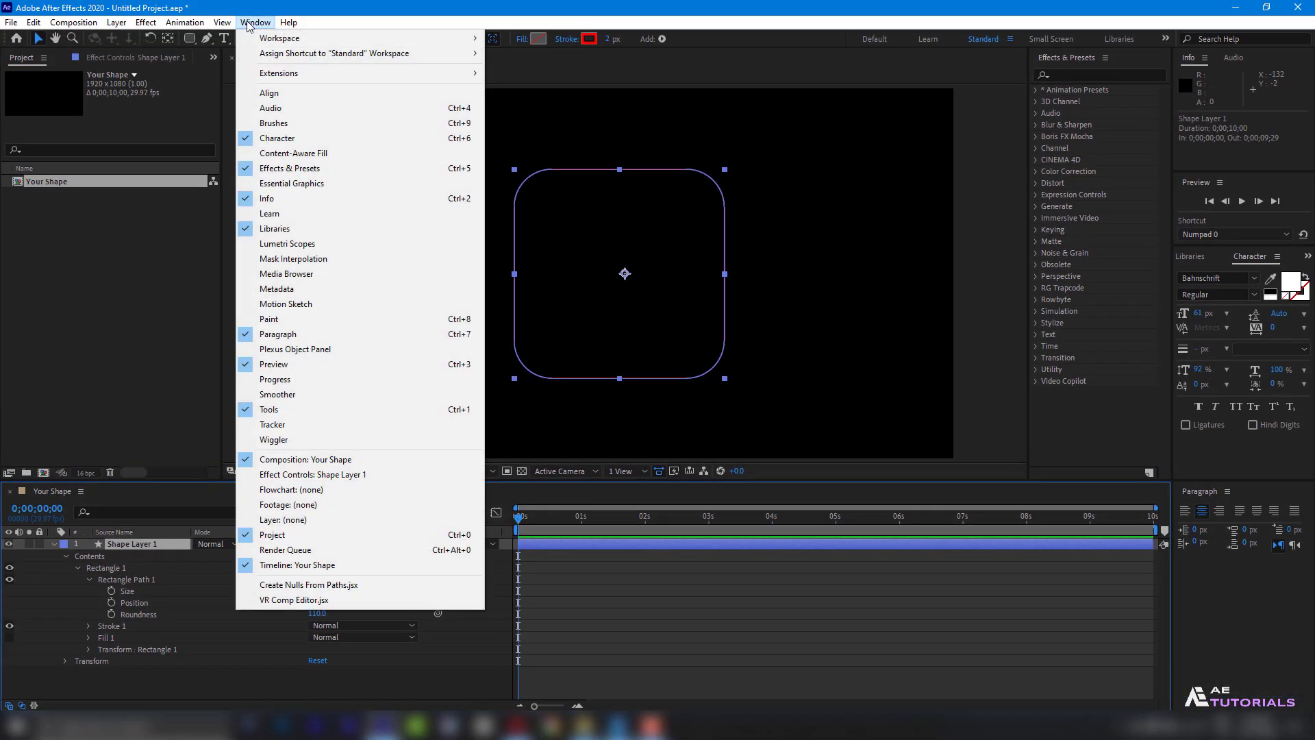
pyautogui.click(274, 94)
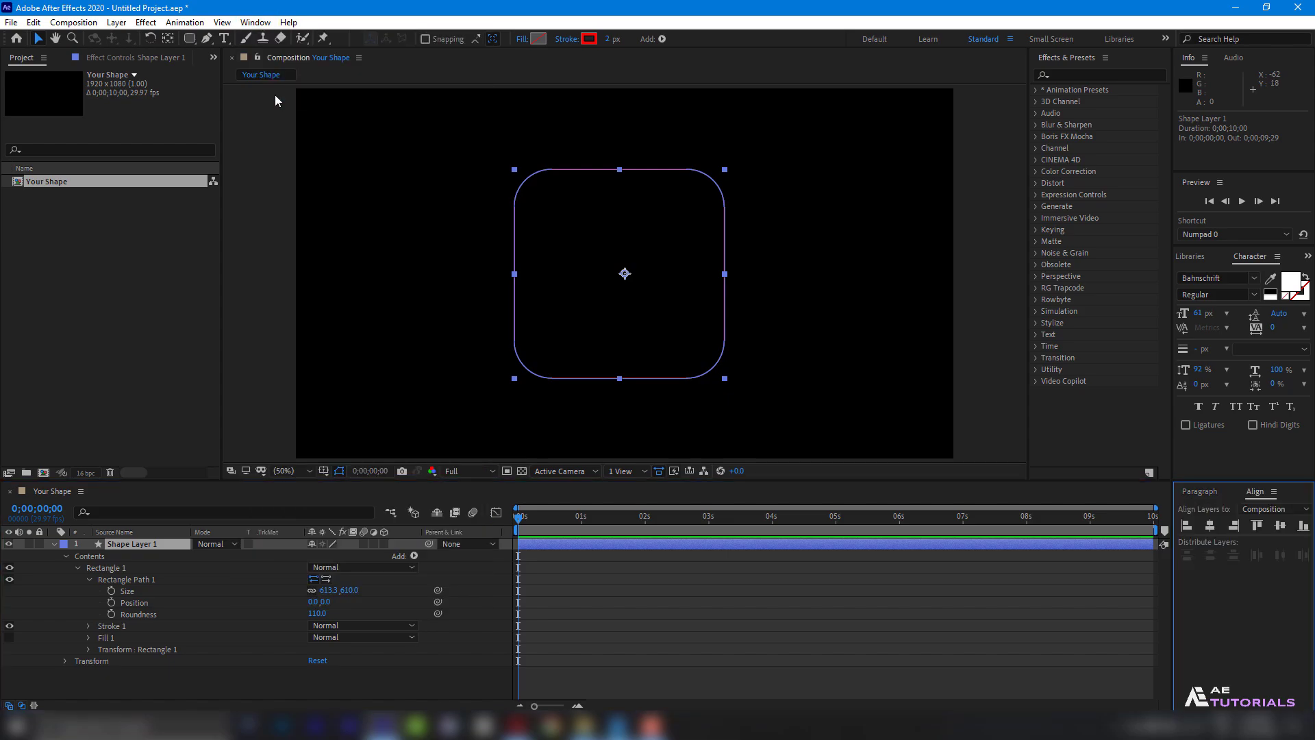
pyautogui.click(1211, 526)
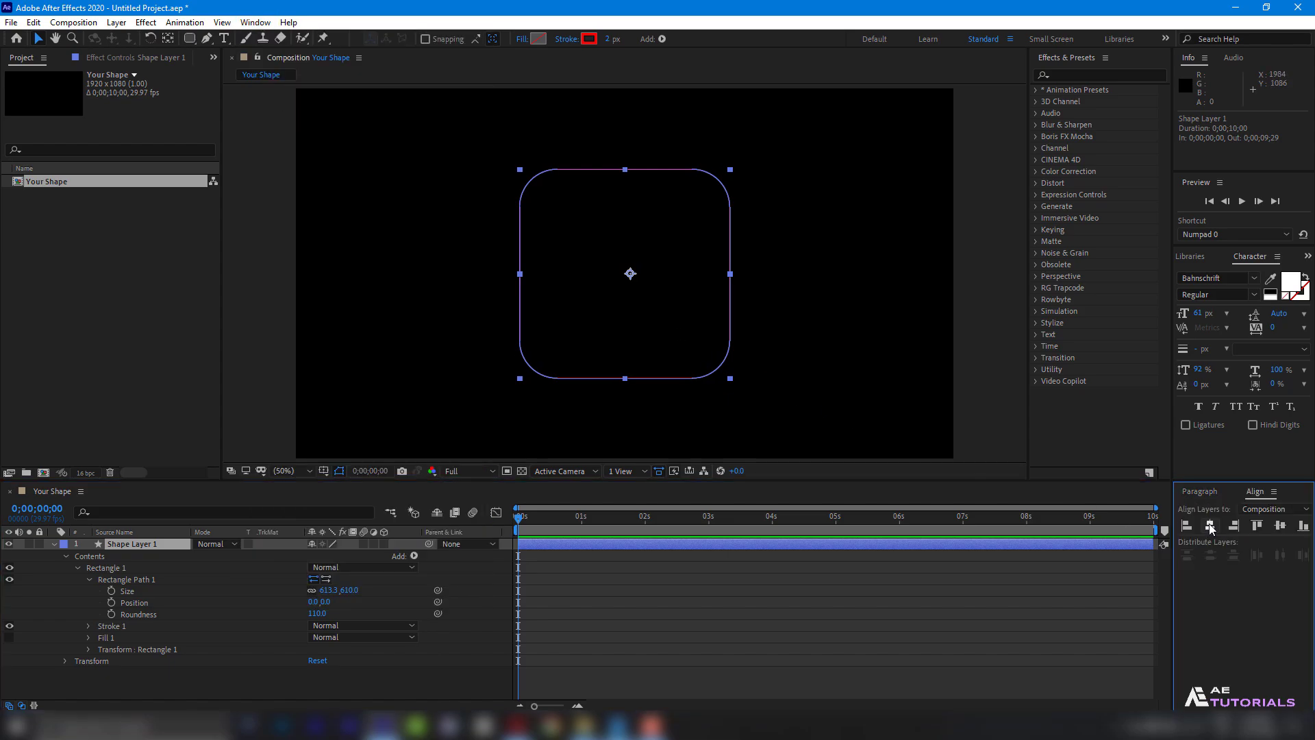
pyautogui.click(1279, 527)
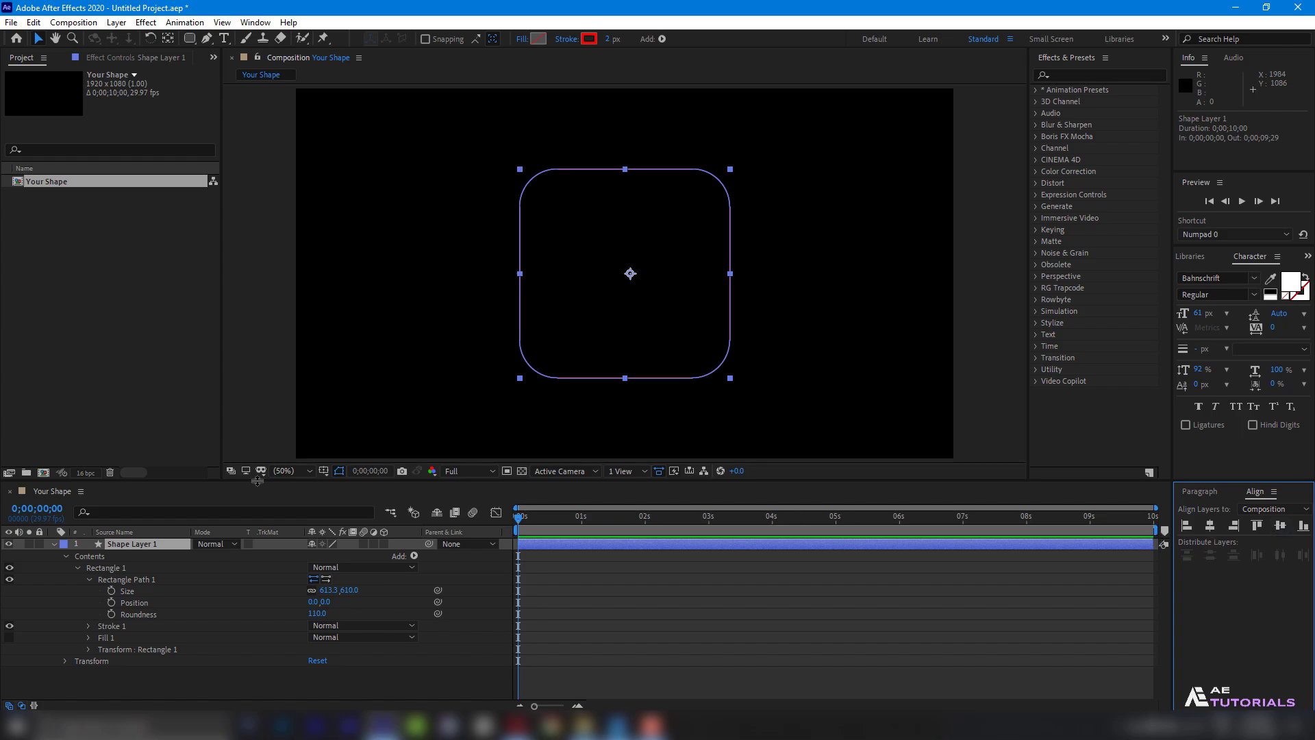
# - Create a new Circle composition and place Your Shape inside it
pyautogui.click(55, 545)
pyautogui.click(94, 583)
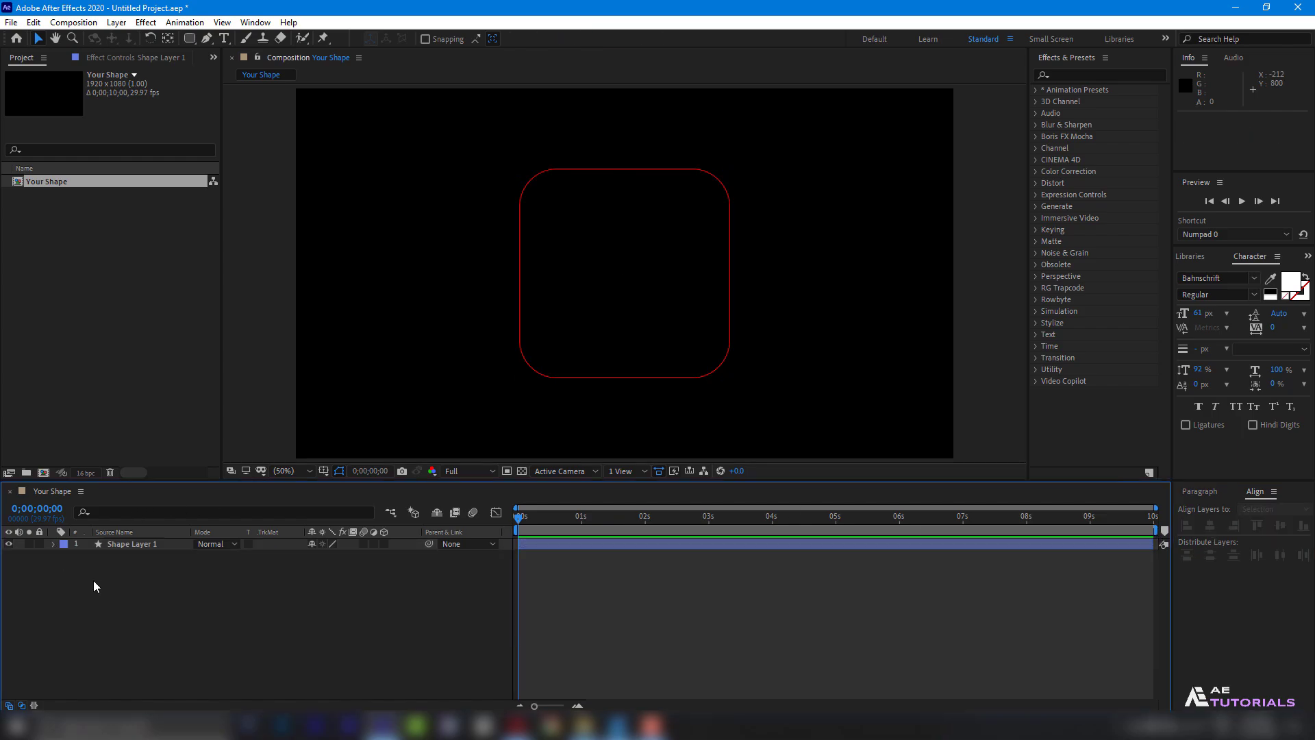
pyautogui.click(43, 473)
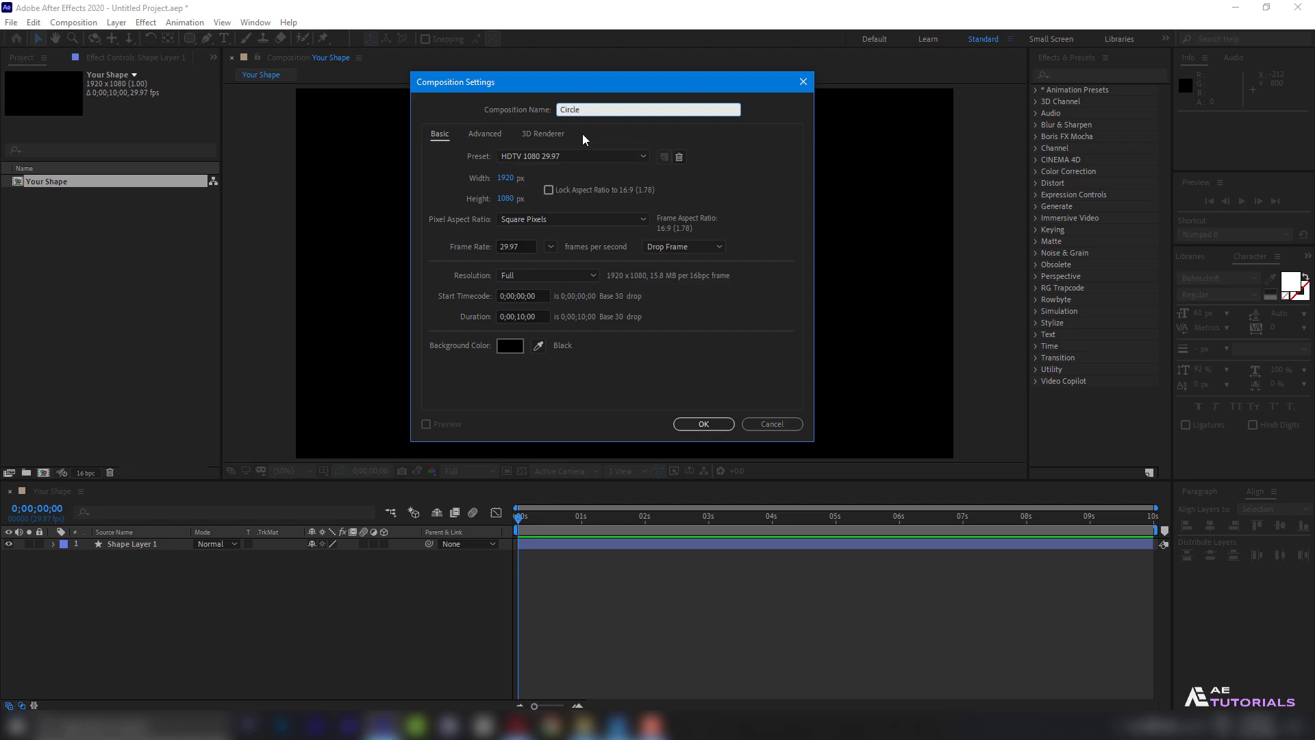
pyautogui.click(706, 422)
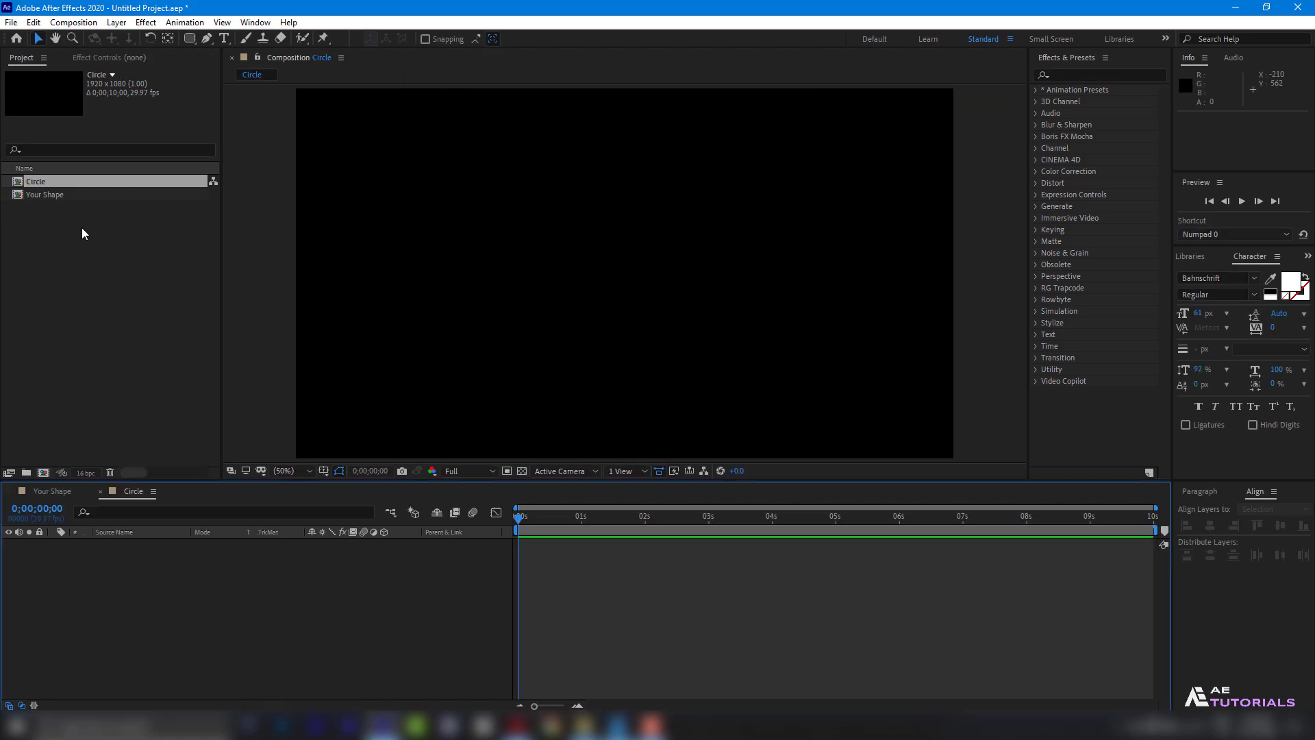
pyautogui.moveTo(52, 197); pyautogui.dragTo(211, 564)
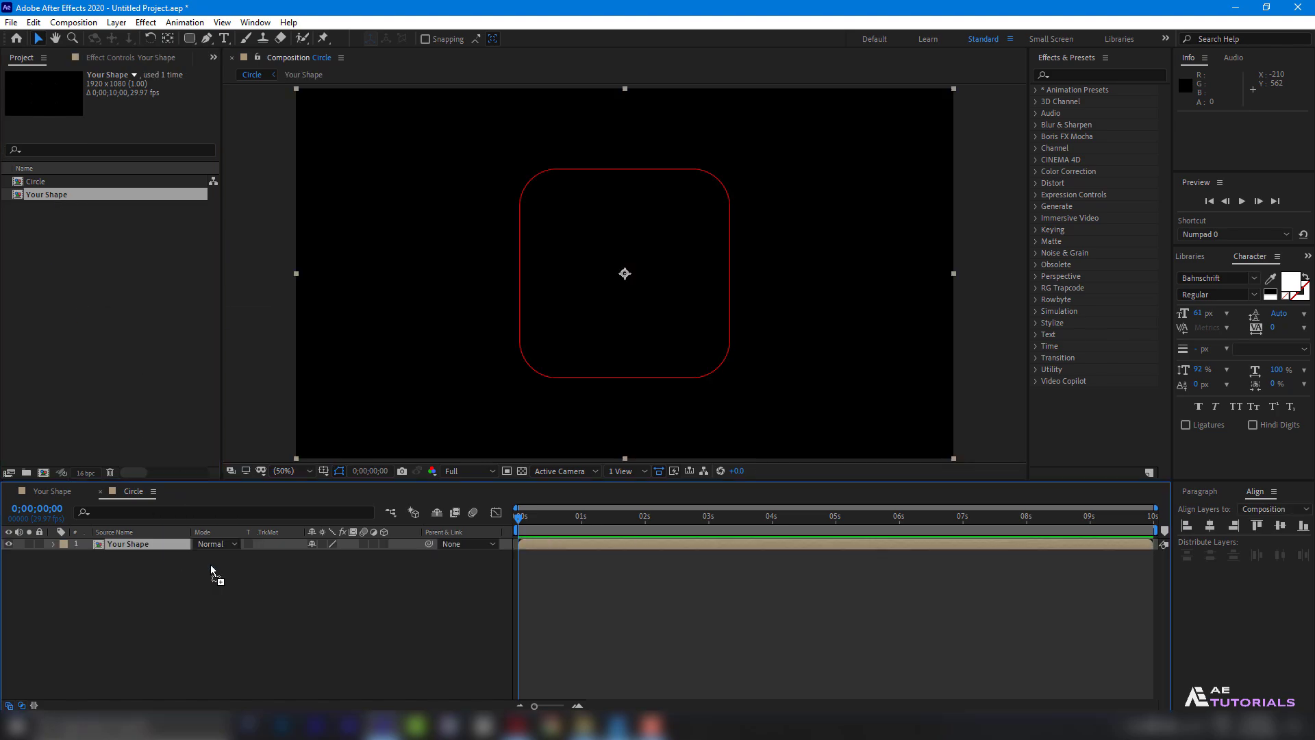
# - Add the expression index*5 to the Your Shape layer's Rotation
pyautogui.press('r')
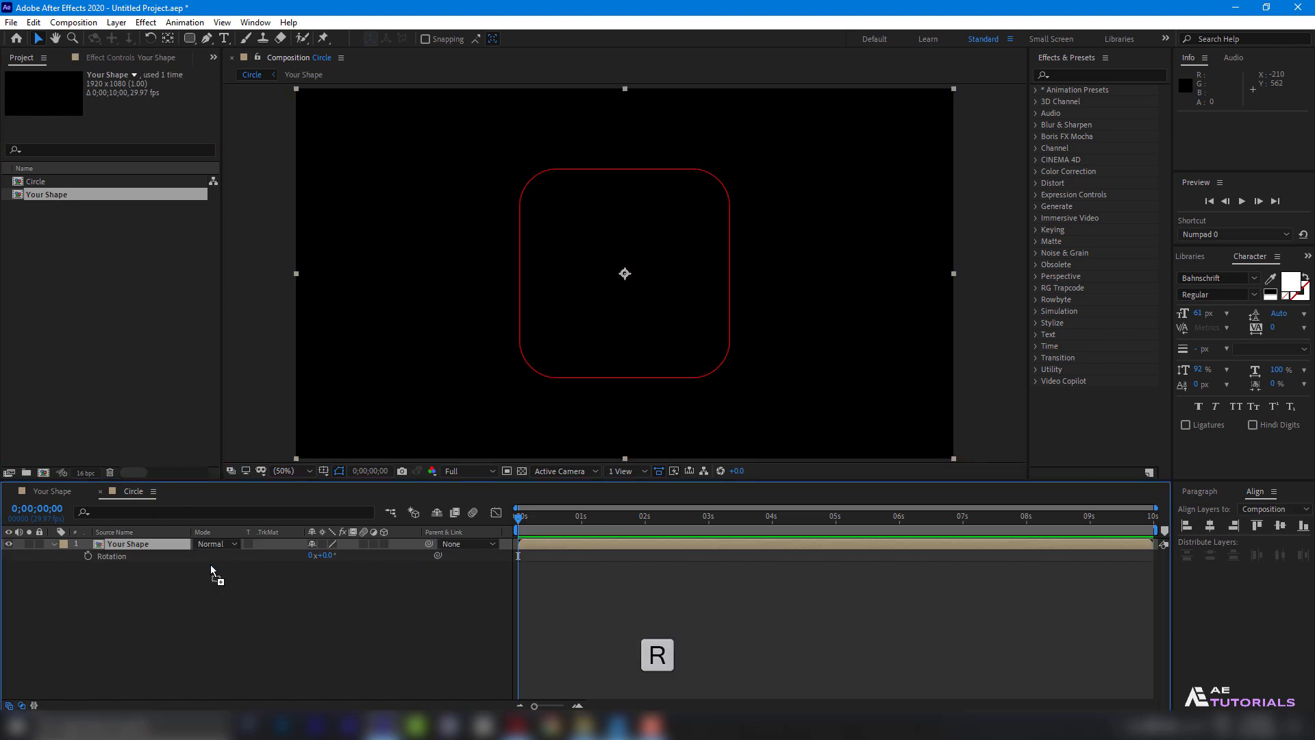
pyautogui.press('alt')
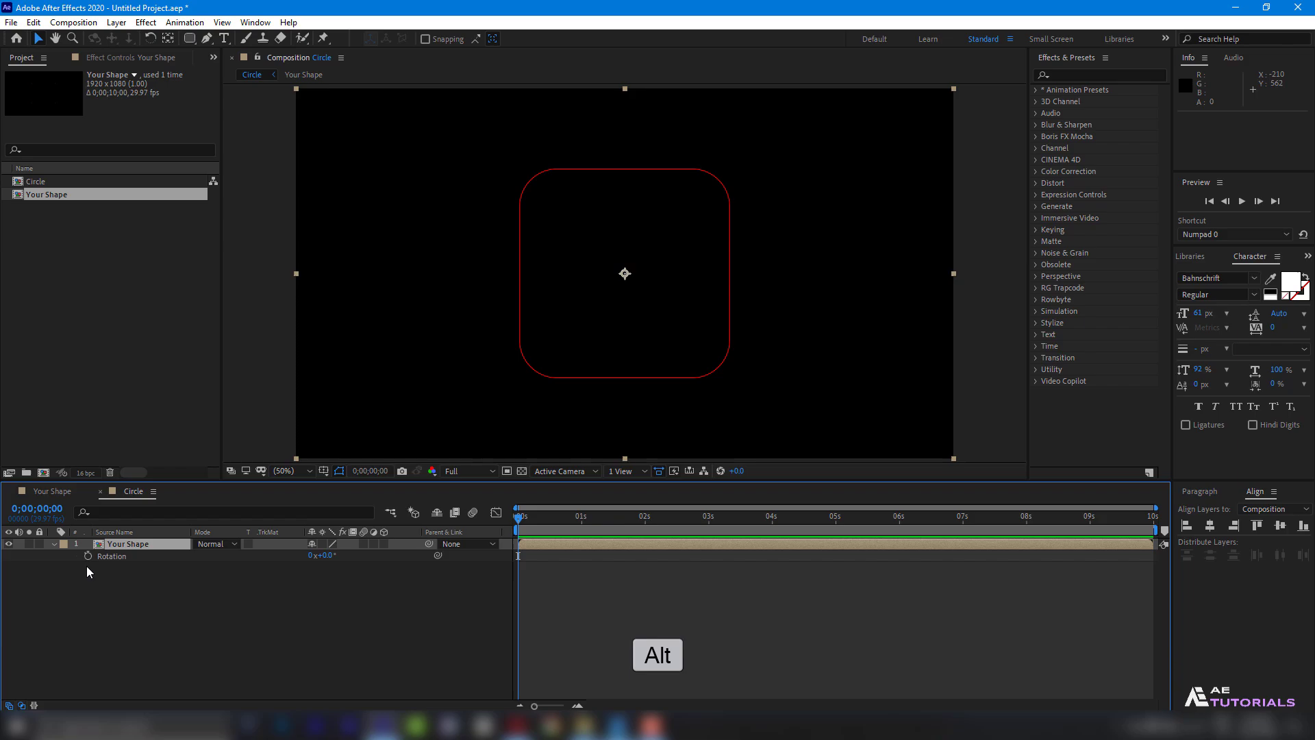
pyautogui.keyDown('alt'); pyautogui.click(88, 557); pyautogui.keyUp('alt')
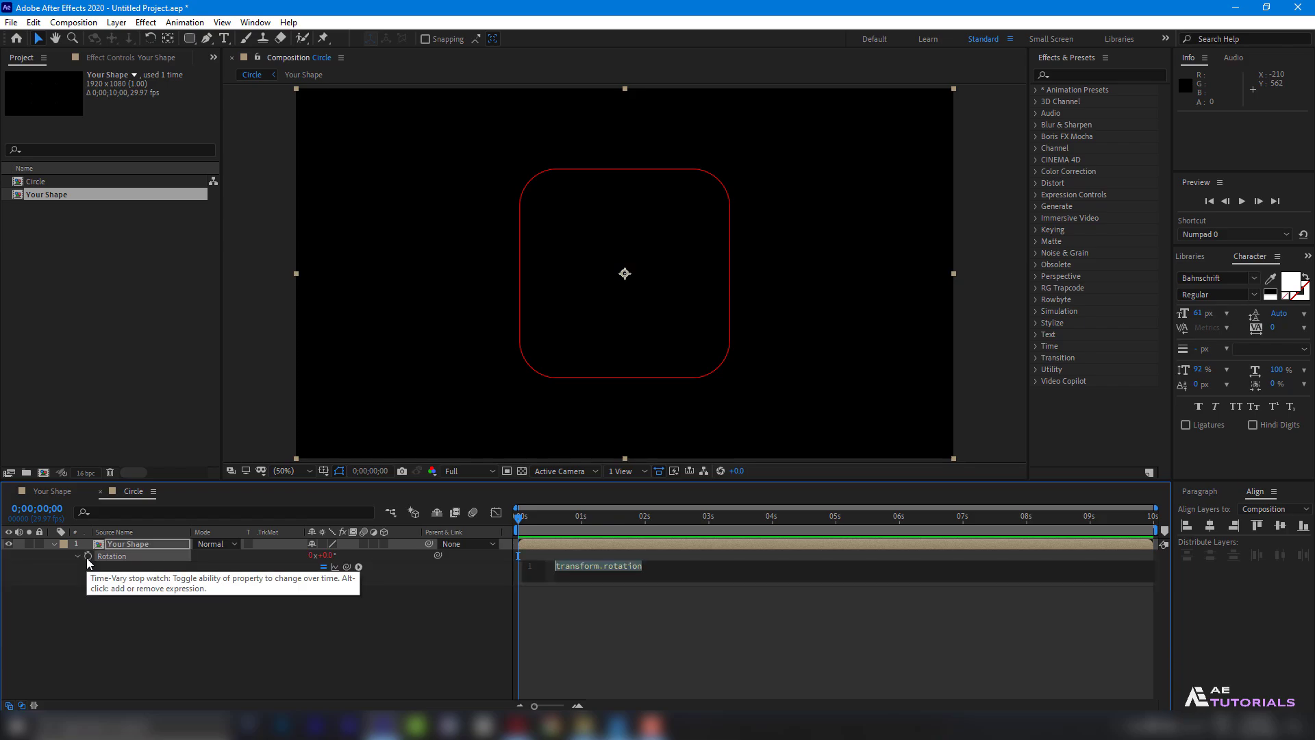
pyautogui.write('ind')
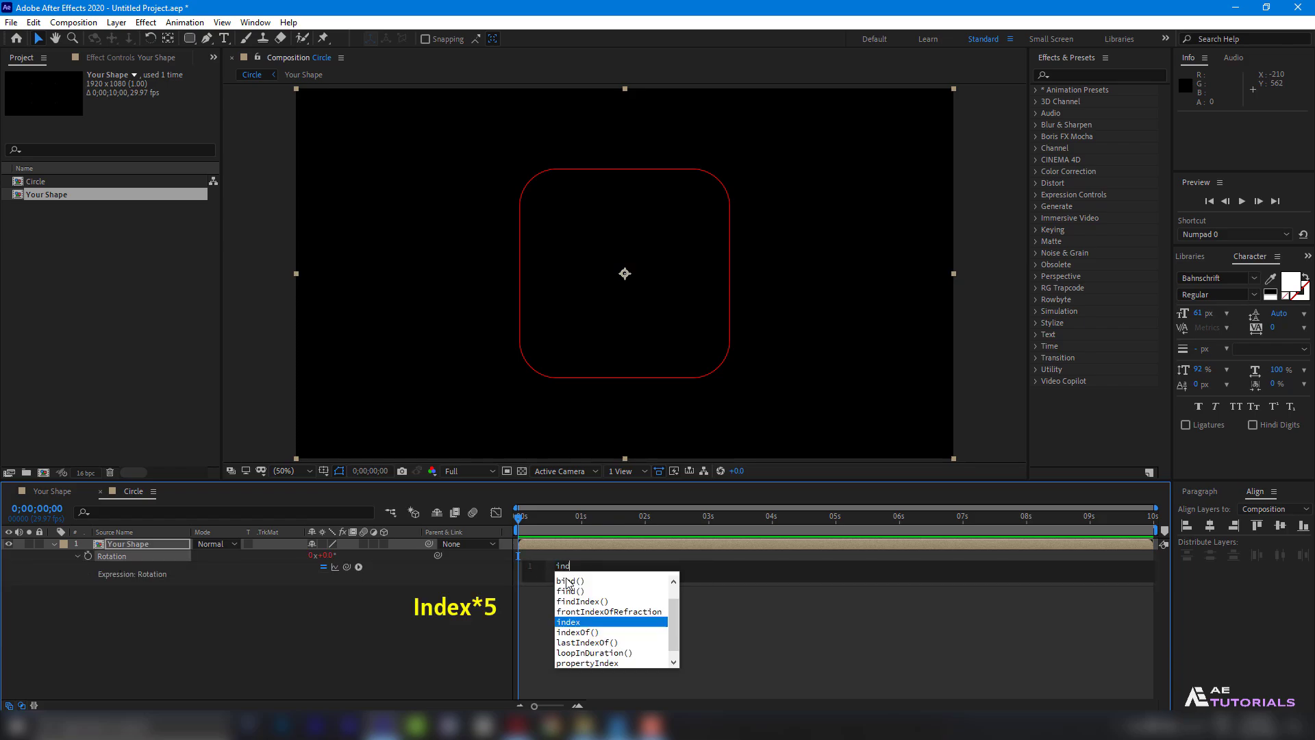
pyautogui.write('ex*5')
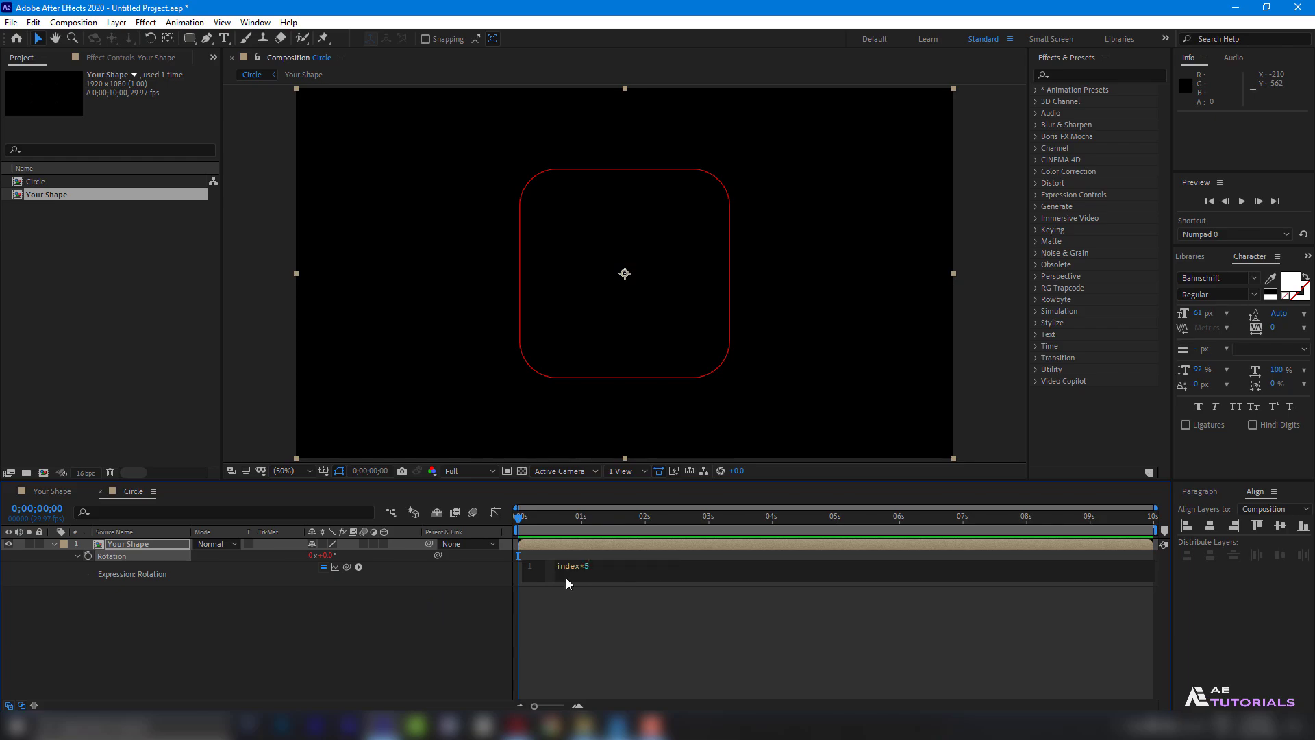
pyautogui.click(566, 599)
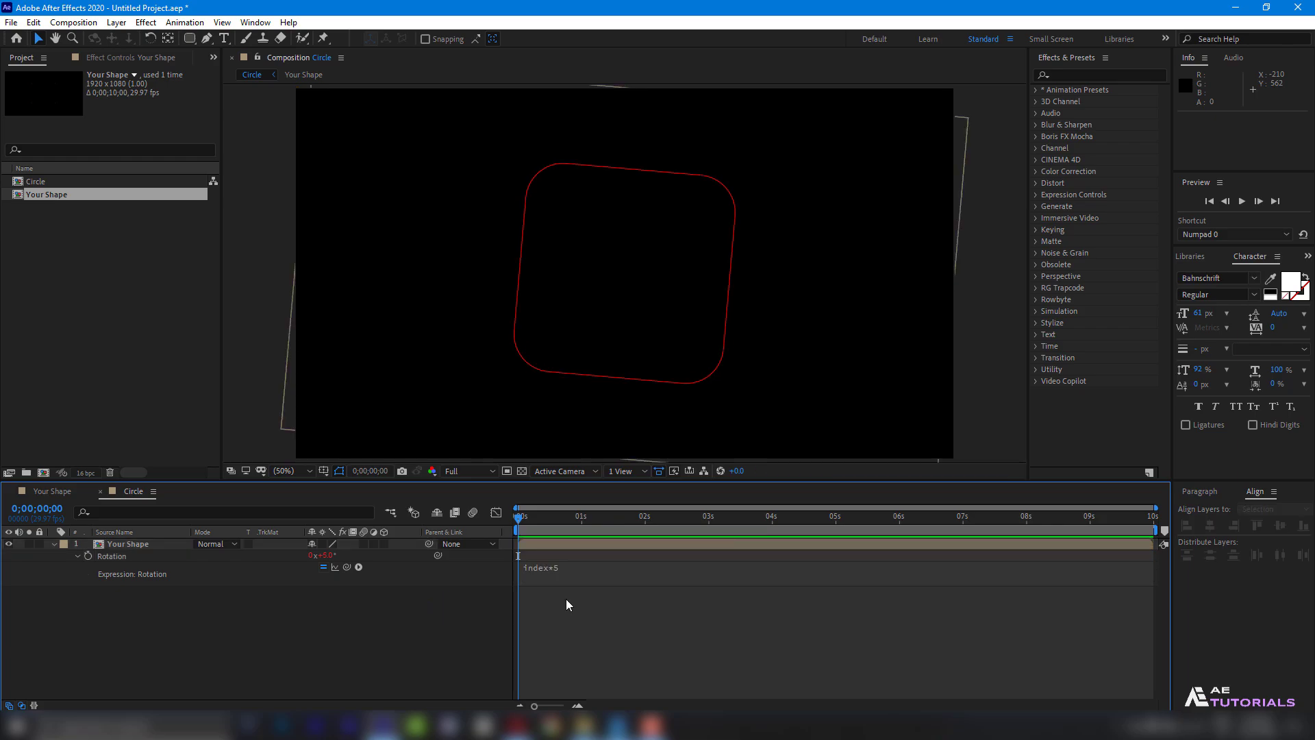
# - Duplicate the Your Shape layer with Ctrl+D until the Circle comp holds 18 rotated copies
pyautogui.click(54, 543)
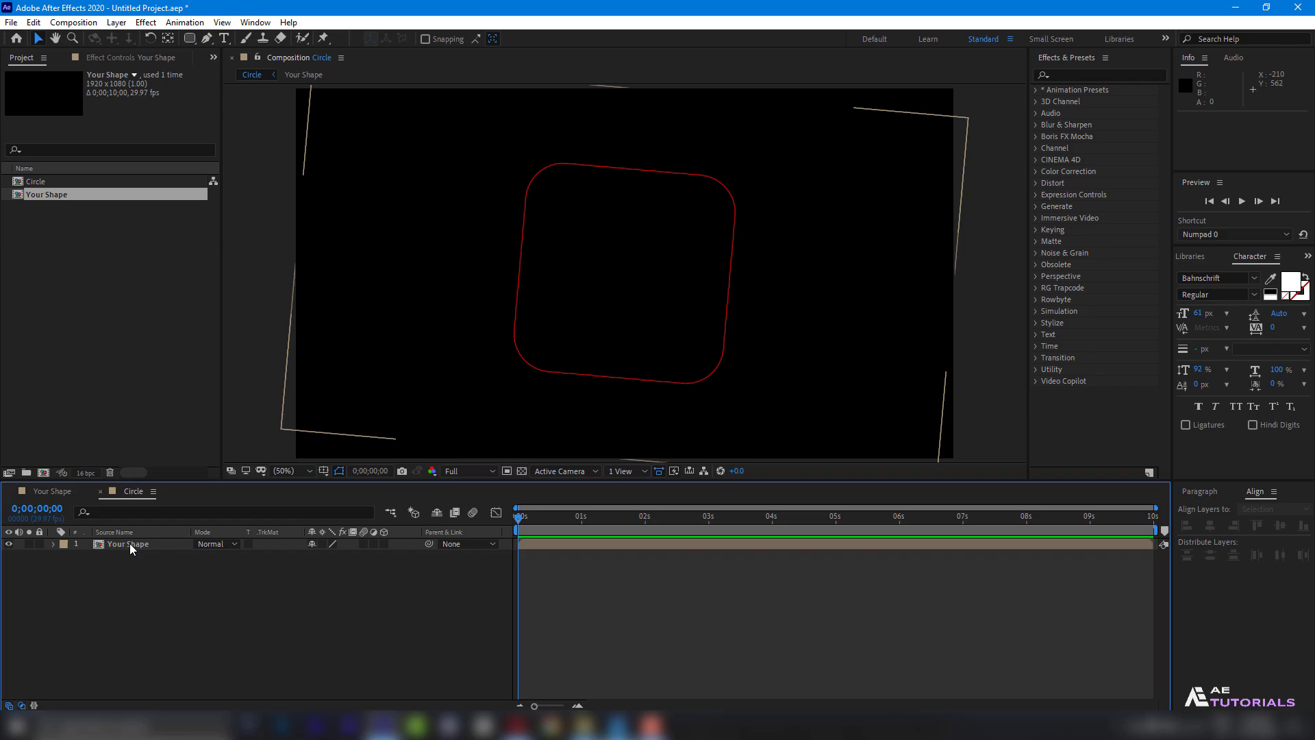
pyautogui.click(130, 544)
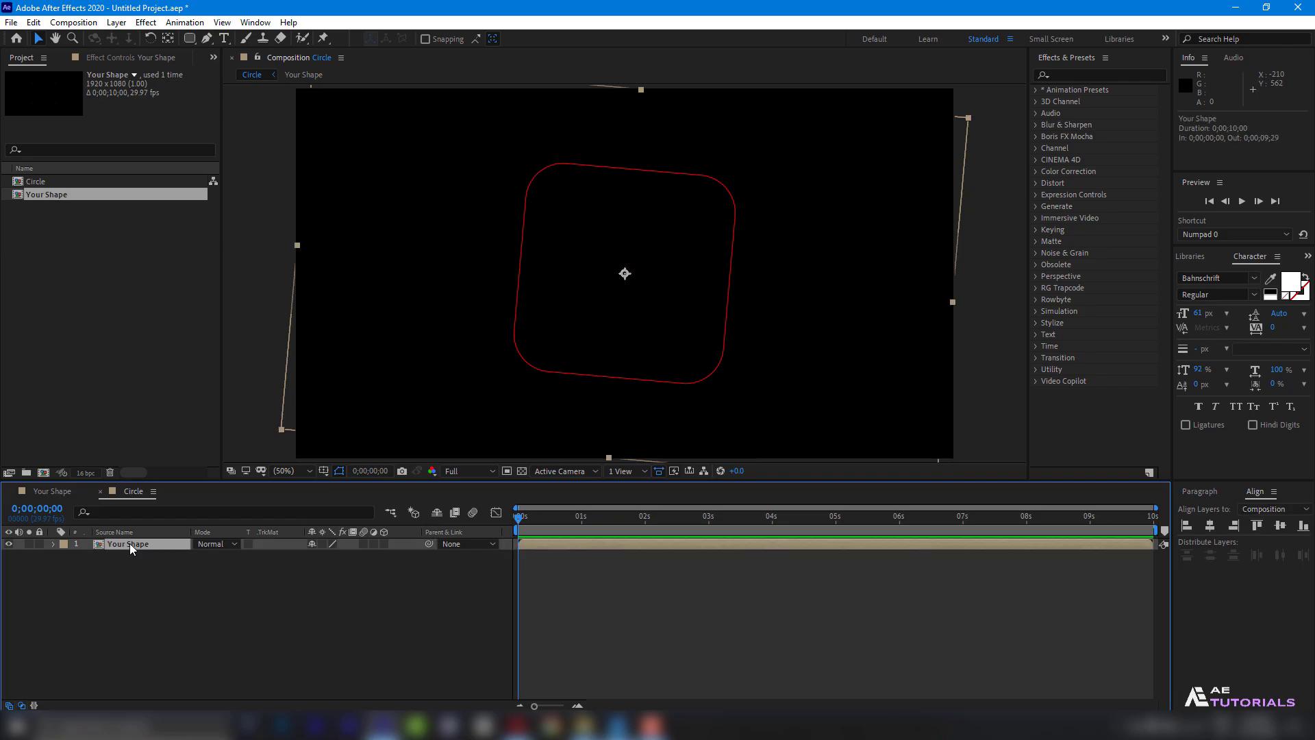
pyautogui.hotkey('ctrl', 'd')
pyautogui.hotkey('ctrl', 'd')
pyautogui.hotkey('ctrl', 'd')
pyautogui.hotkey('ctrl', 'd')
pyautogui.hotkey('ctrl', 'd')
pyautogui.hotkey('ctrl', 'd')
pyautogui.hotkey('ctrl', 'd')
pyautogui.hotkey('ctrl', 'd')
pyautogui.hotkey('ctrl', 'd')
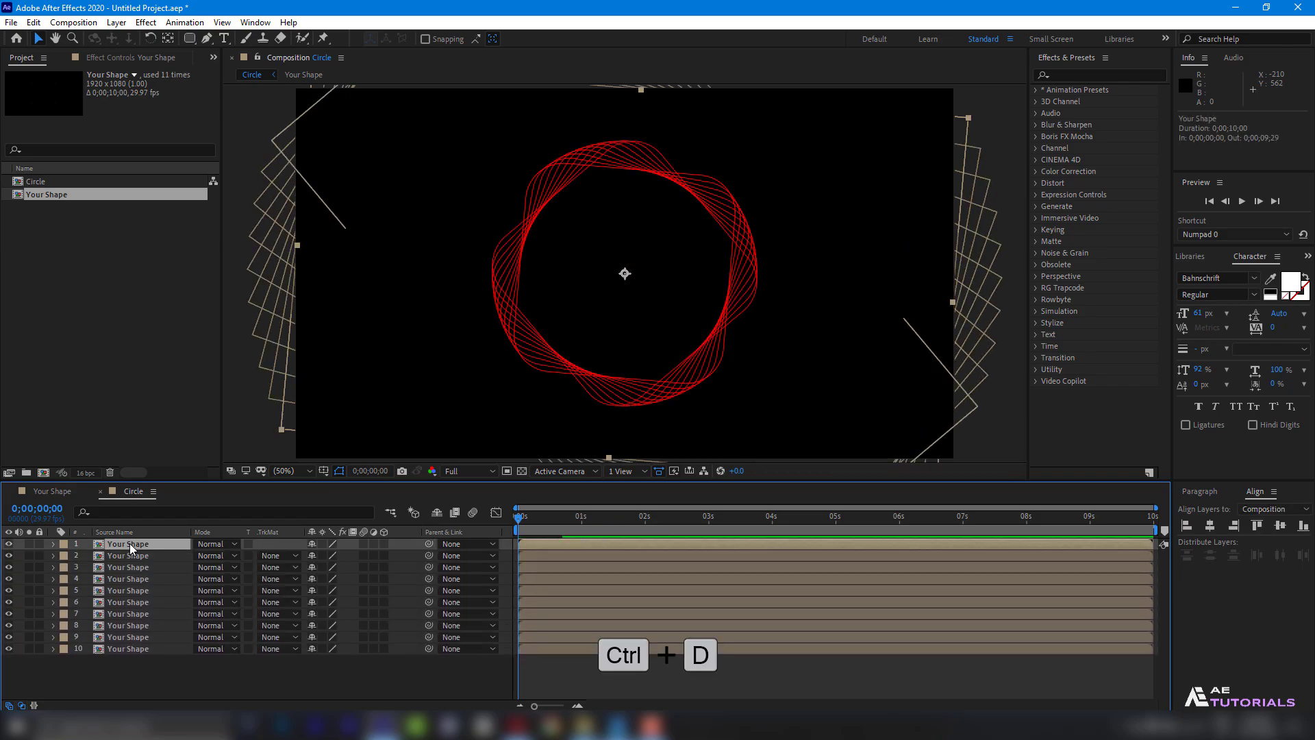
pyautogui.hotkey('ctrl', 'd')
pyautogui.hotkey('ctrl', 'd')
pyautogui.hotkey('ctrl', 'd')
pyautogui.hotkey('ctrl', 'd')
pyautogui.hotkey('ctrl', 'd')
pyautogui.hotkey('ctrl', 'd')
pyautogui.hotkey('ctrl', 'd')
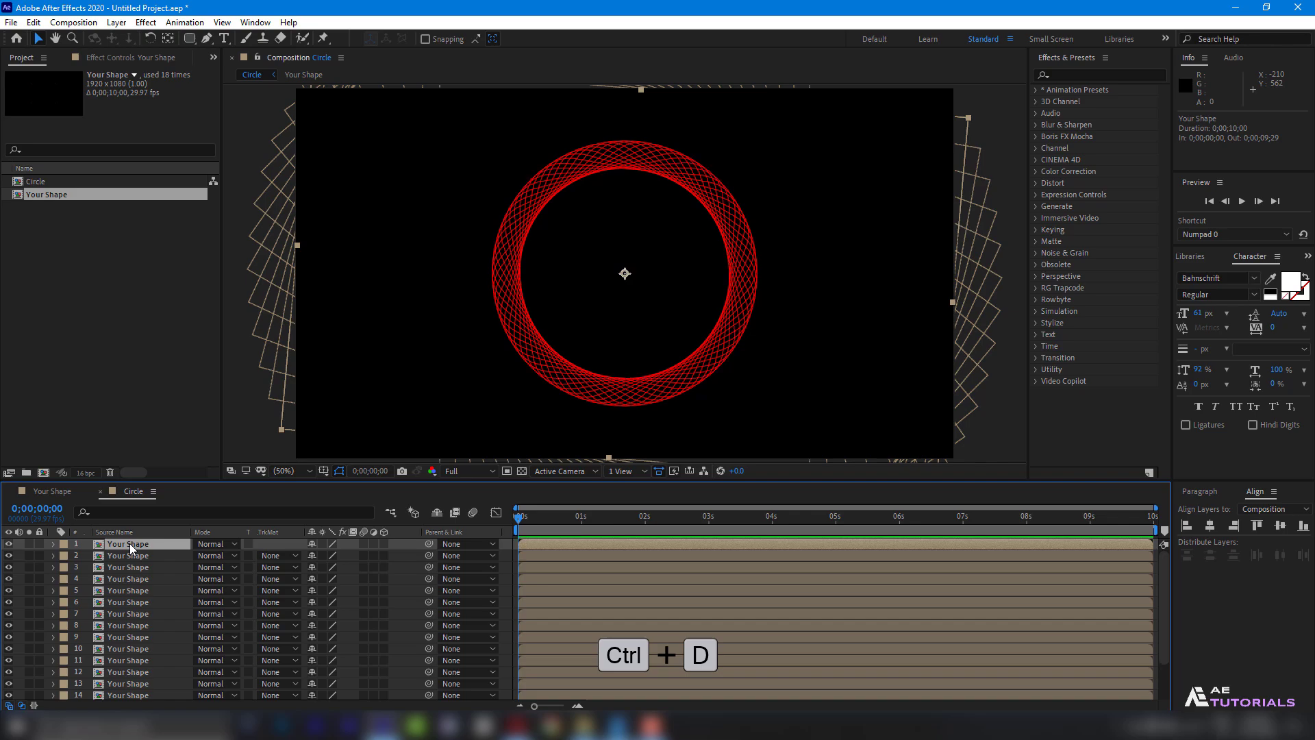
pyautogui.scroll(-2, 79, 697)
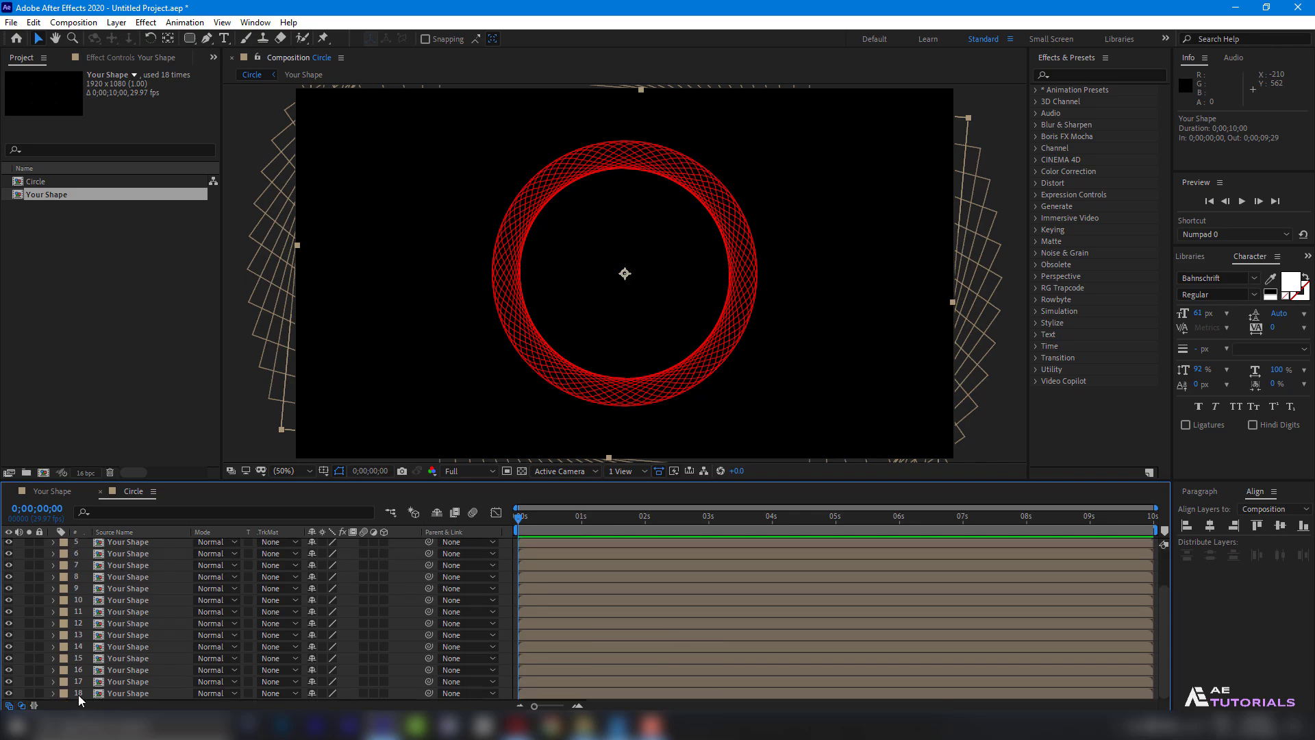
pyautogui.scroll(2, 107, 692)
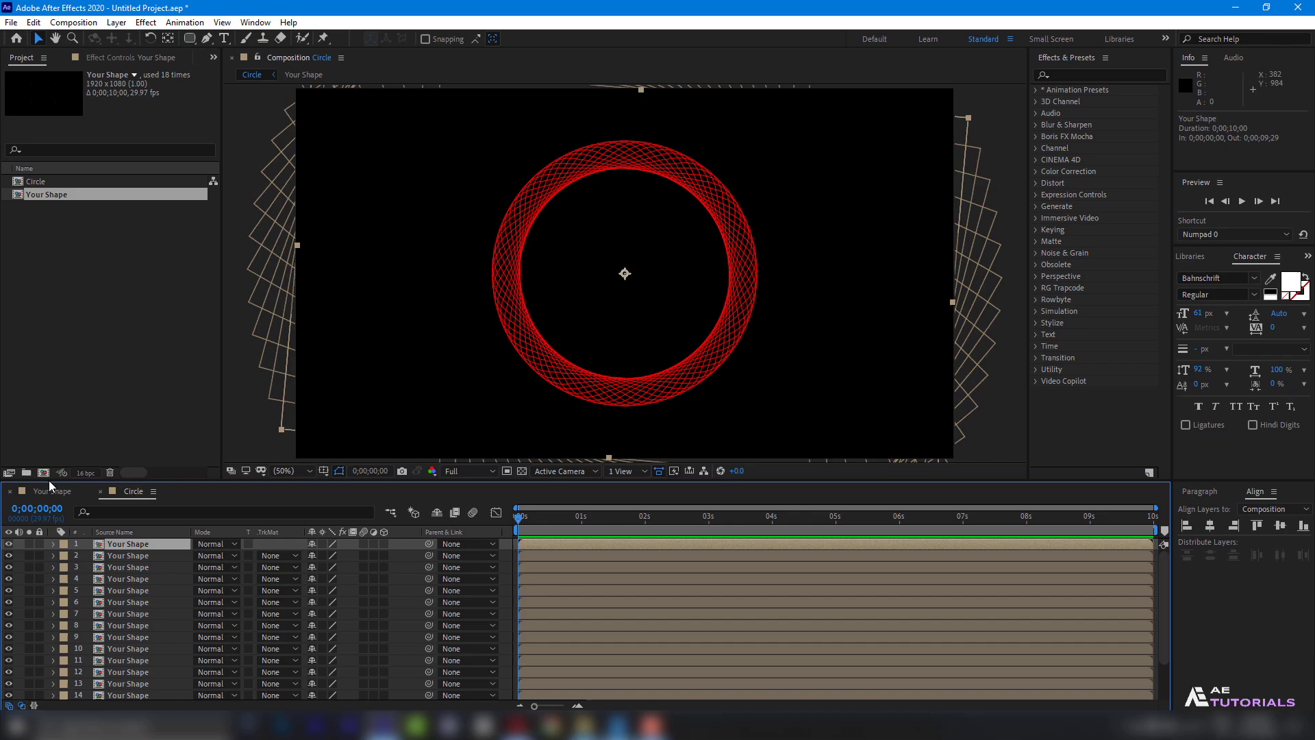
# - Make a Rotation composition, add the Circle comp as a layer, and show its Rotation
pyautogui.click(42, 473)
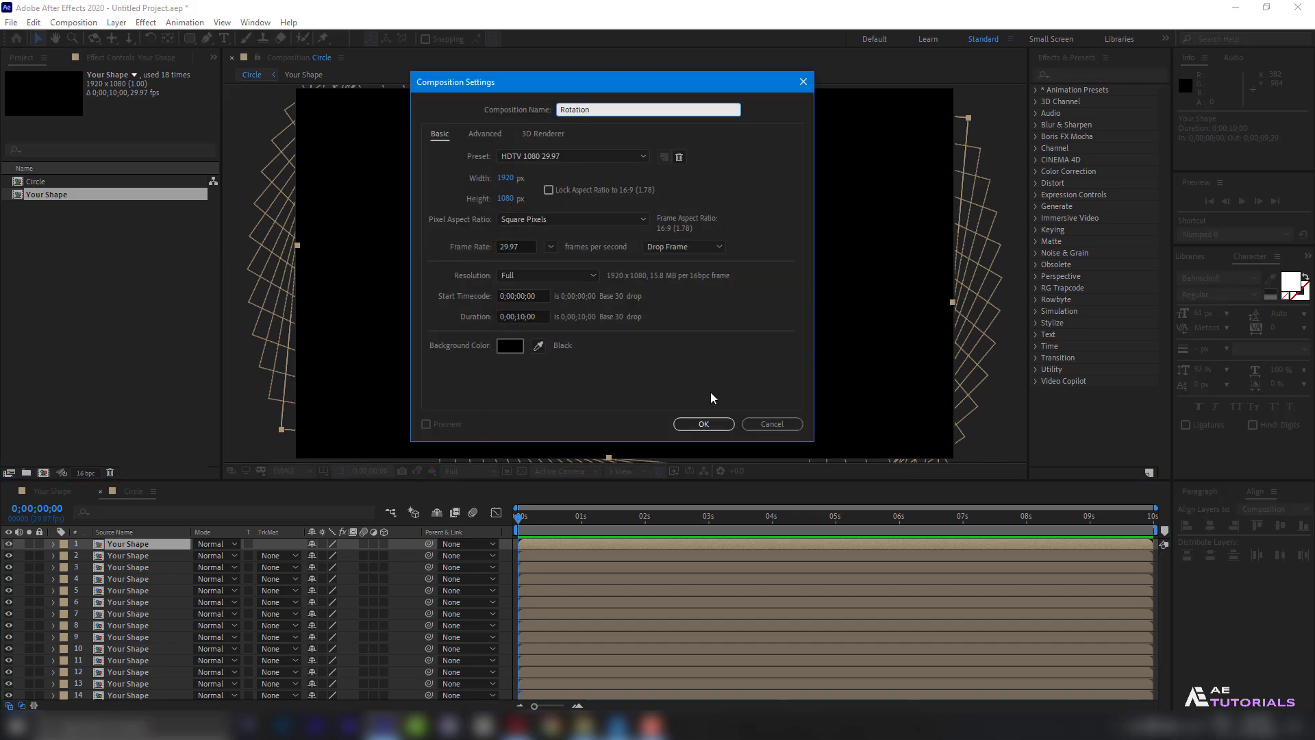
pyautogui.click(706, 424)
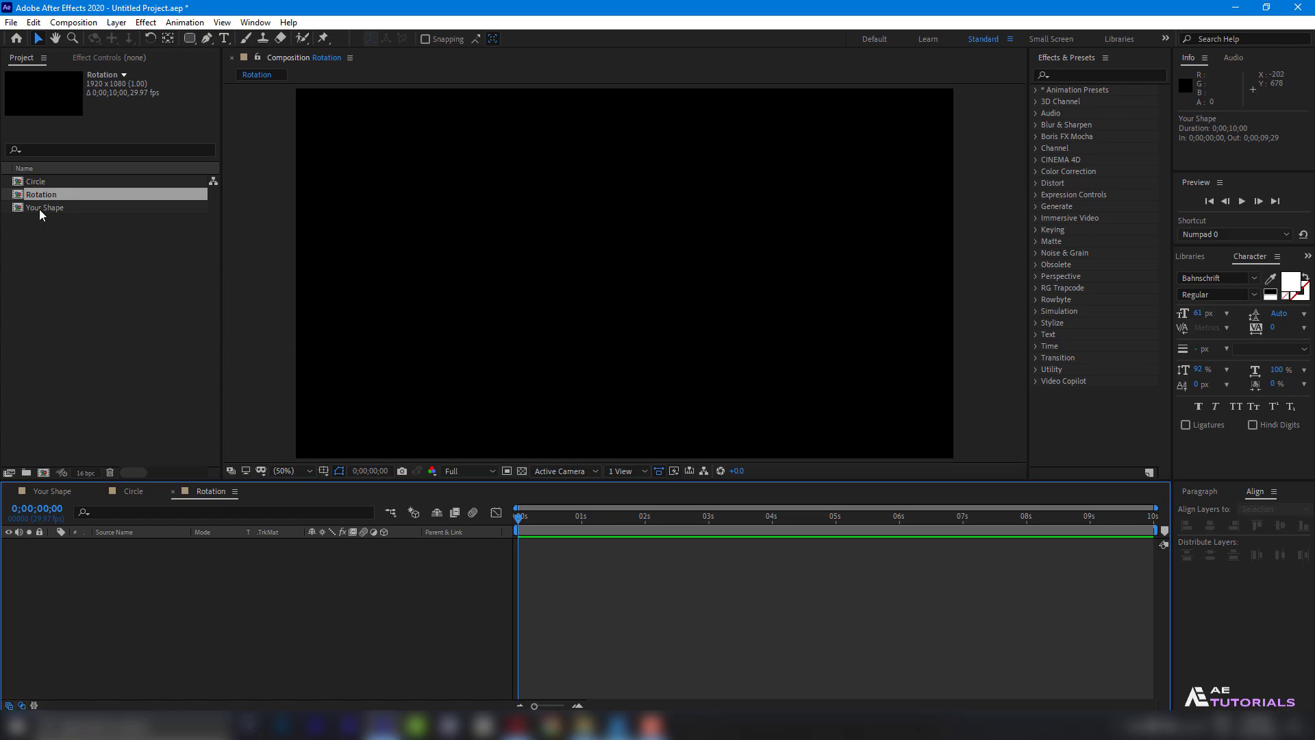
pyautogui.moveTo(41, 182); pyautogui.dragTo(162, 561)
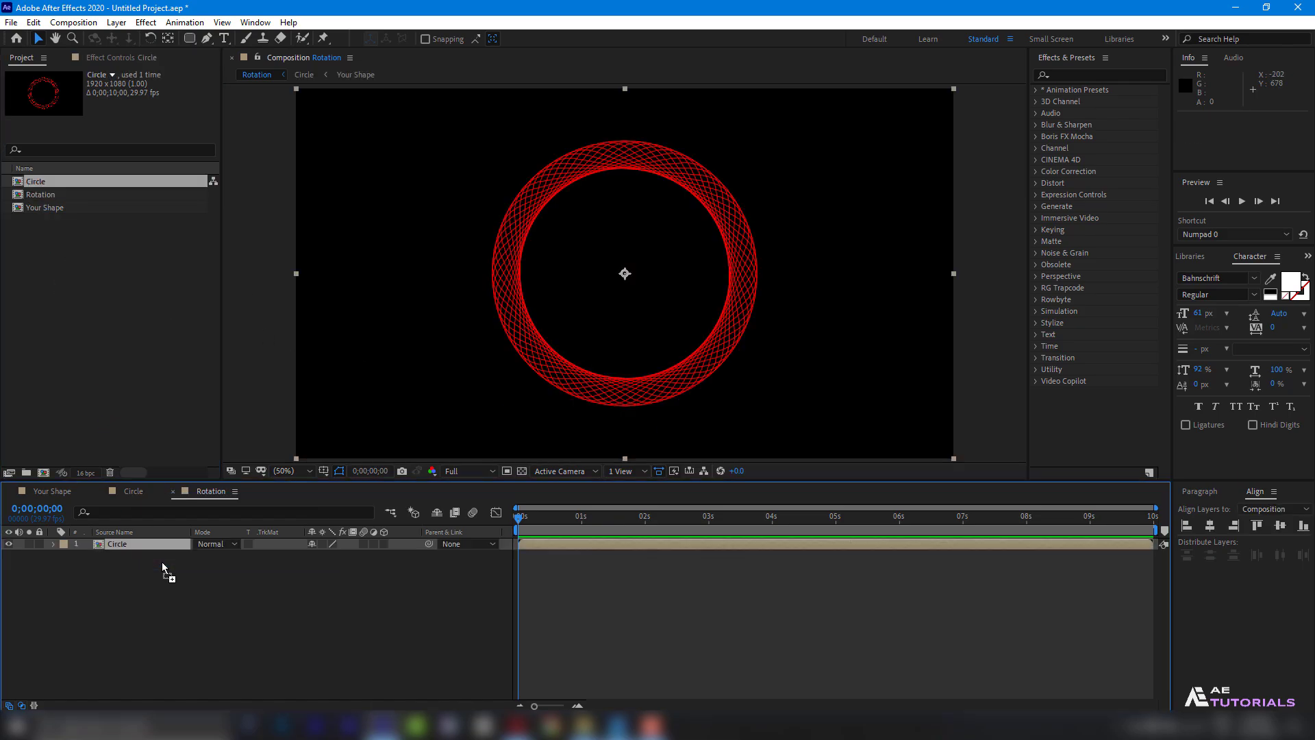
pyautogui.press('r')
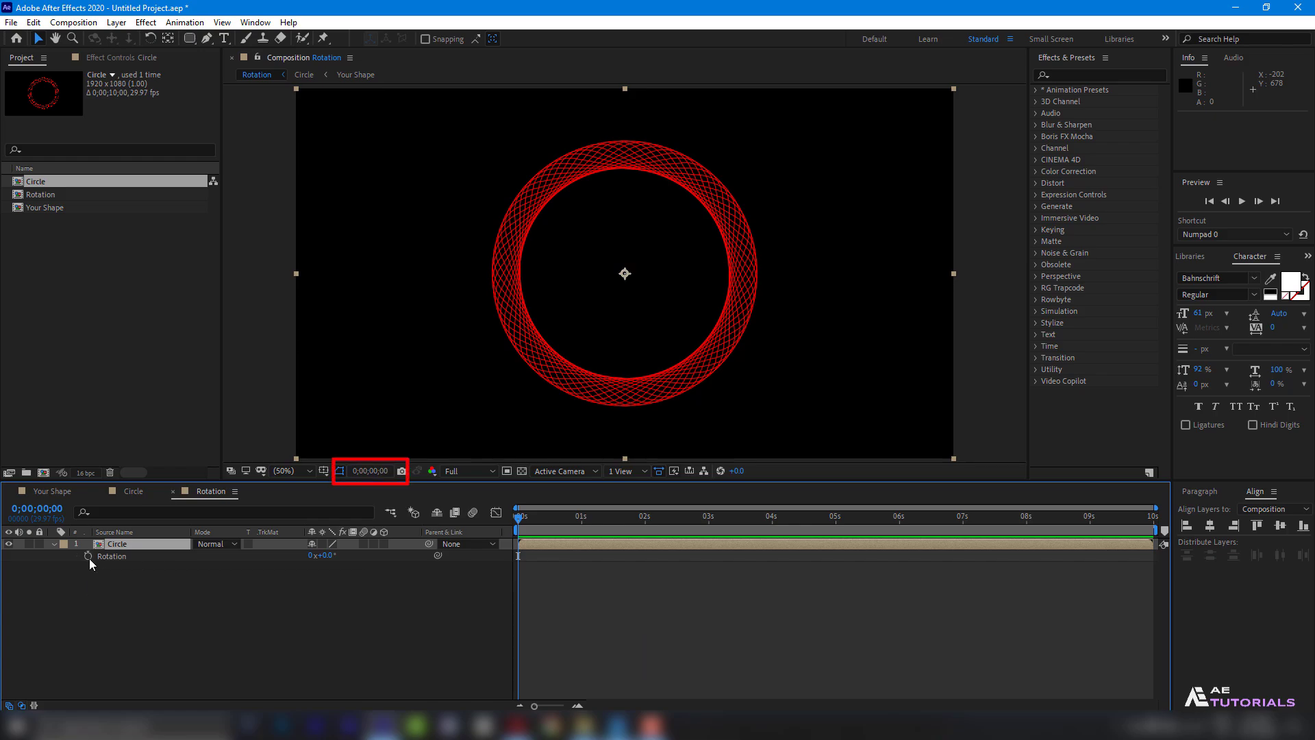
# - Give the Circle layer's Rotation the expression time*20 and scrub to preview the spin
pyautogui.press('alt')
pyautogui.keyDown('alt'); pyautogui.click(88, 556); pyautogui.keyUp('alt')
pyautogui.write('time*20')
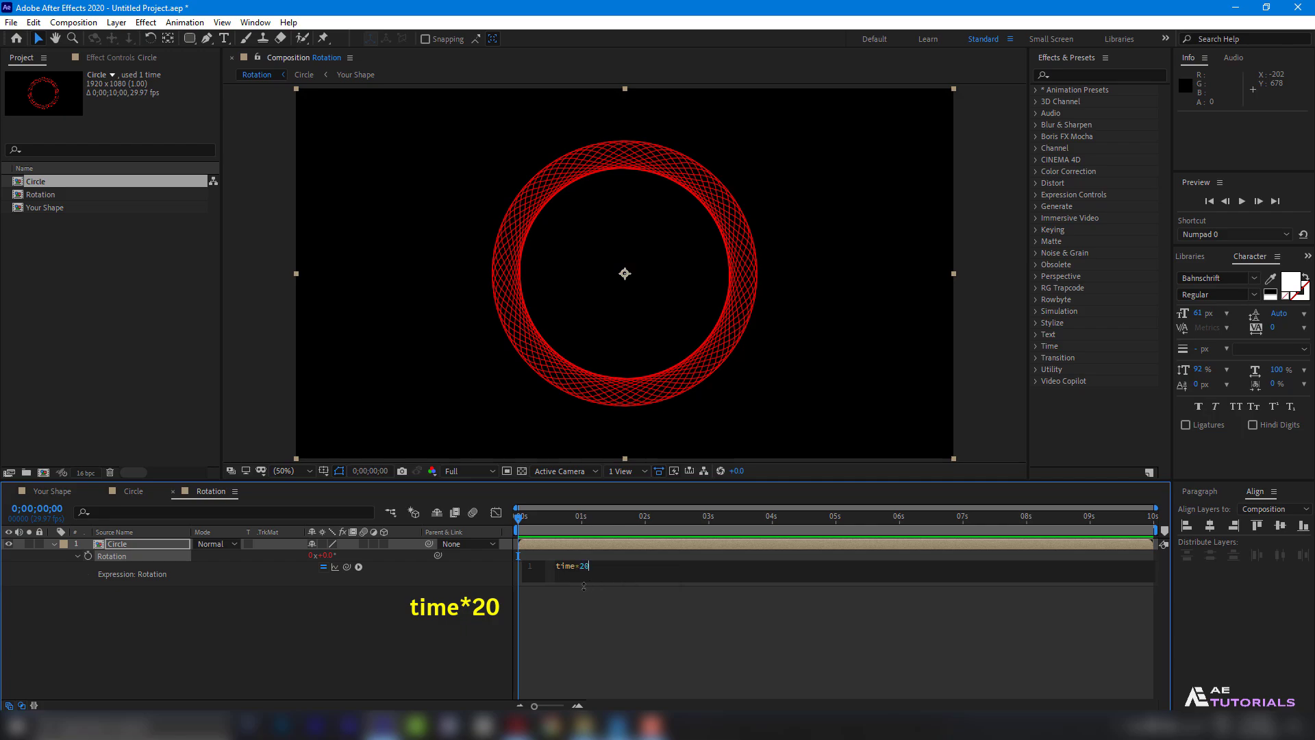
pyautogui.click(575, 600)
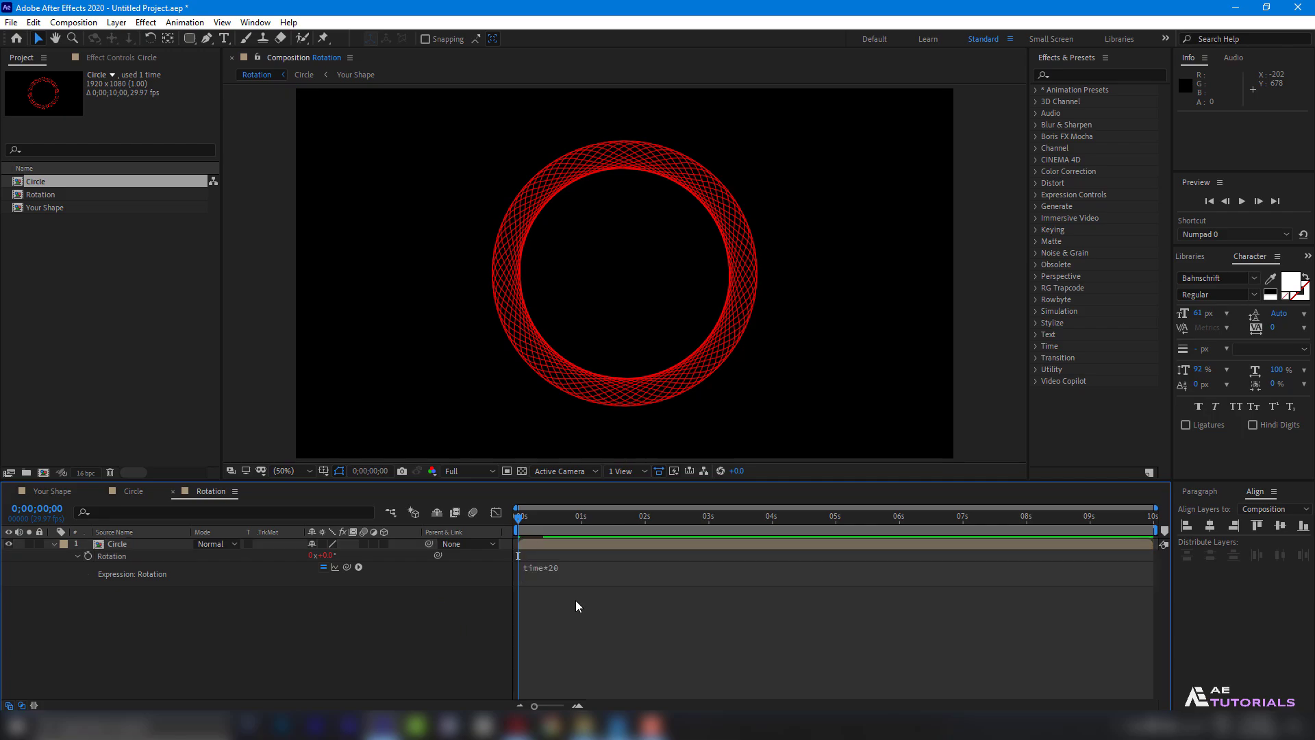
pyautogui.press('pagedown')
pyautogui.moveTo(540, 517)
pyautogui.mouseDown()
pyautogui.moveTo(922, 516)
pyautogui.moveTo(525, 525)
pyautogui.mouseUp()
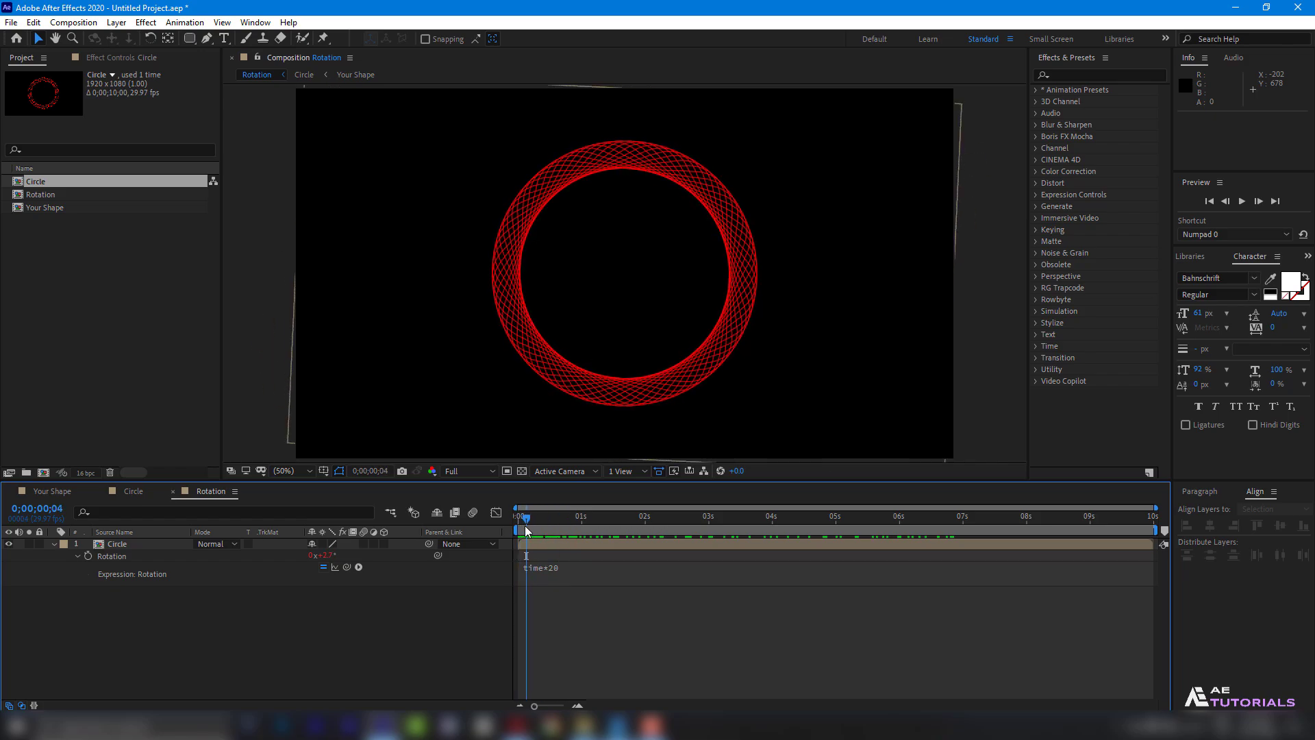
pyautogui.click(54, 543)
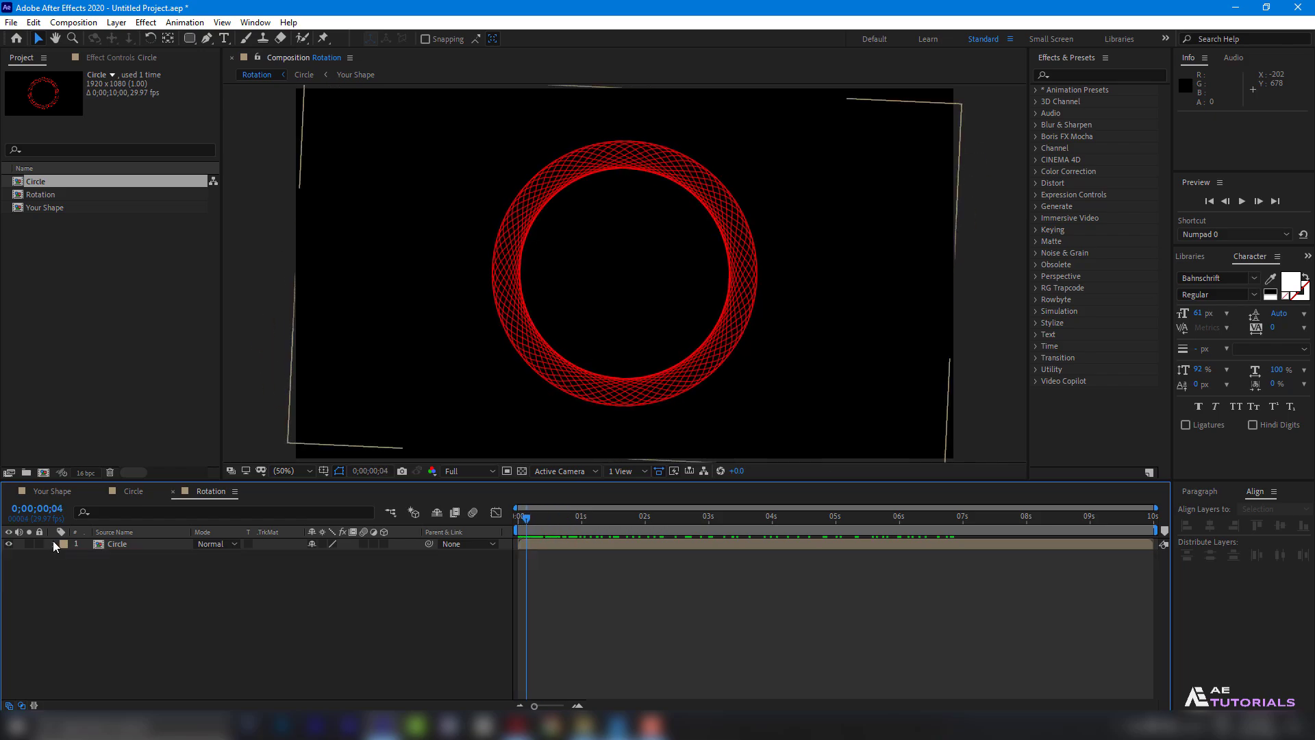
# - Create a Render composition and start a new 1920x1080 solid named BG
pyautogui.click(43, 473)
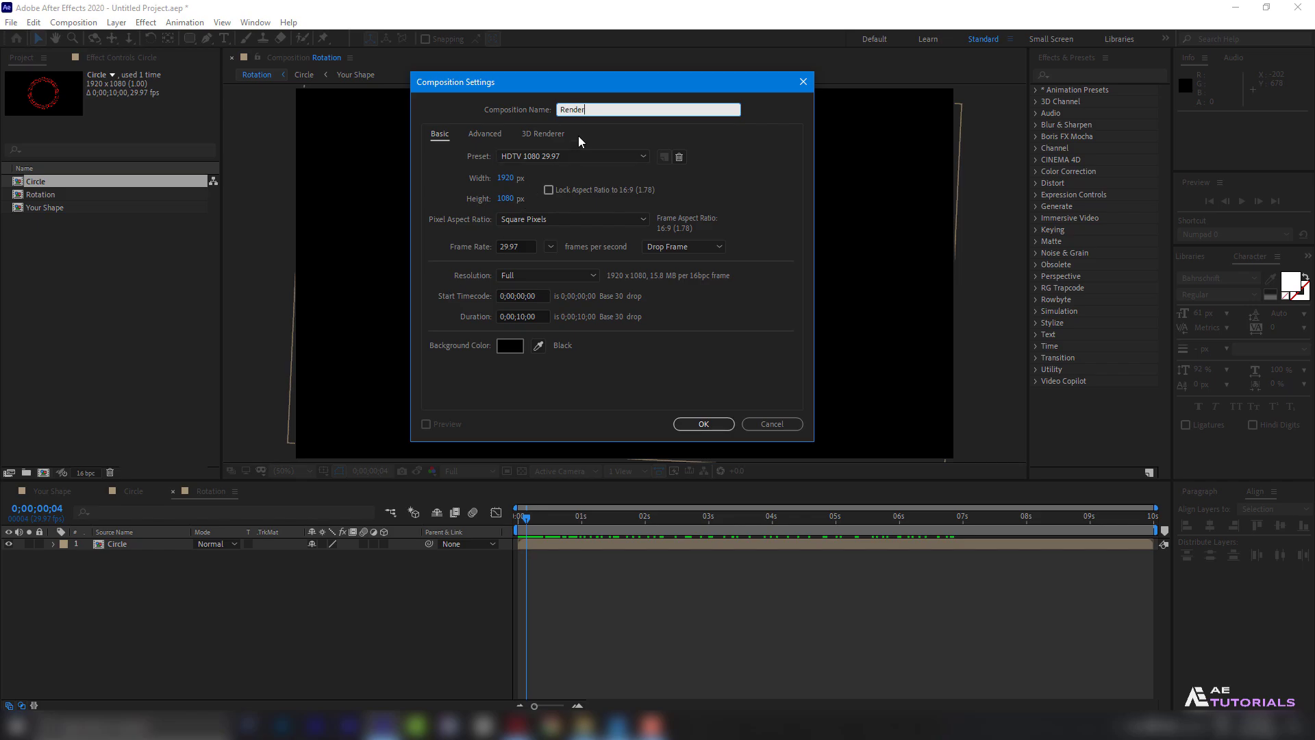
pyautogui.click(705, 423)
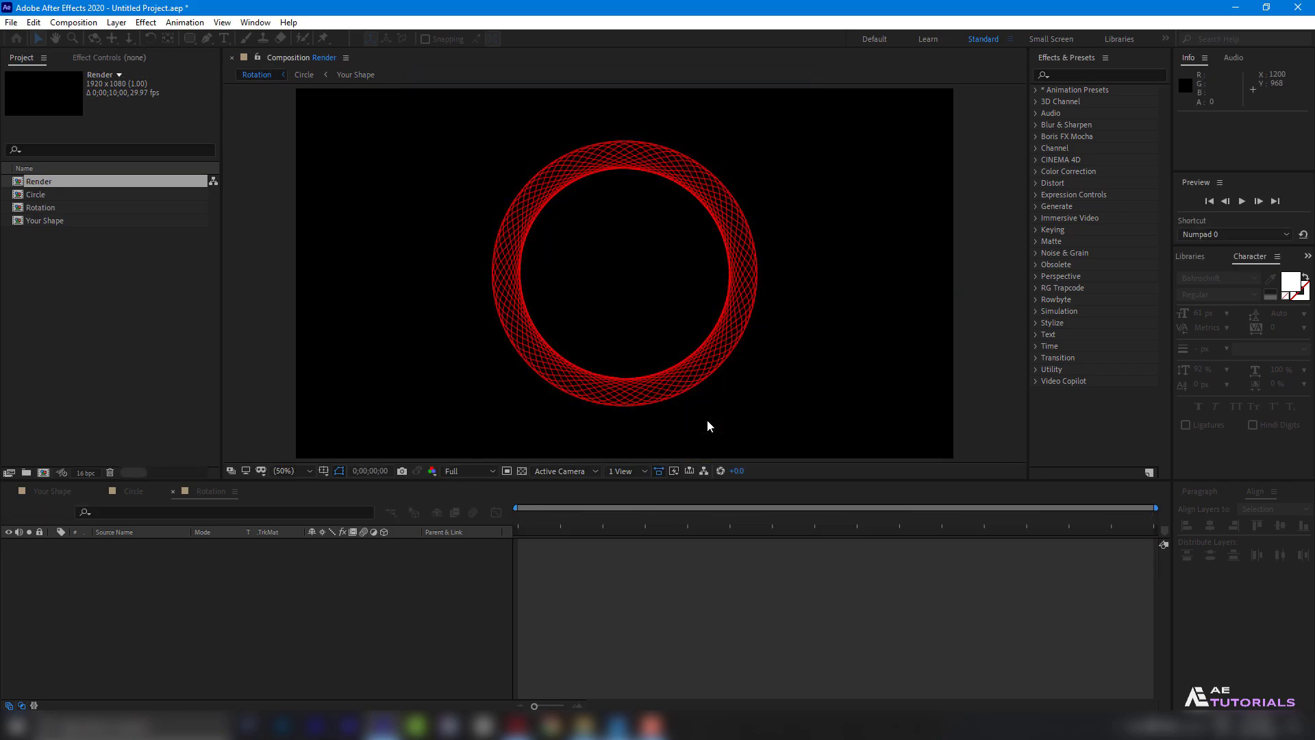
pyautogui.rightClick(323, 574)
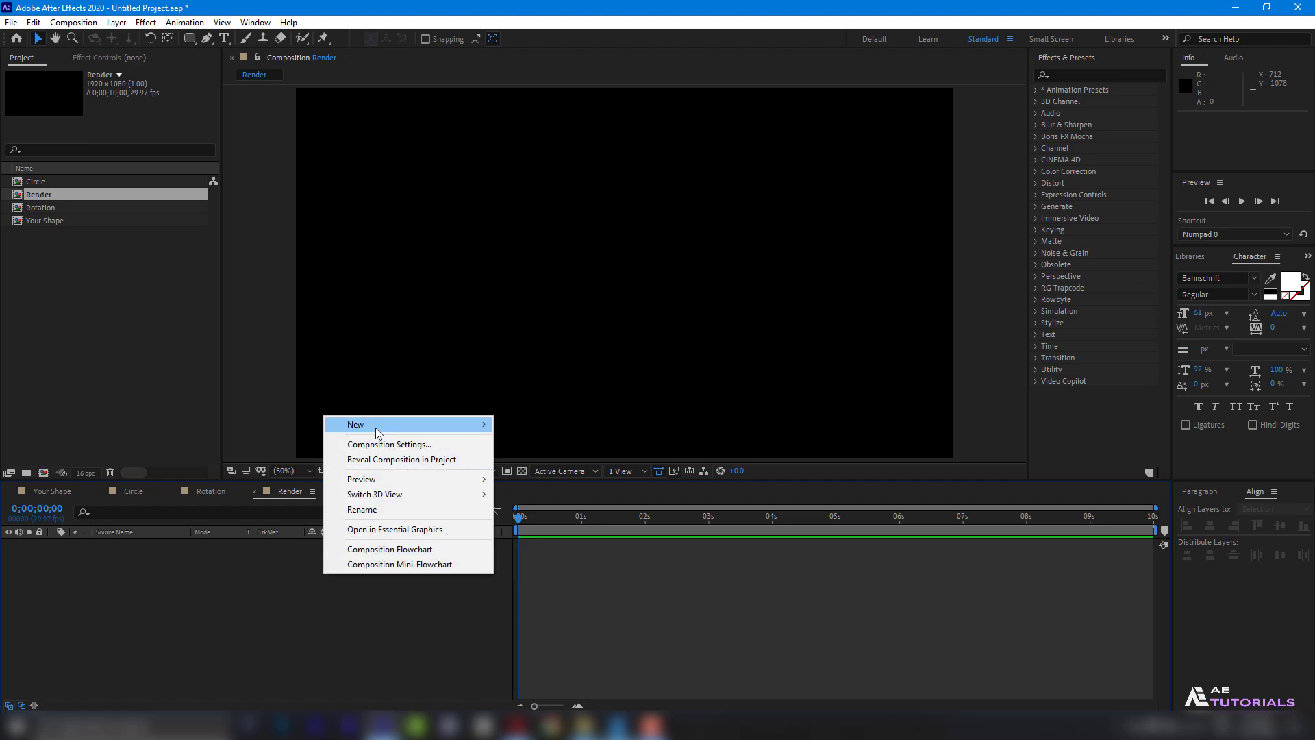
pyautogui.moveTo(375, 427)
pyautogui.click(537, 459)
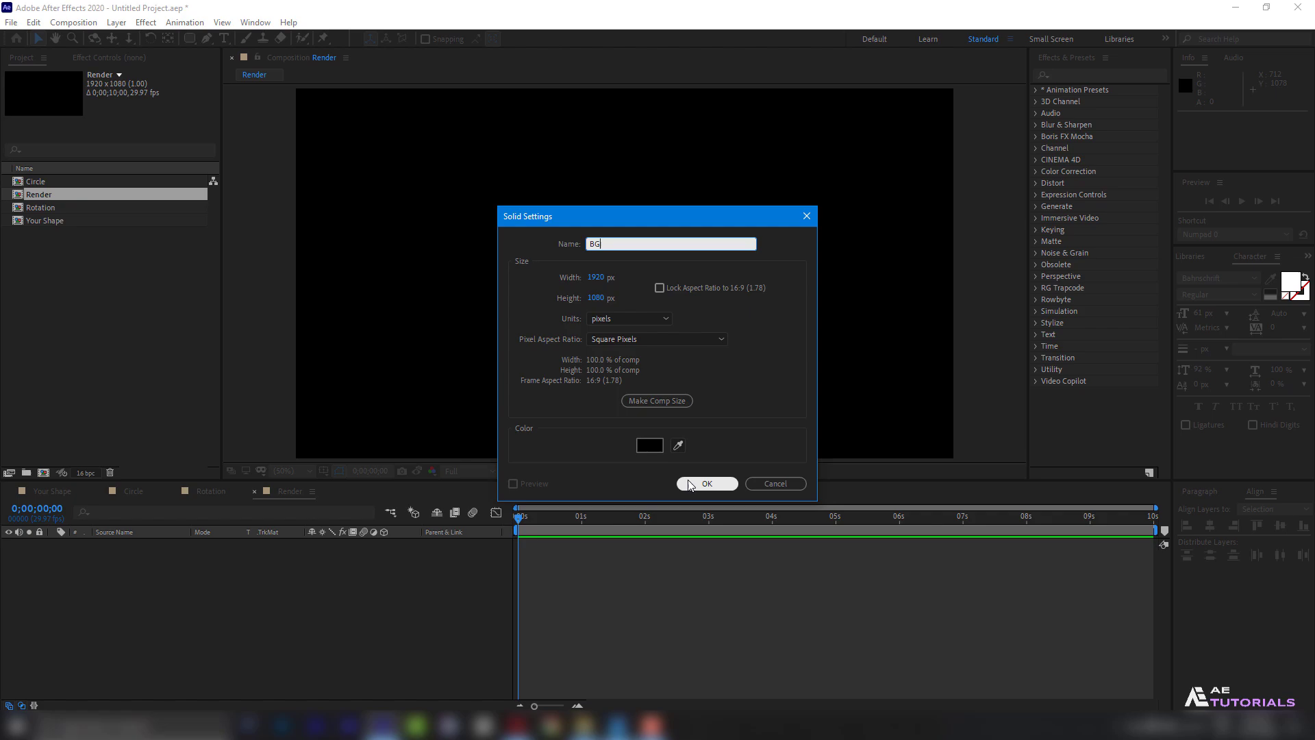
# - Create the BG solid and apply the 4-Color Gradient effect to it
pyautogui.click(706, 483)
pyautogui.click(1067, 75)
pyautogui.write('4')
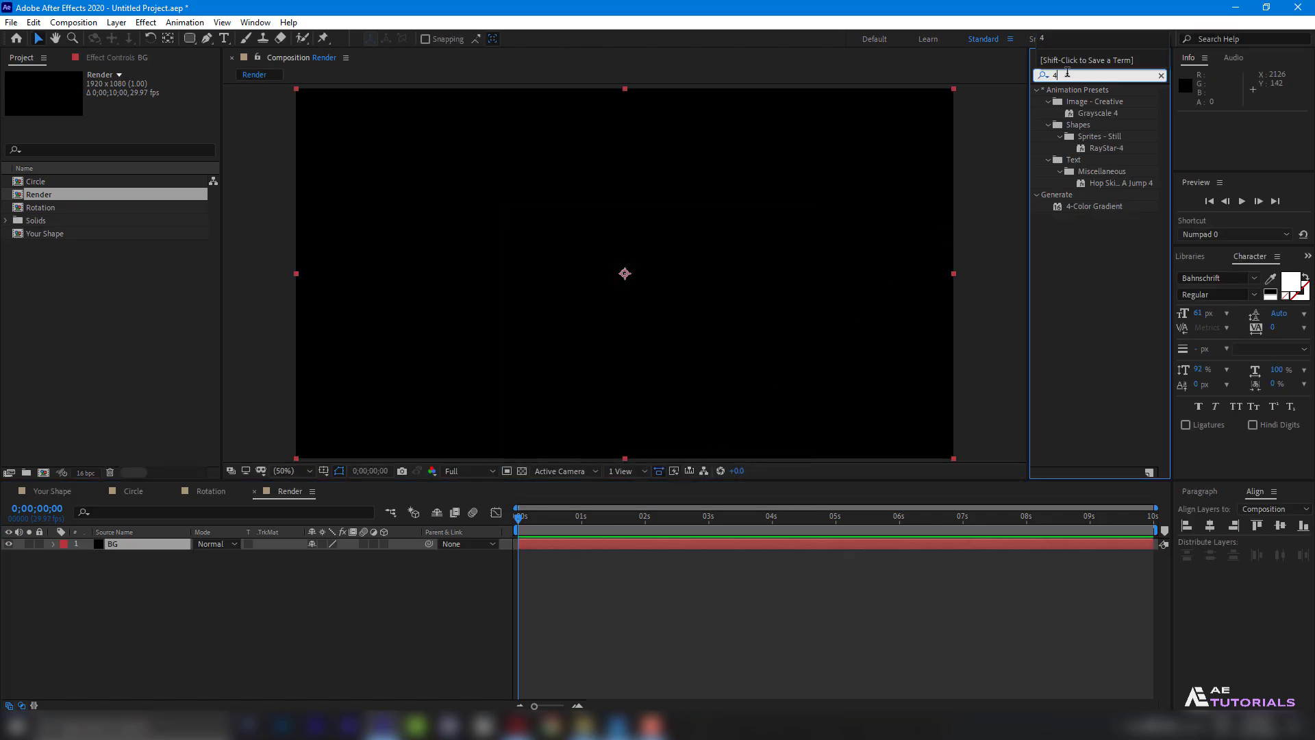
pyautogui.moveTo(1094, 211); pyautogui.dragTo(719, 259)
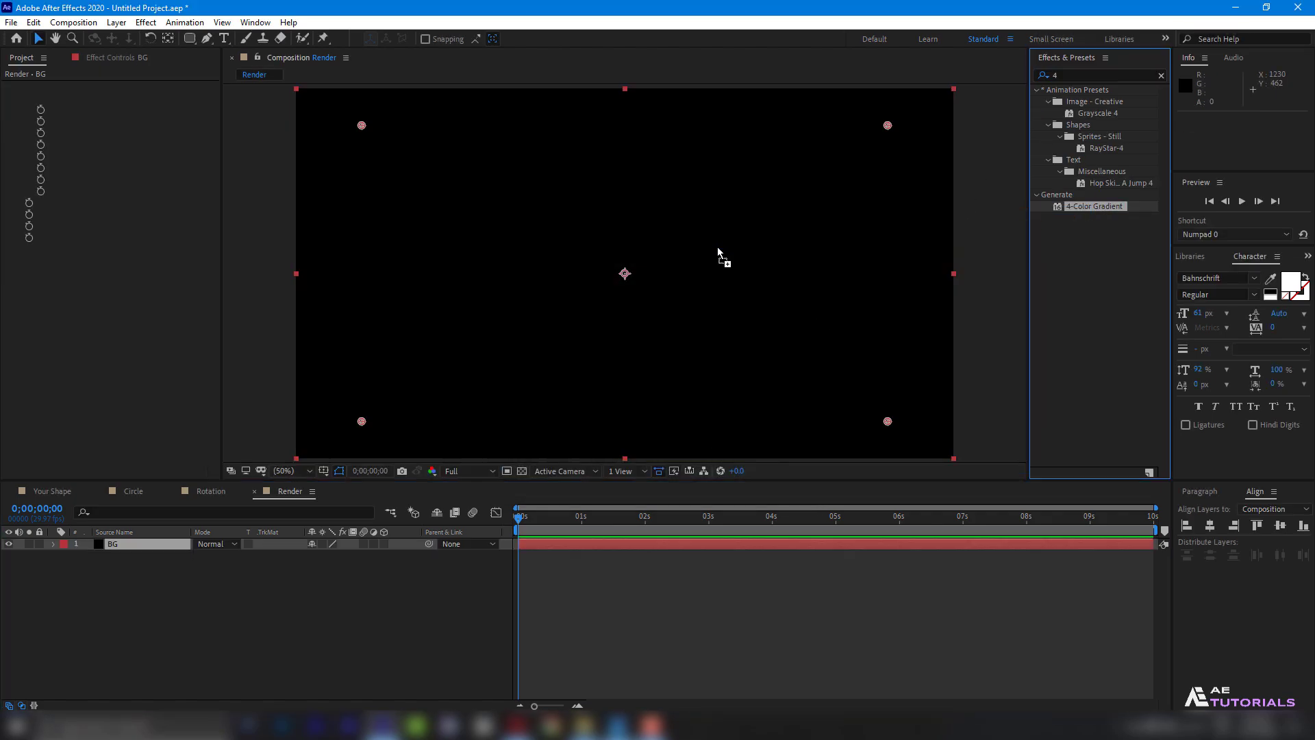
# - Set the gradient's first colour and Color 4 to dark purple 140022
pyautogui.click(128, 121)
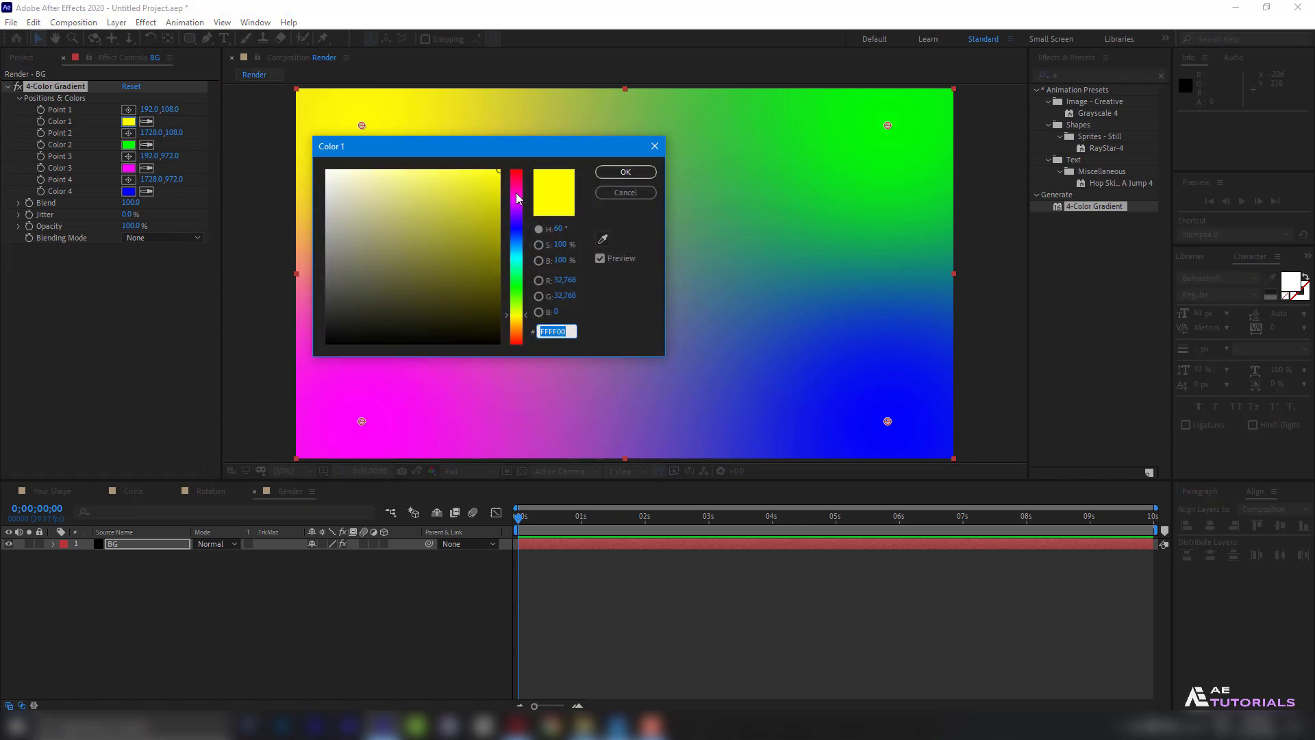
pyautogui.write('140022')
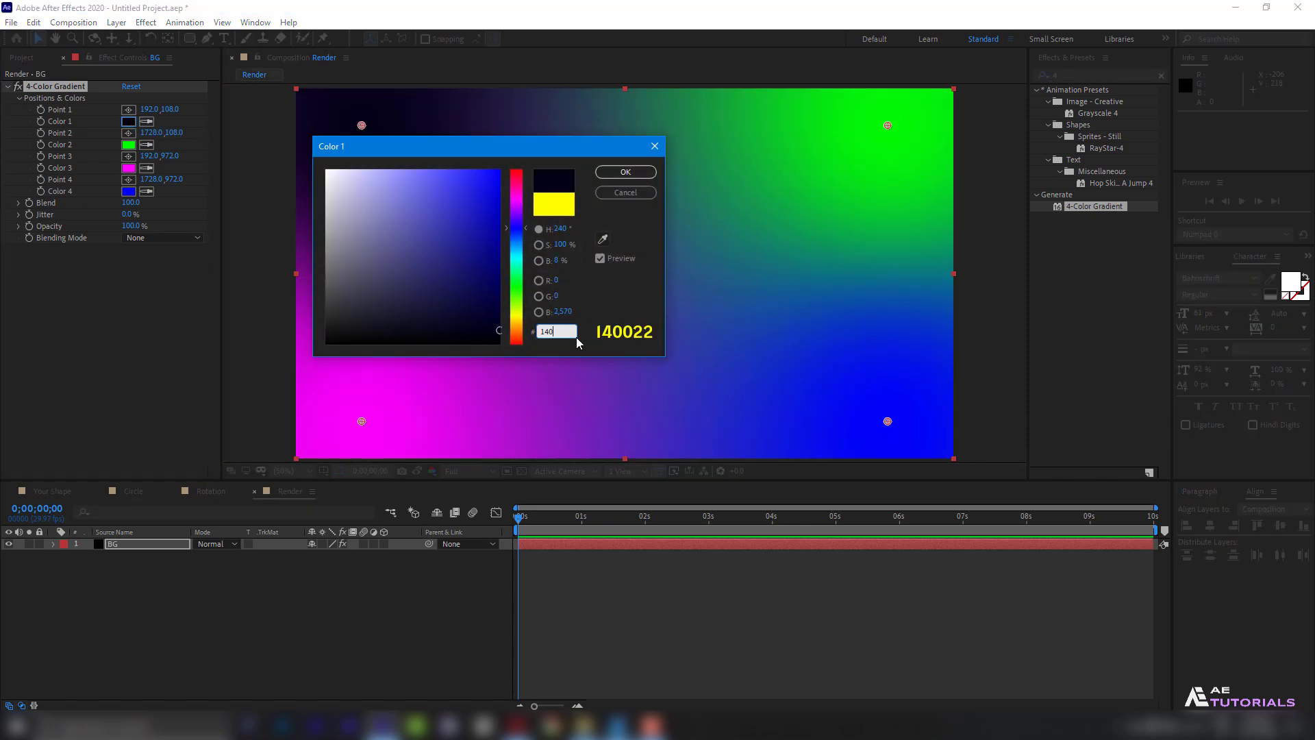
pyautogui.click(610, 171)
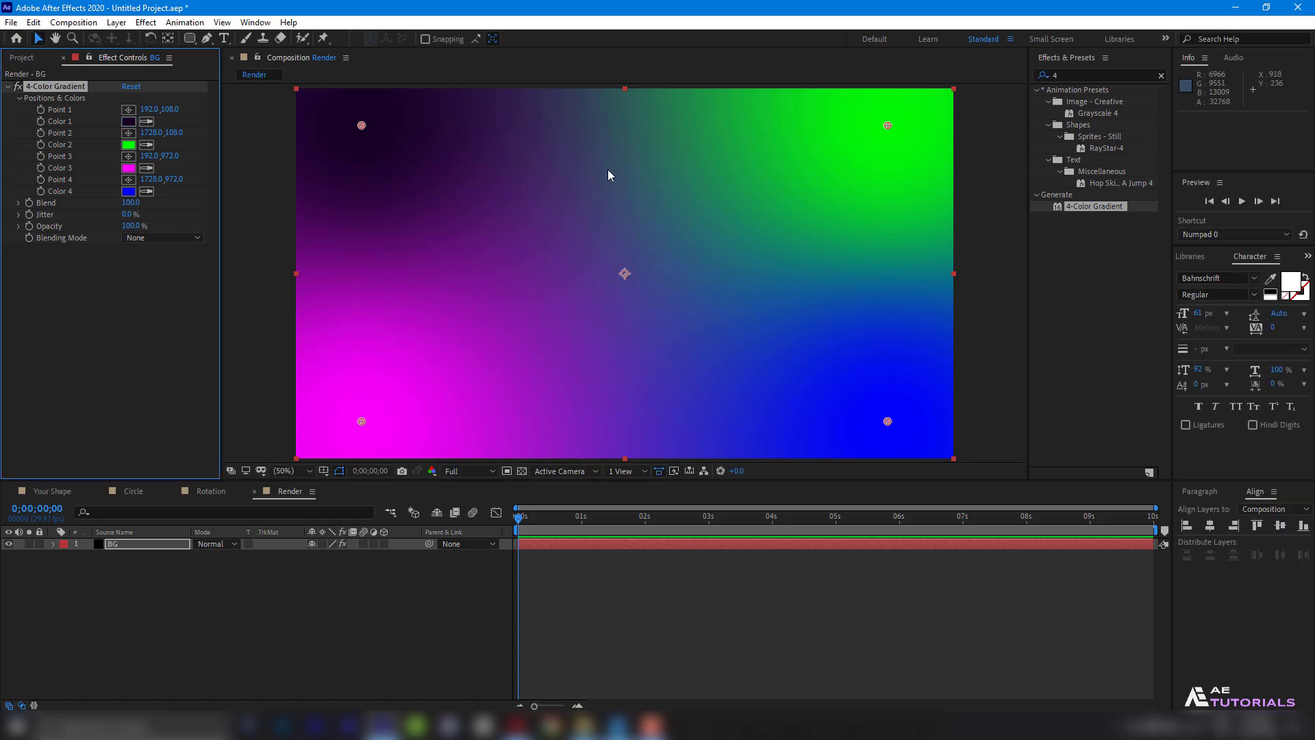
pyautogui.click(129, 192)
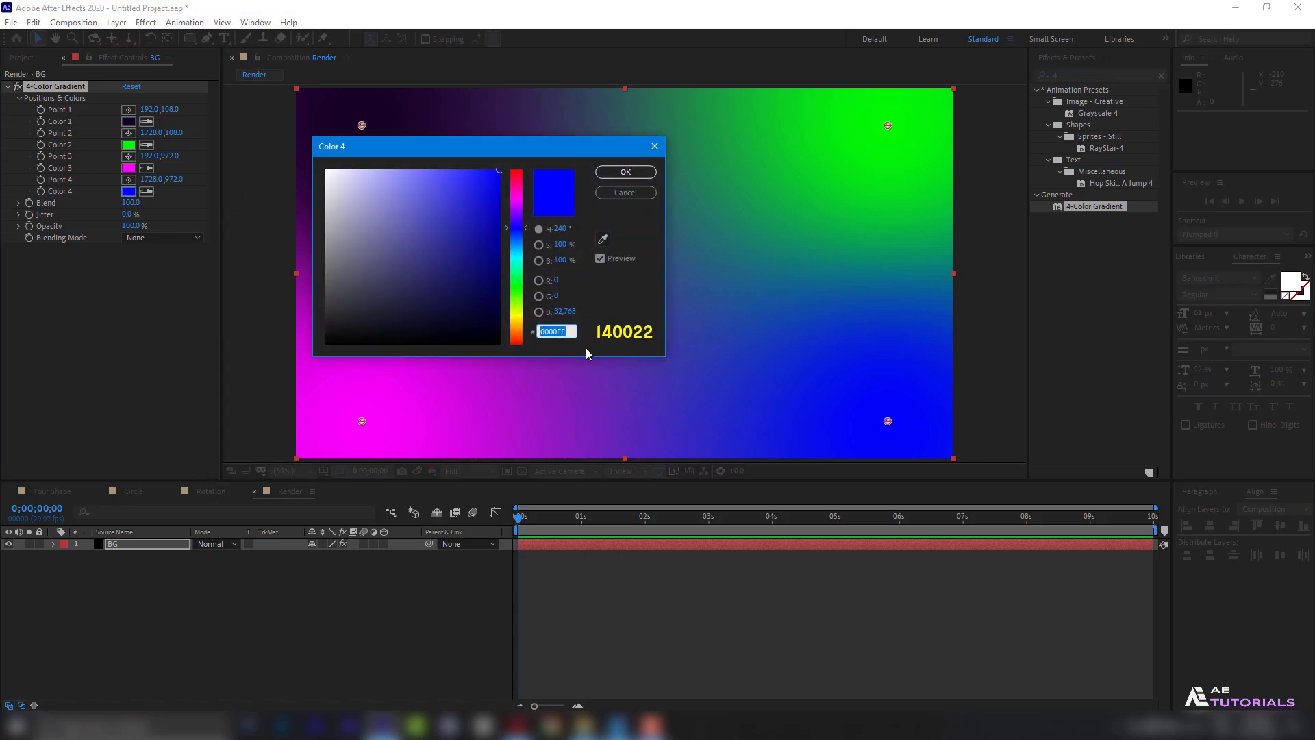
pyautogui.write('140022')
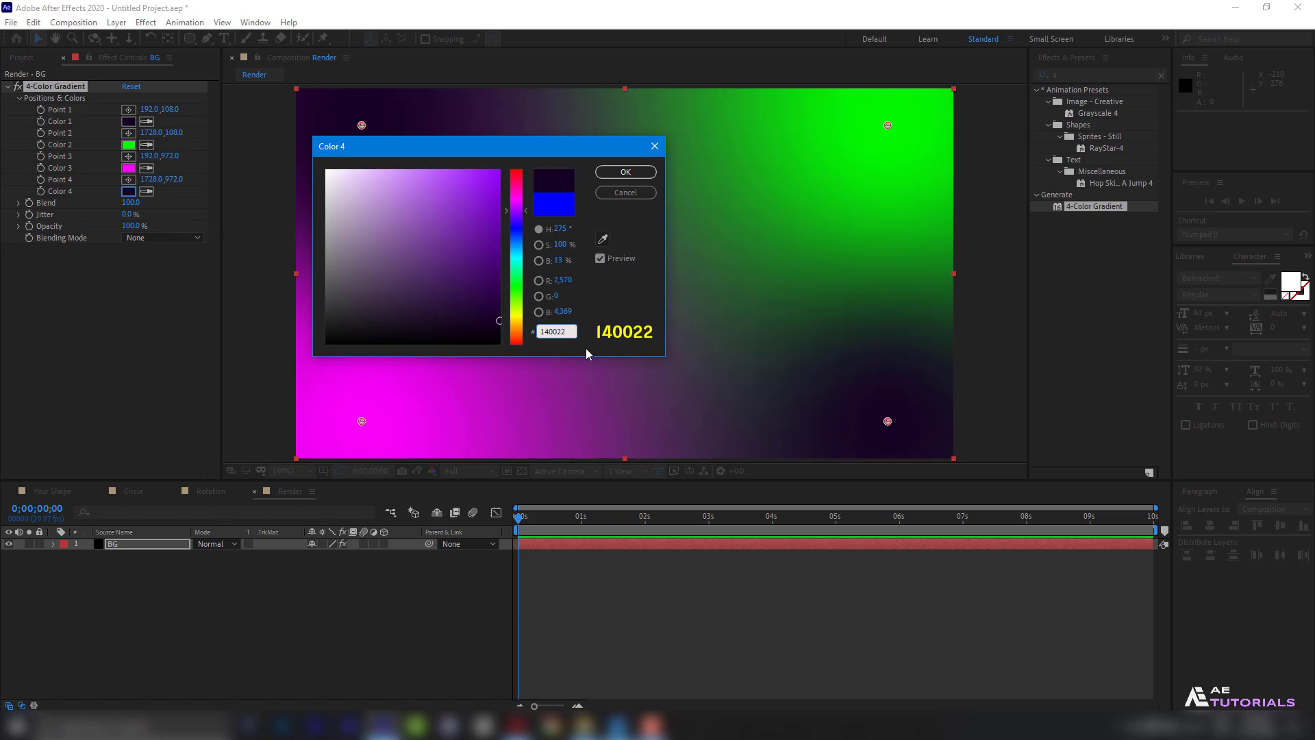
pyautogui.click(622, 173)
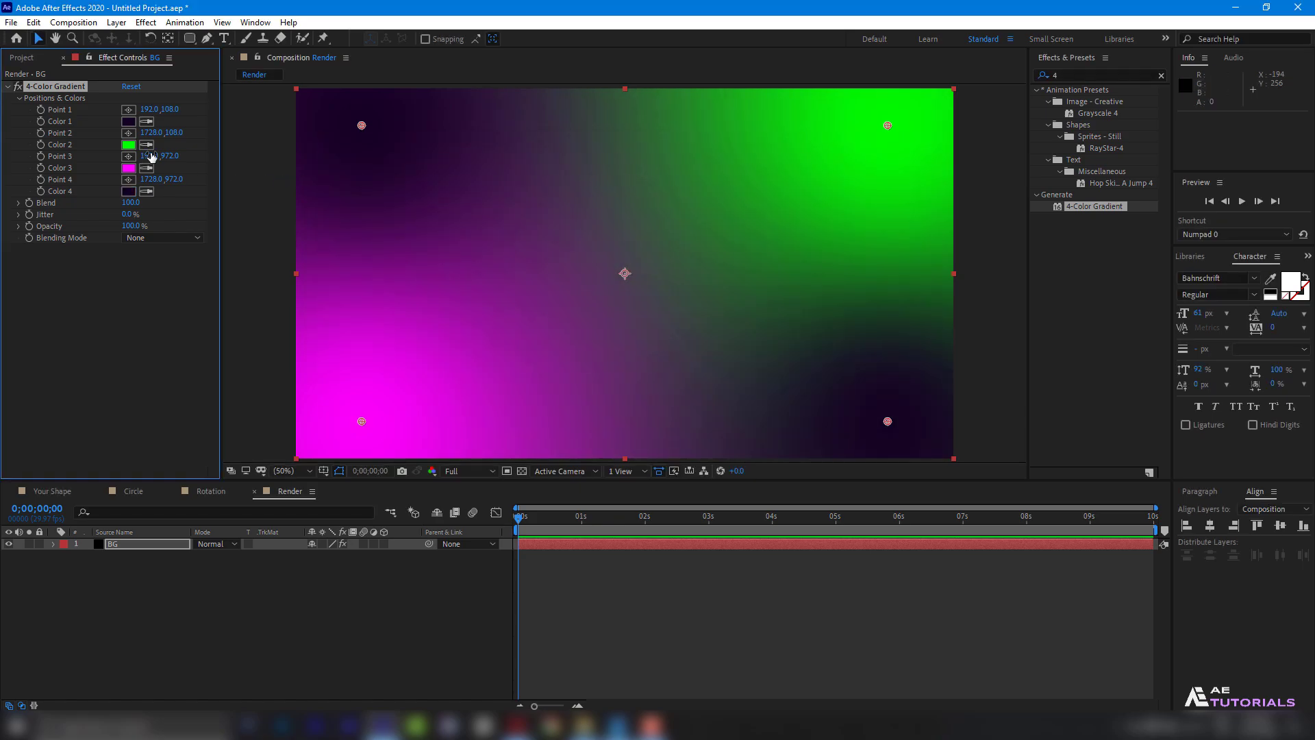
# - Set Color 2 to 2B002C and eyedrop the same purple into Color 3
pyautogui.click(129, 144)
pyautogui.write('2B')
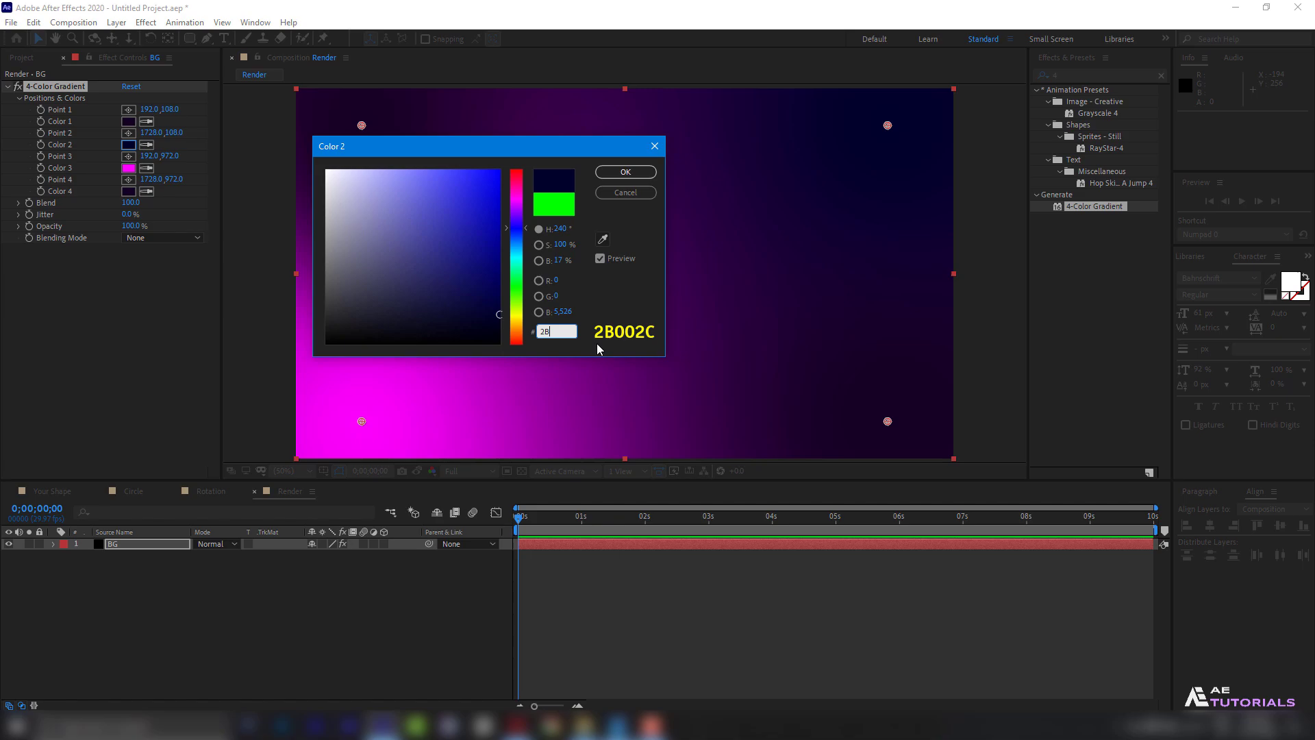
pyautogui.write('002C')
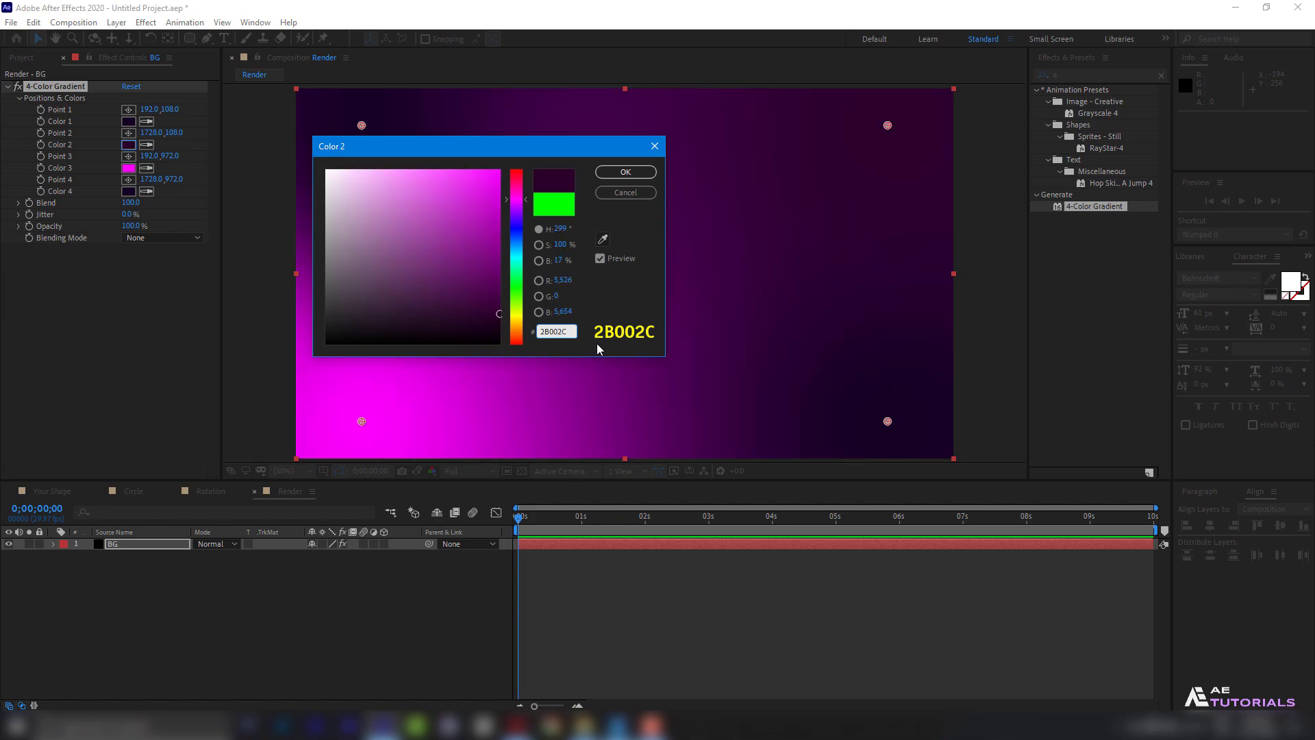
pyautogui.click(626, 172)
pyautogui.click(146, 167)
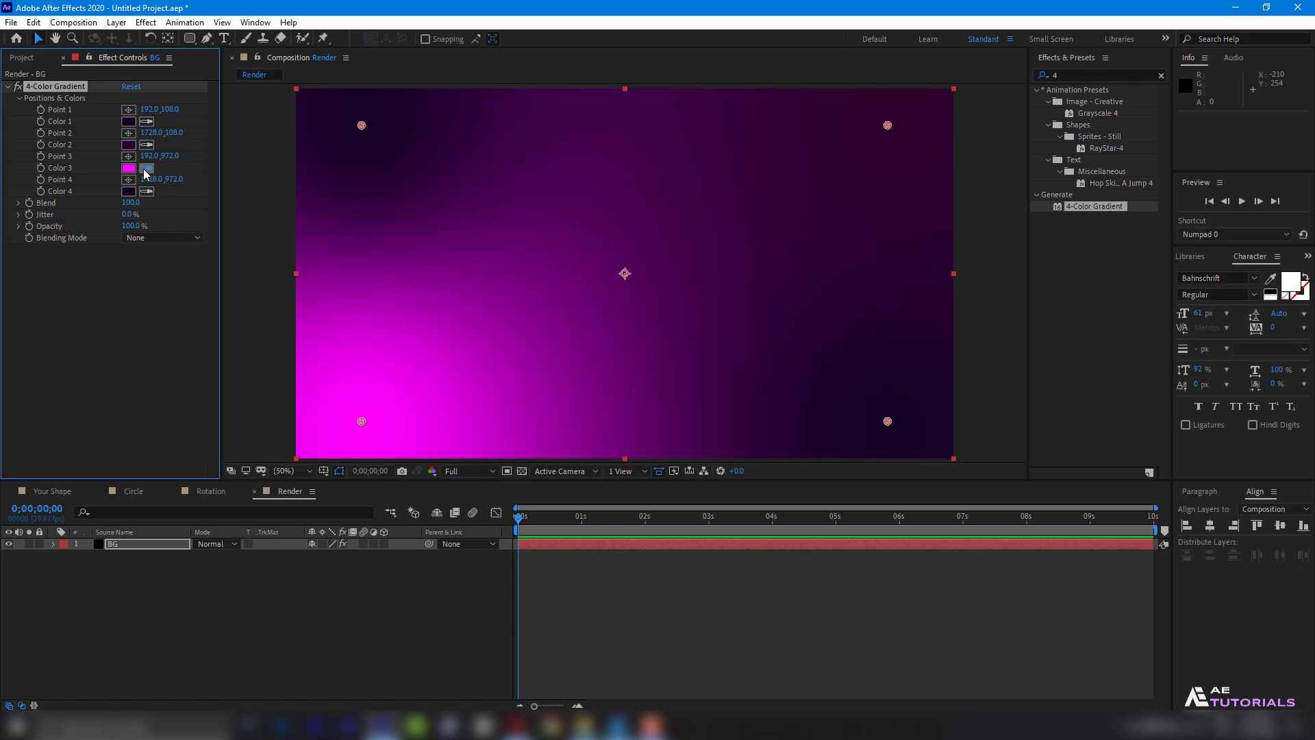
pyautogui.click(130, 145)
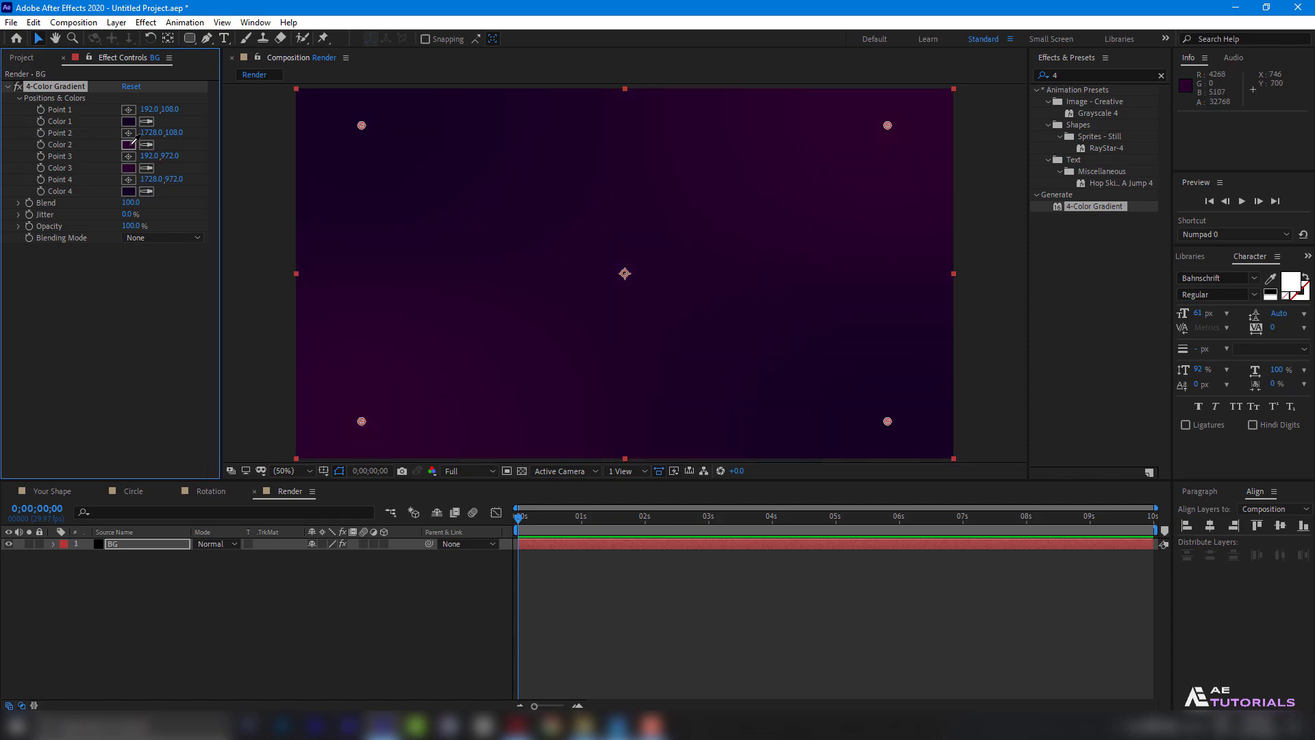
# - Add the Rotation comp above BG in Render and apply 4-Color Gradient to it
pyautogui.click(23, 58)
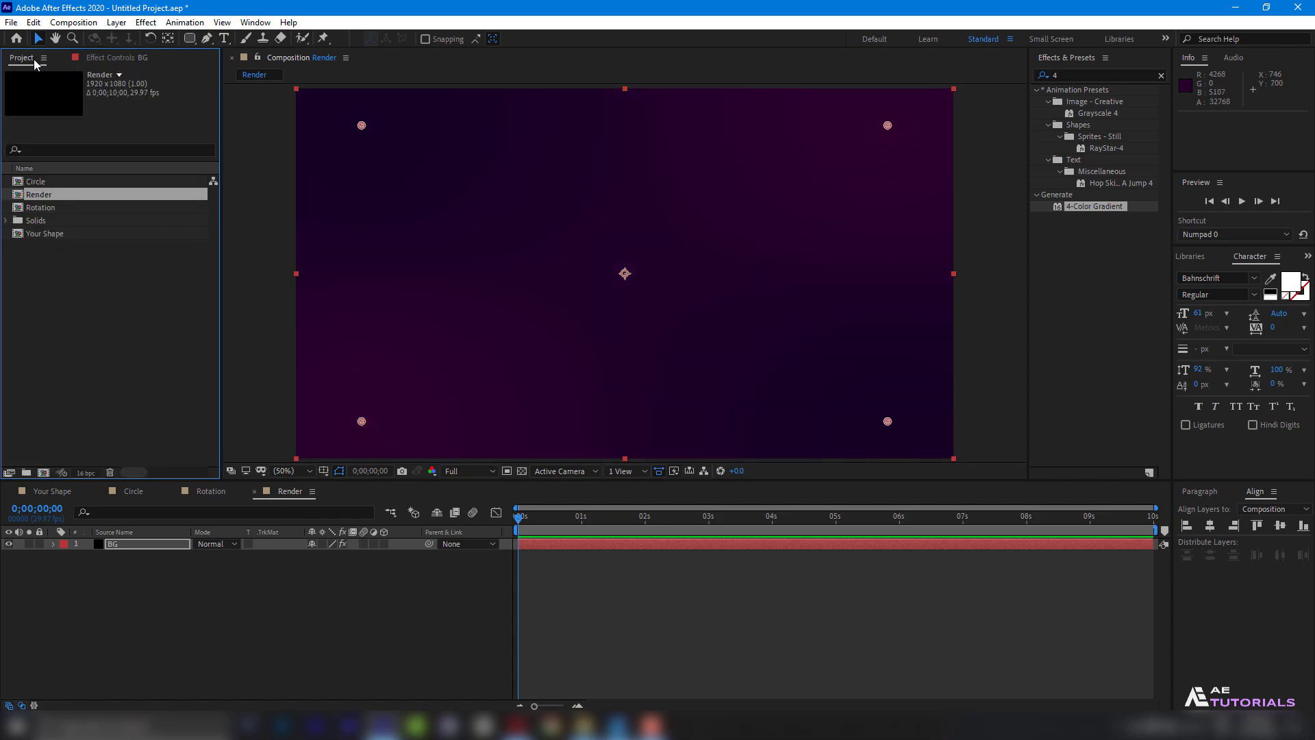
pyautogui.click(47, 209)
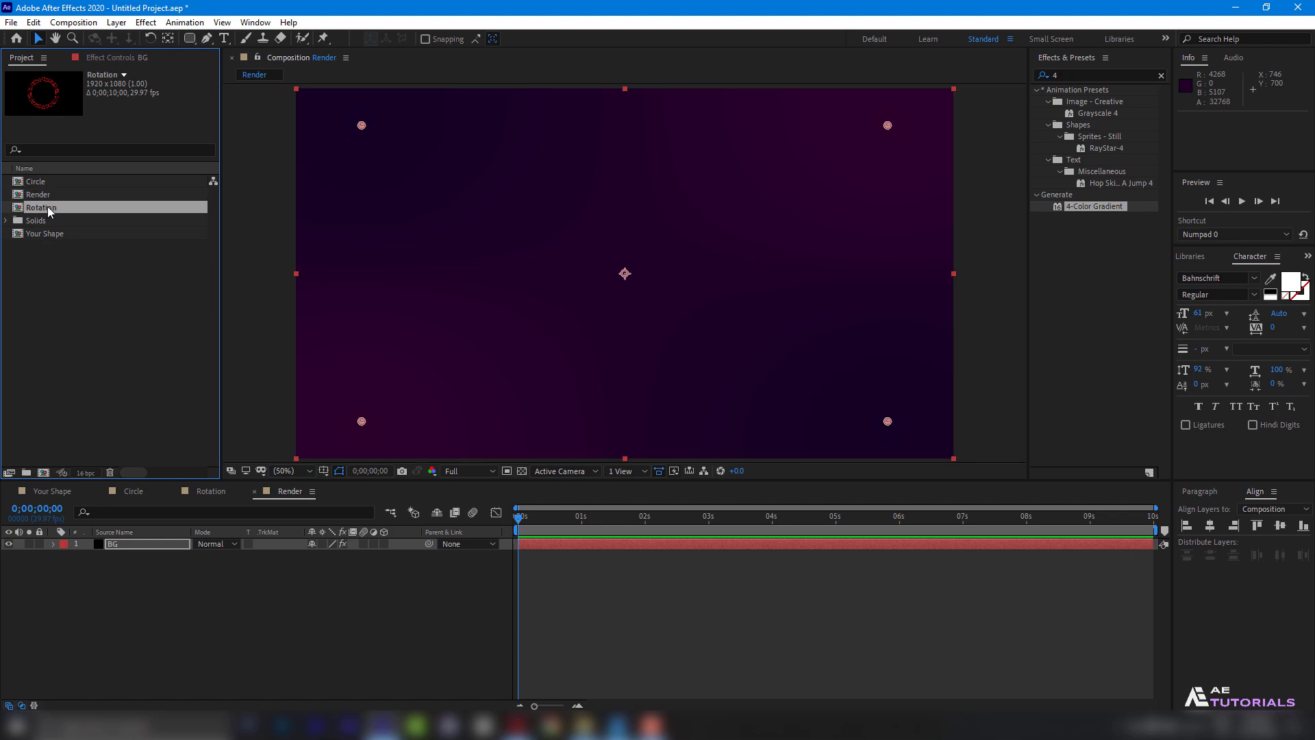
pyautogui.moveTo(48, 209); pyautogui.dragTo(137, 553)
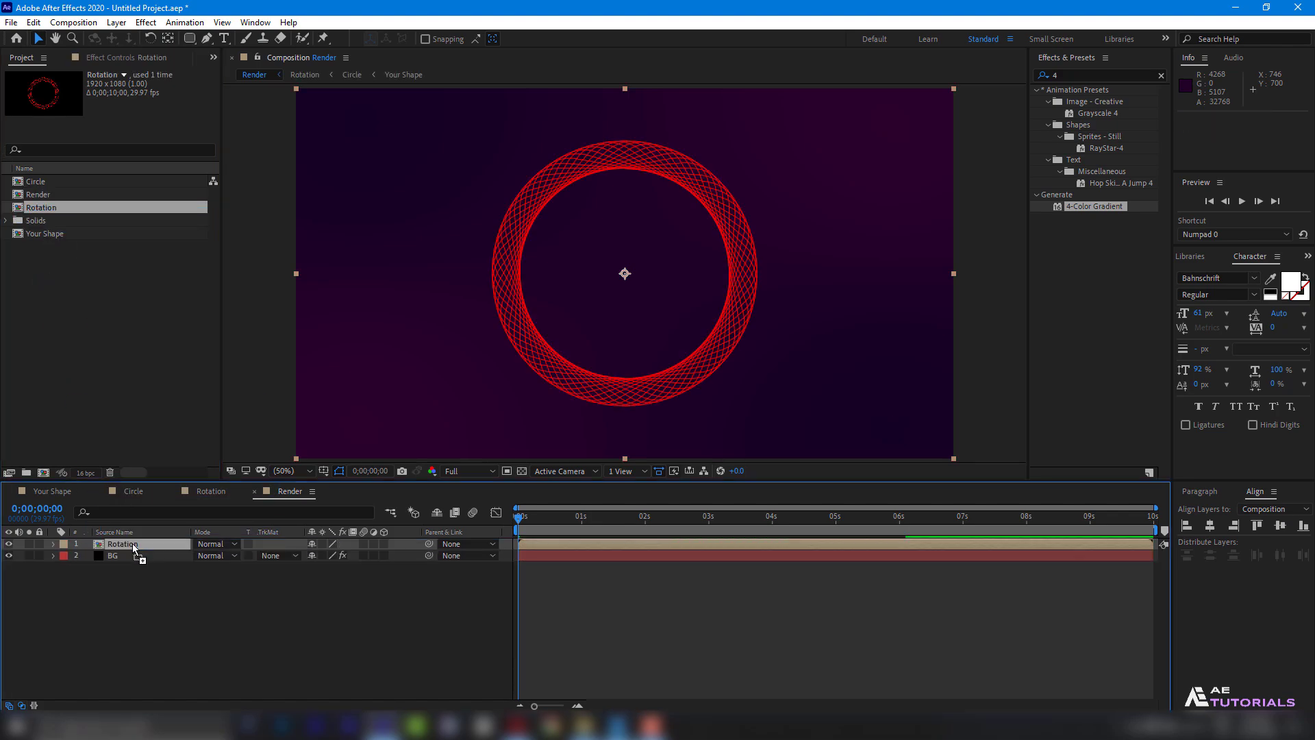
pyautogui.moveTo(1083, 207); pyautogui.dragTo(156, 548)
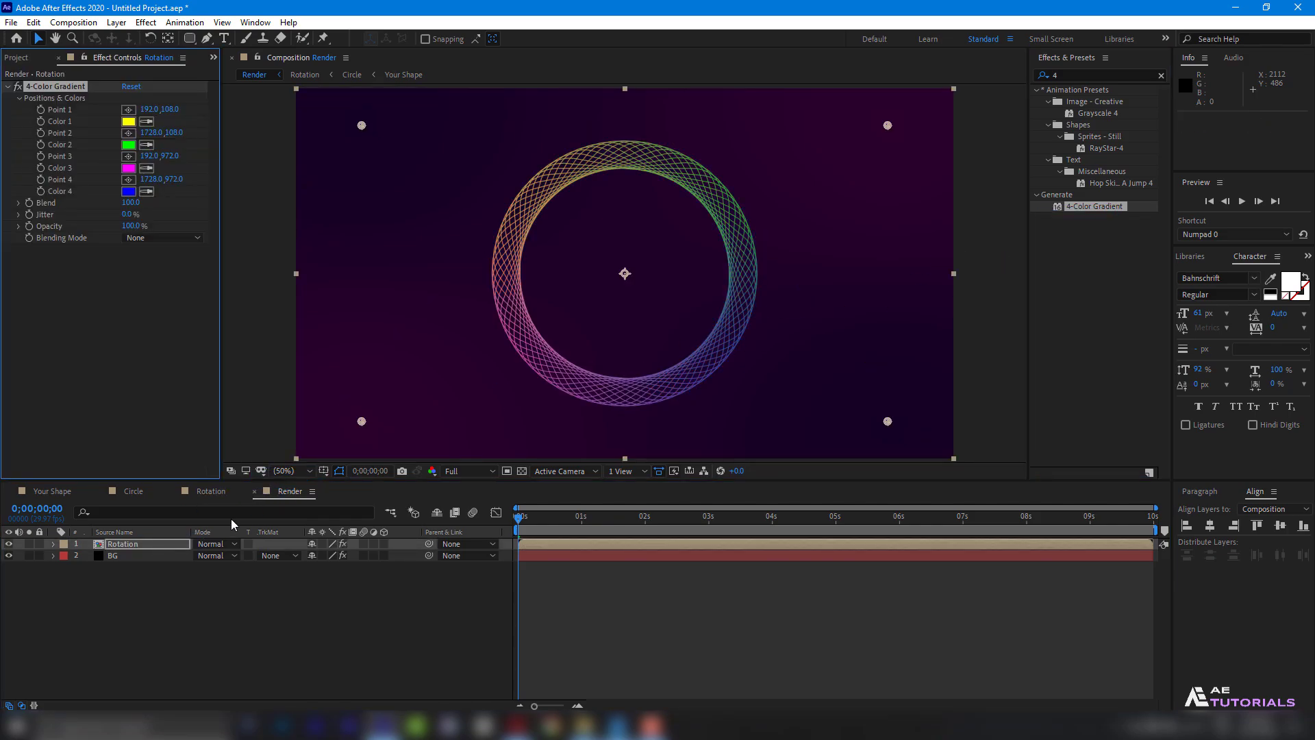
# - Show the title/action safe guides and make the ring's Colors 1 and 4 magenta F600FF
pyautogui.click(324, 472)
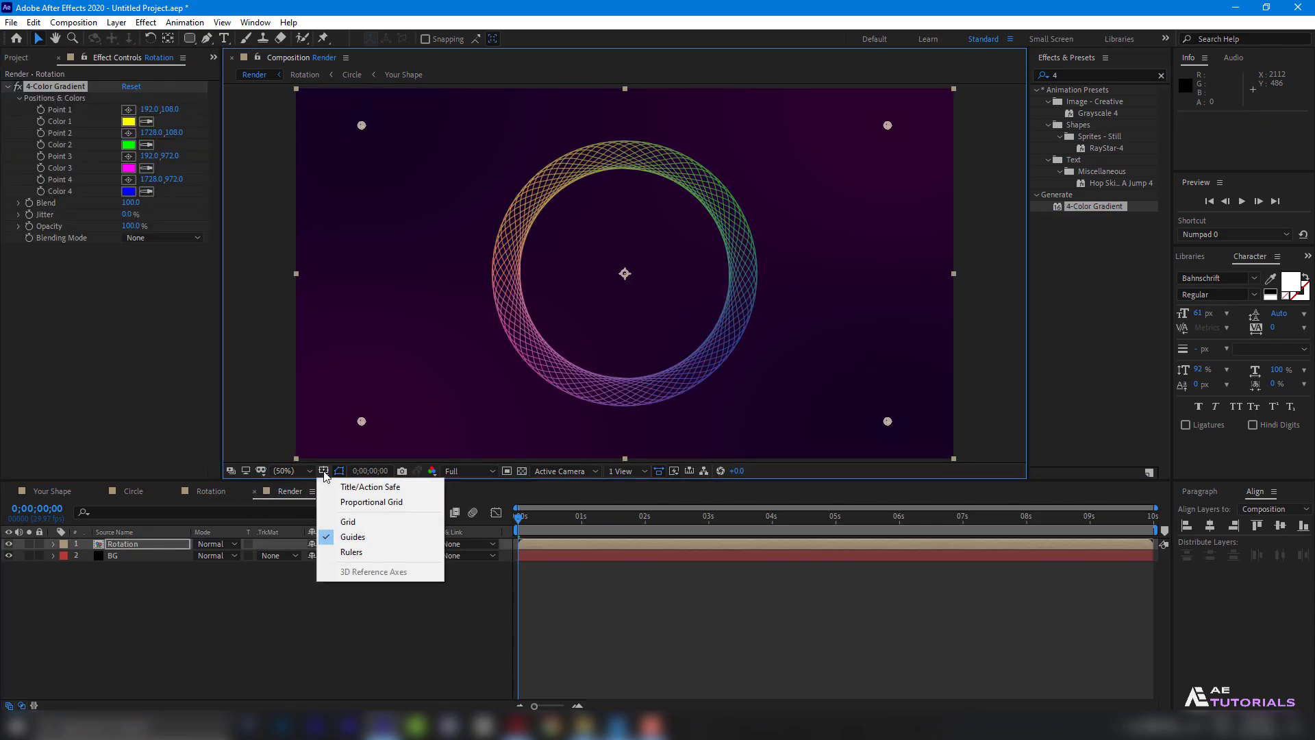
pyautogui.click(356, 489)
pyautogui.click(129, 121)
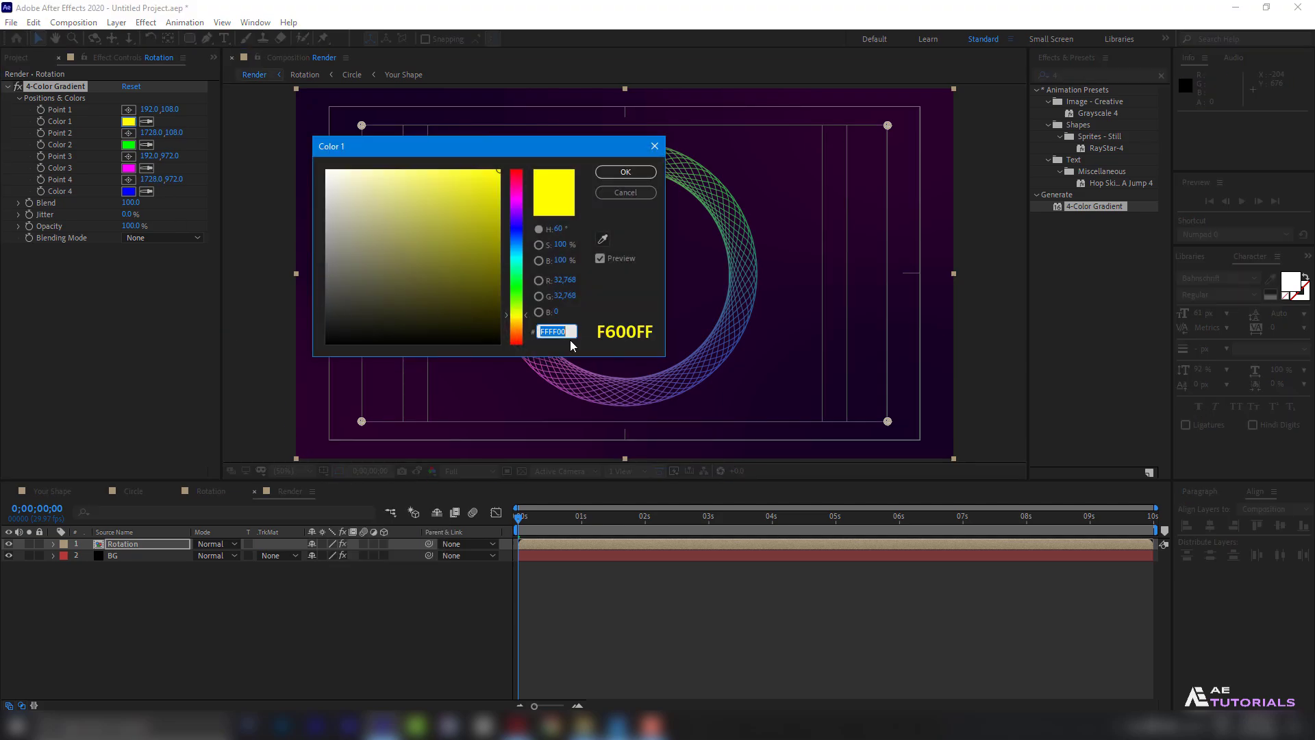
pyautogui.write('F600FF')
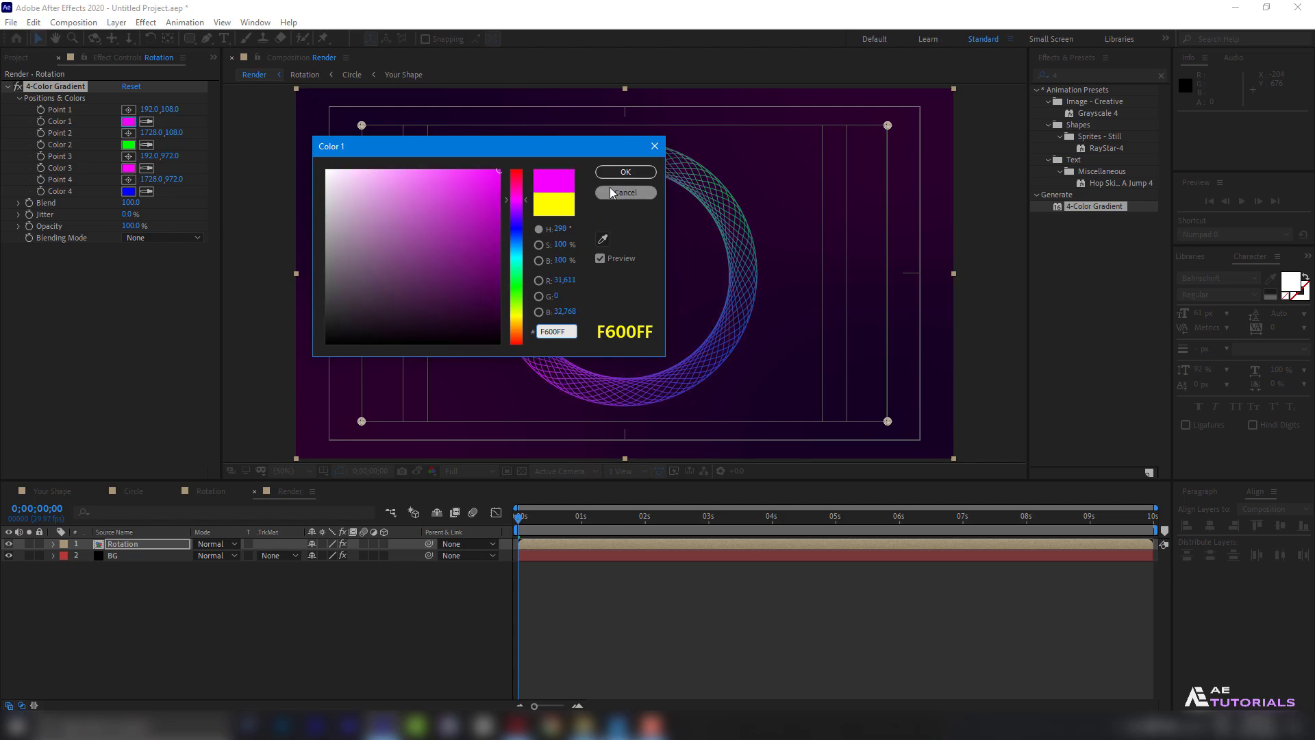
pyautogui.click(625, 172)
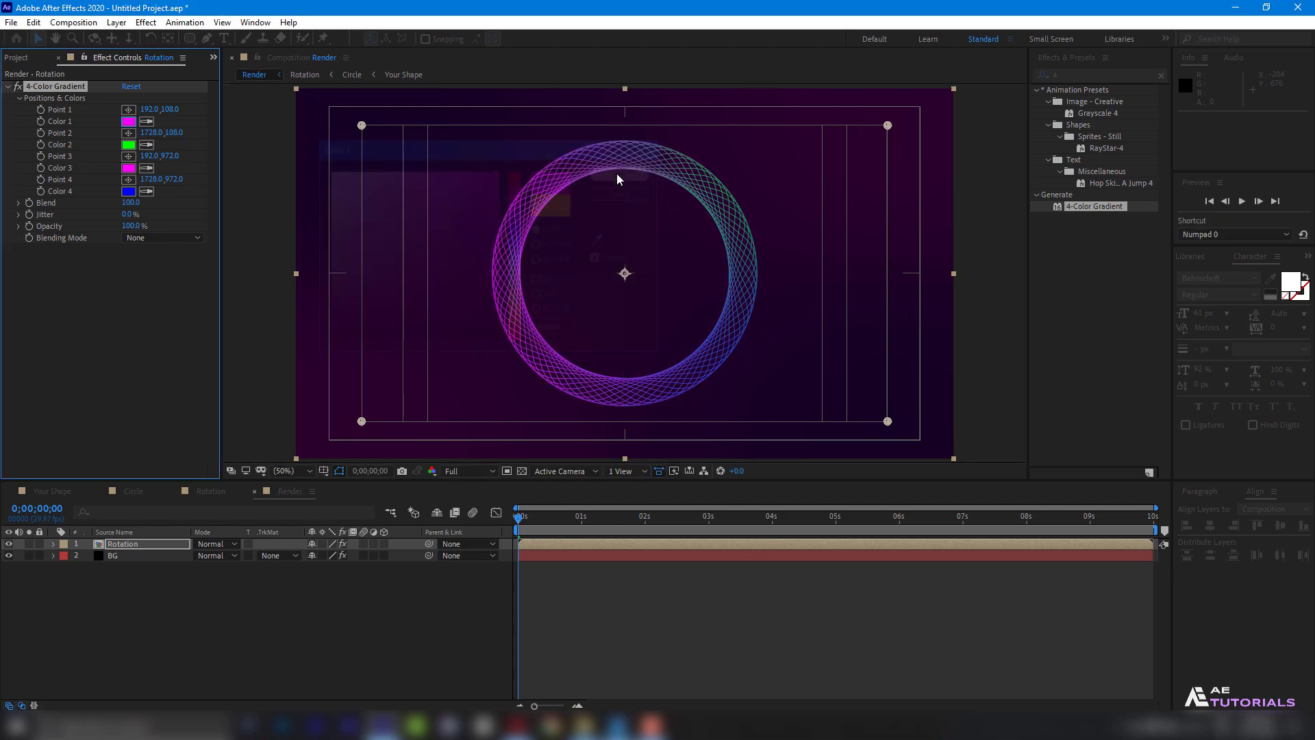
pyautogui.click(150, 194)
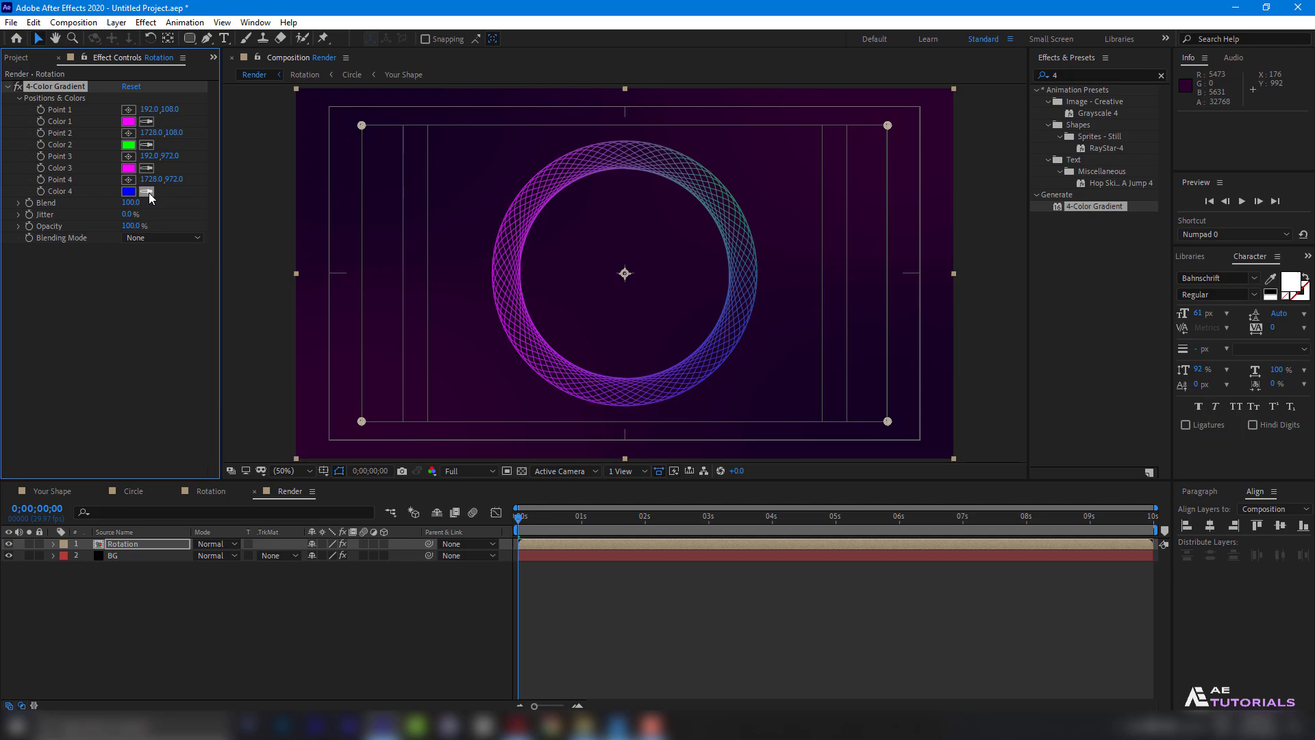
pyautogui.click(147, 191)
pyautogui.click(130, 119)
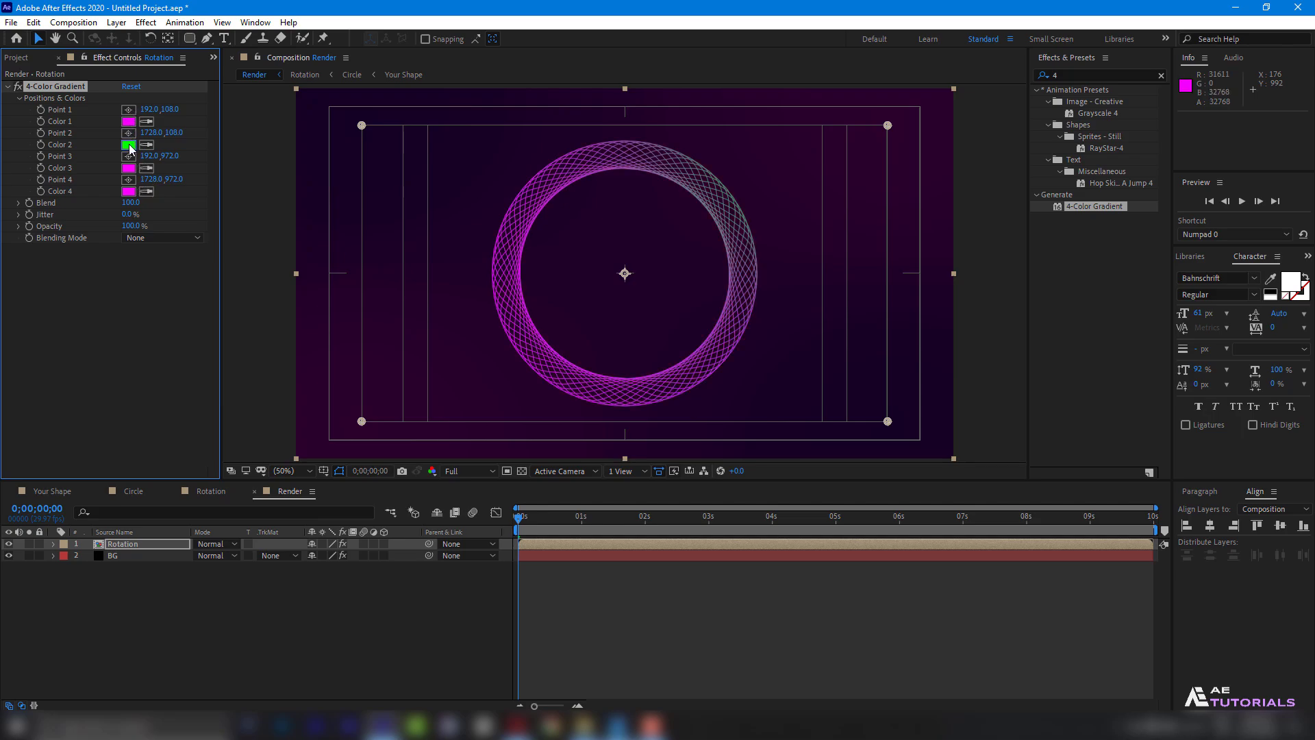
# - Make Colors 2 and 3 blue 0000FF, and move Points 1 and 4 to 384,108 and 1536,972
pyautogui.click(129, 146)
pyautogui.write('0000FF')
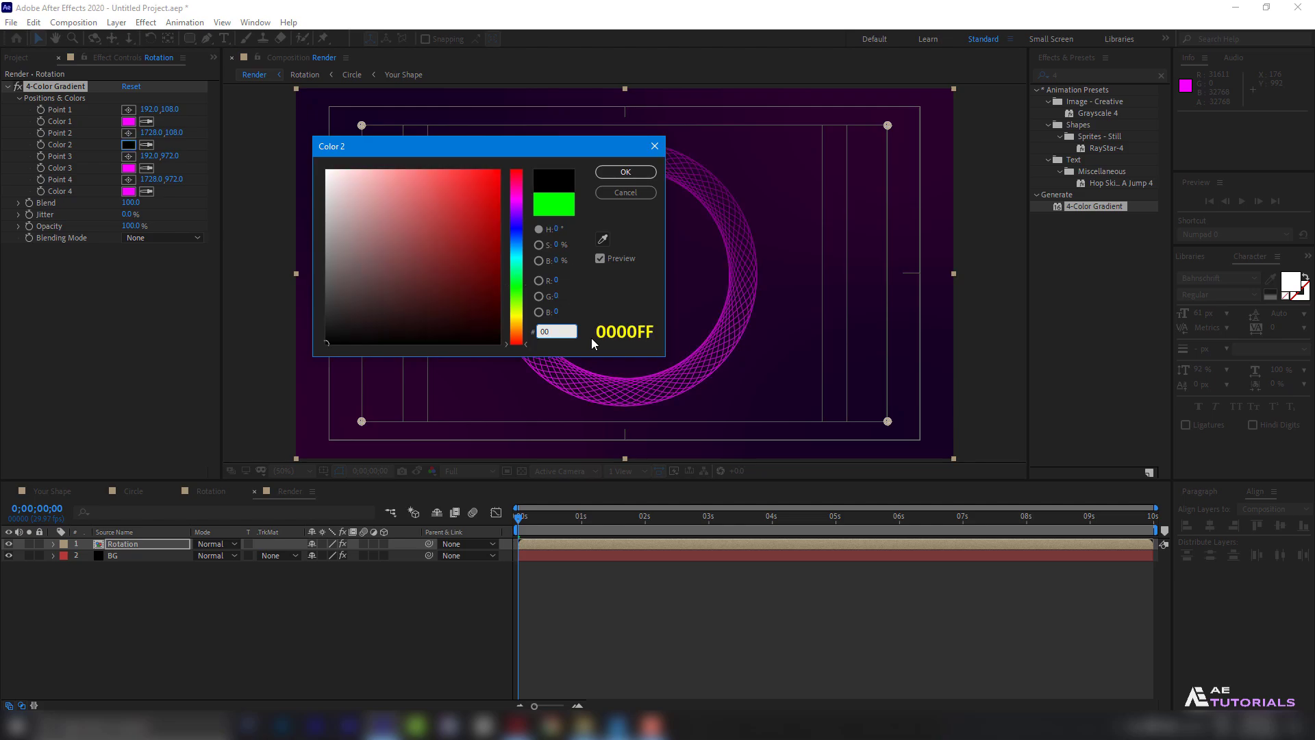
pyautogui.click(631, 175)
pyautogui.click(146, 168)
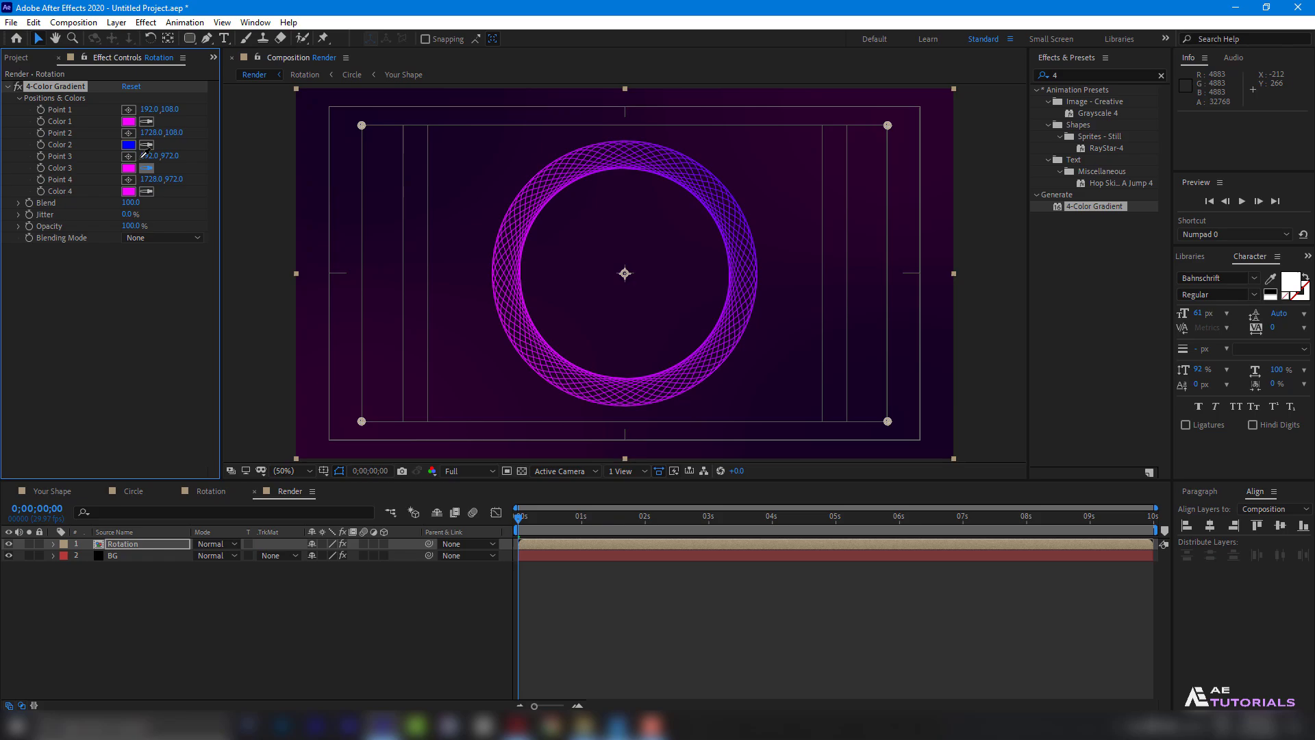
pyautogui.click(130, 142)
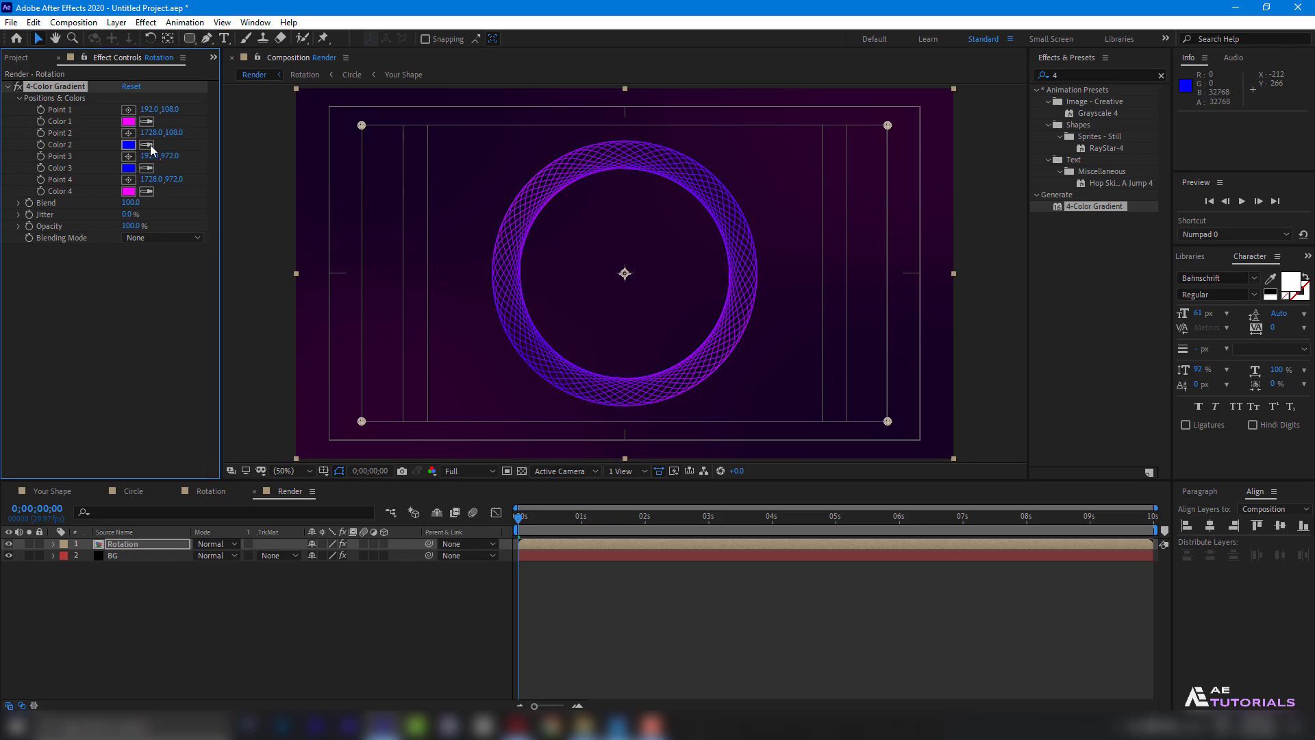
pyautogui.moveTo(361, 125); pyautogui.dragTo(428, 130)
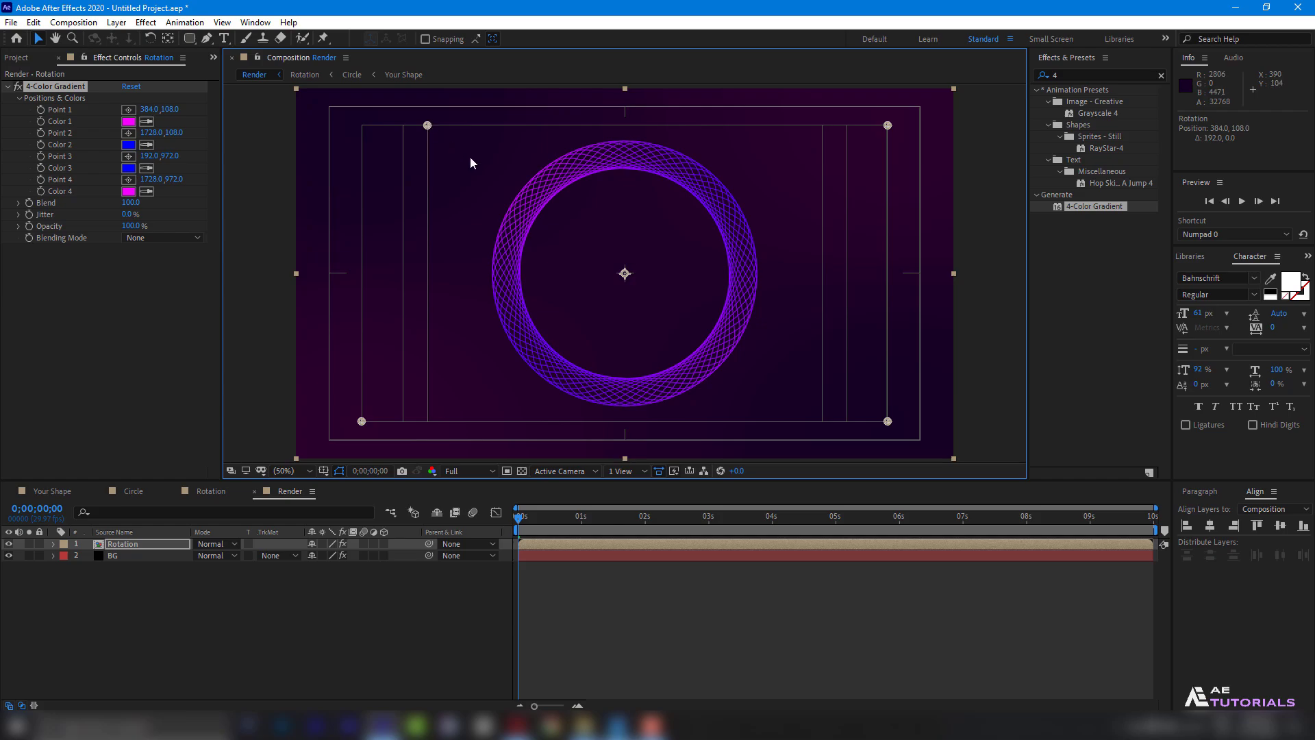
pyautogui.moveTo(887, 424); pyautogui.dragTo(823, 427)
# - Apply Brightness & Contrast to the ring layer with Contrast 100
pyautogui.click(1046, 77)
pyautogui.write('bri')
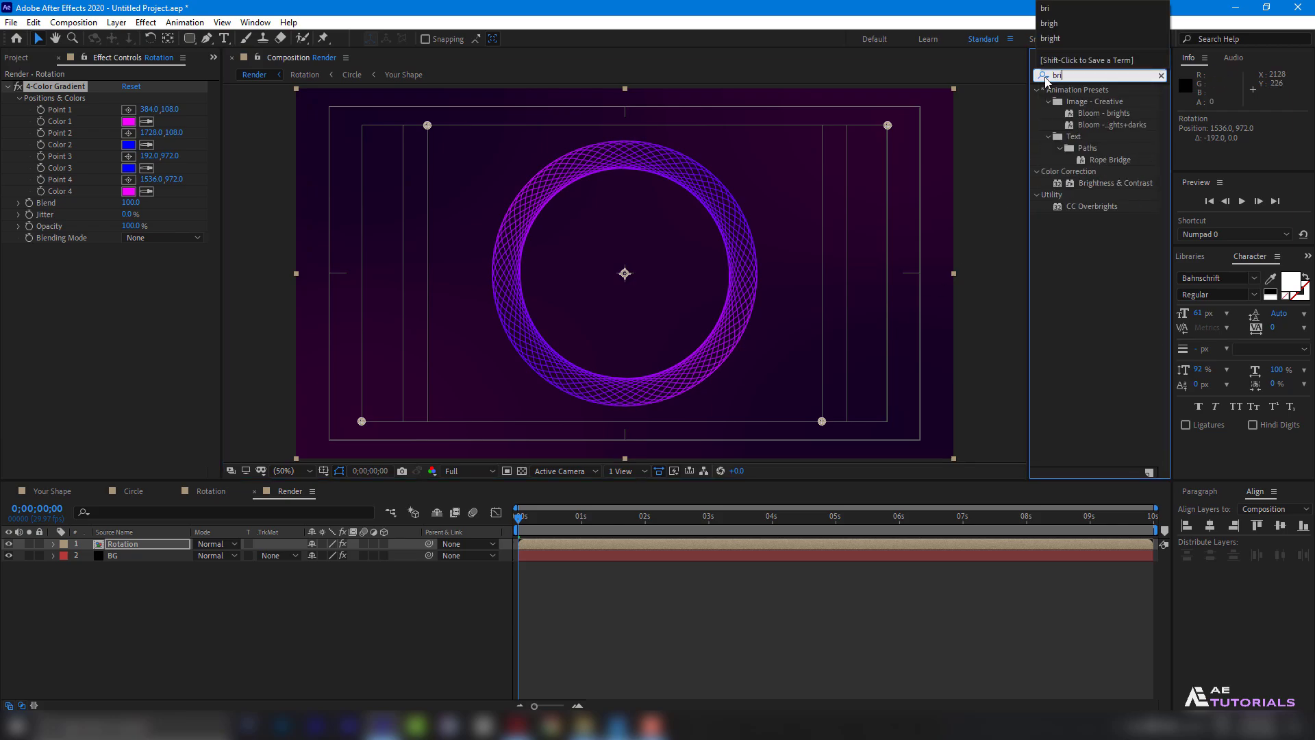
pyautogui.moveTo(1109, 185); pyautogui.dragTo(195, 298)
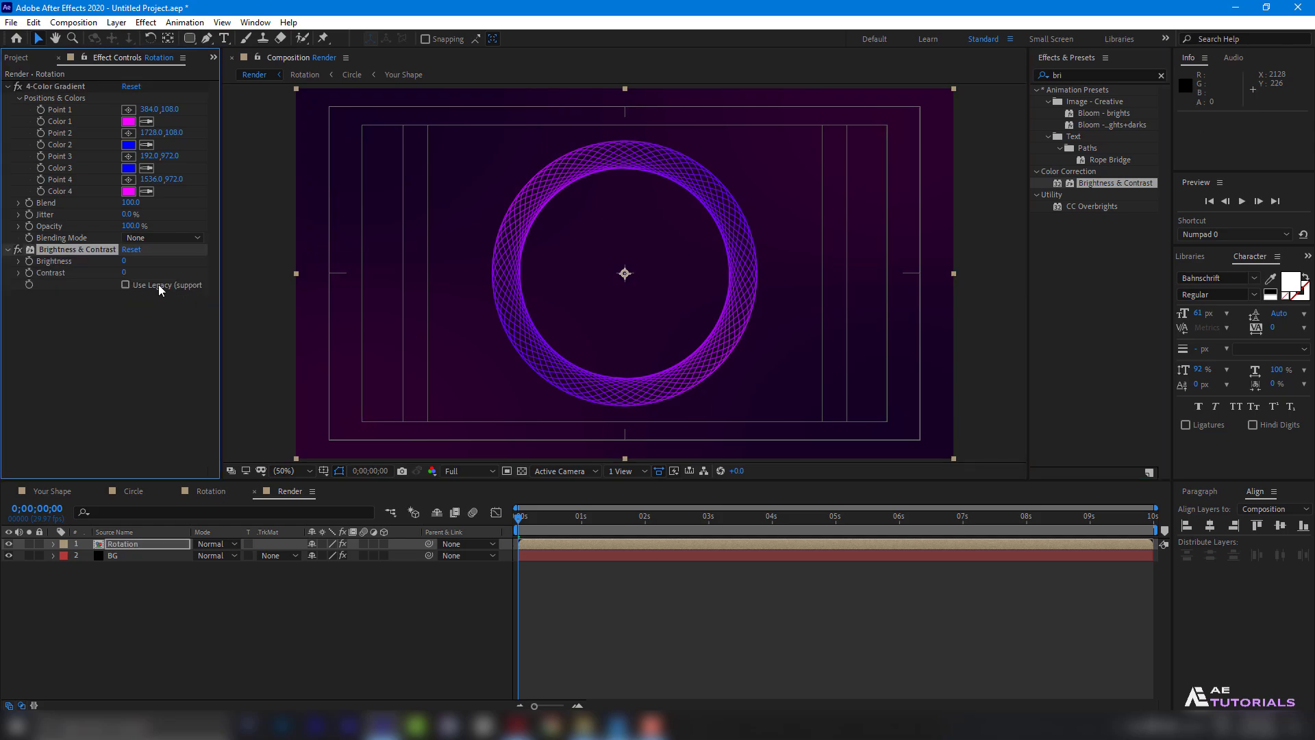
pyautogui.click(125, 272)
pyautogui.press('Return')
# - Add an Unsharp Mask effect to the ring layer
pyautogui.click(1070, 76)
pyautogui.write('unsh')
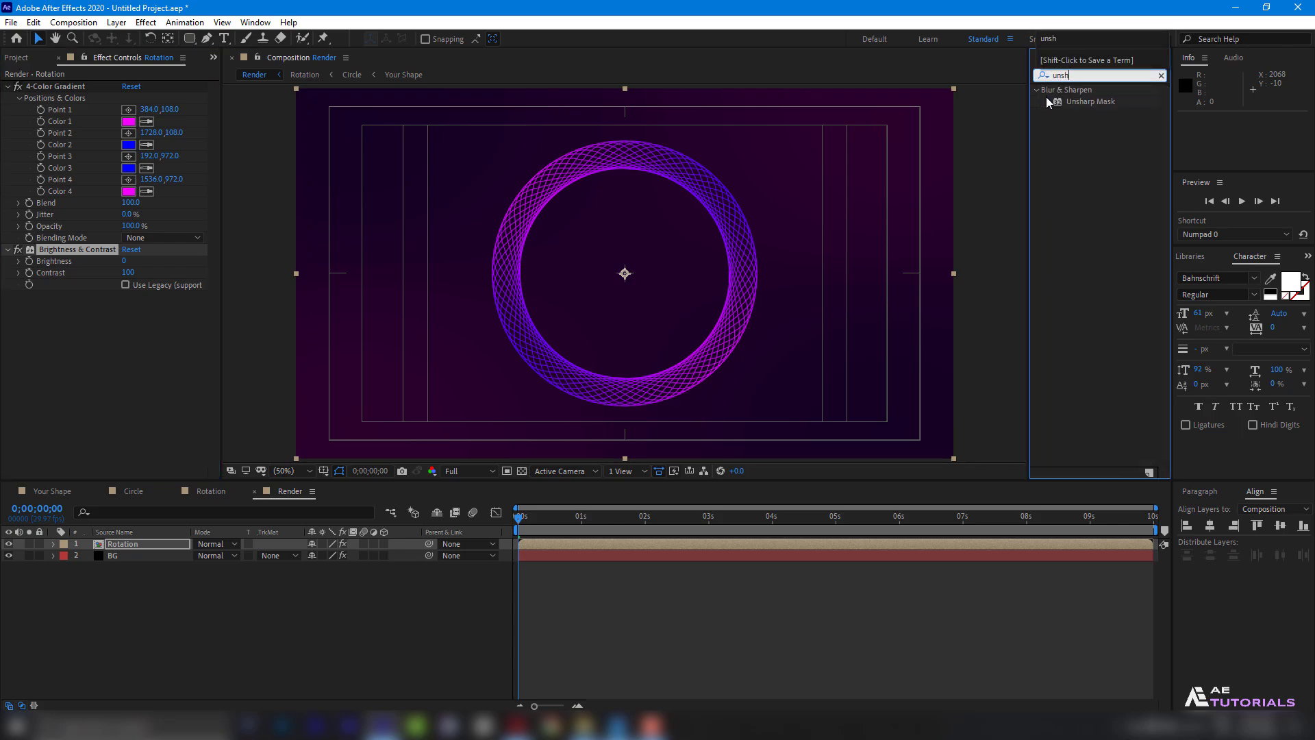
pyautogui.moveTo(1047, 103); pyautogui.dragTo(96, 317)
pyautogui.click(1056, 74)
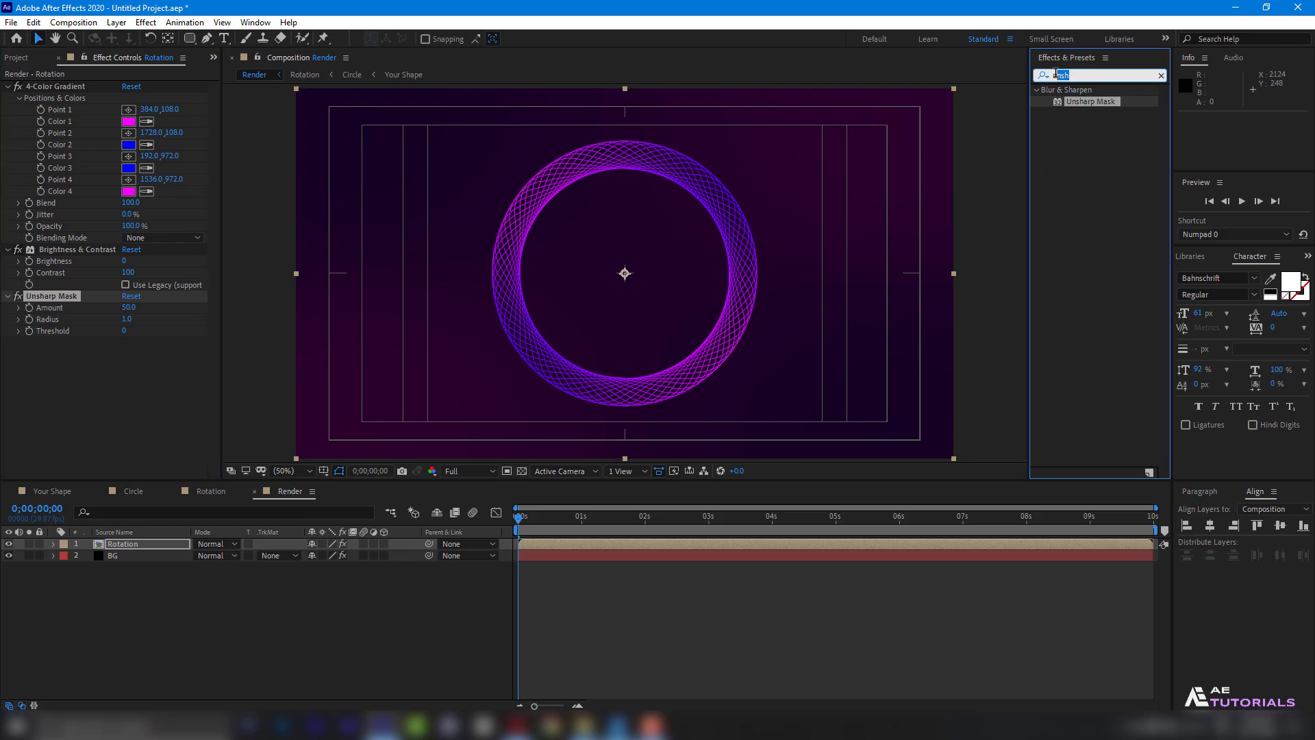
# - Add CC Light Sweep to the ring, centred at 960,540, direction -40°, Linear shape
pyautogui.write('cc l')
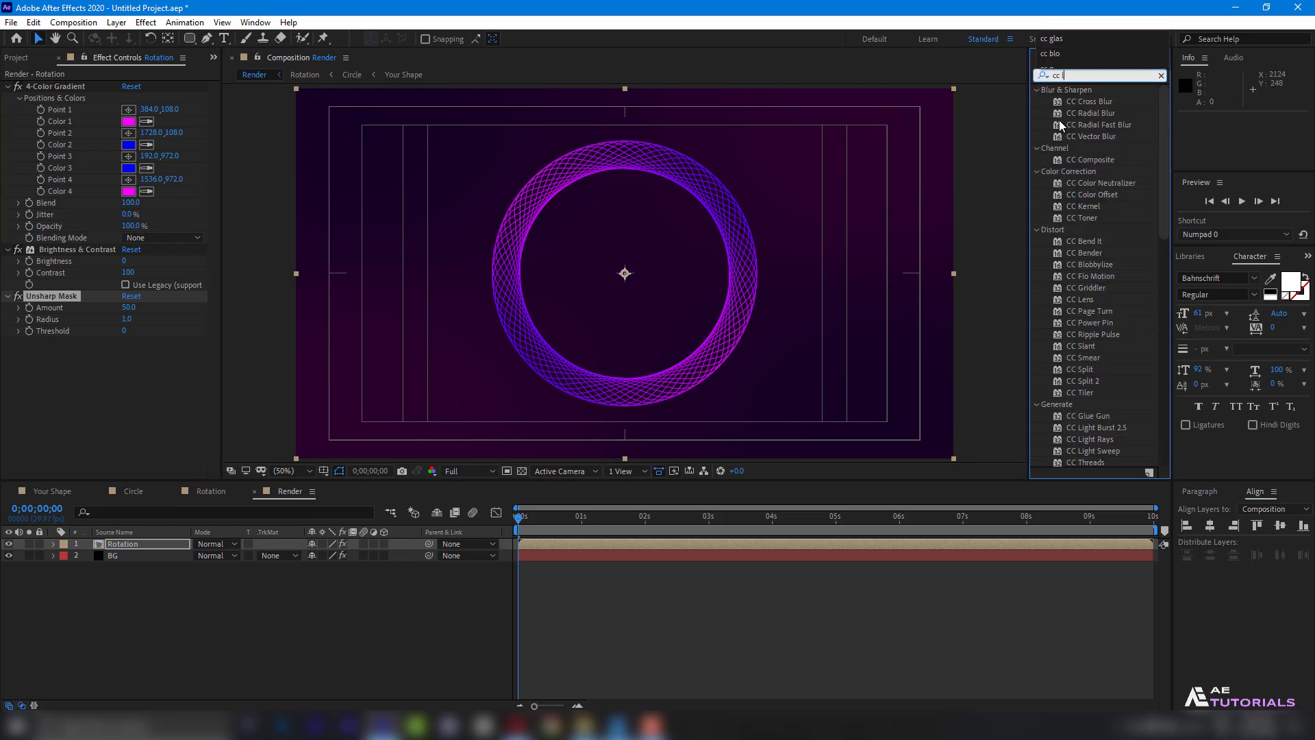
pyautogui.write('ight')
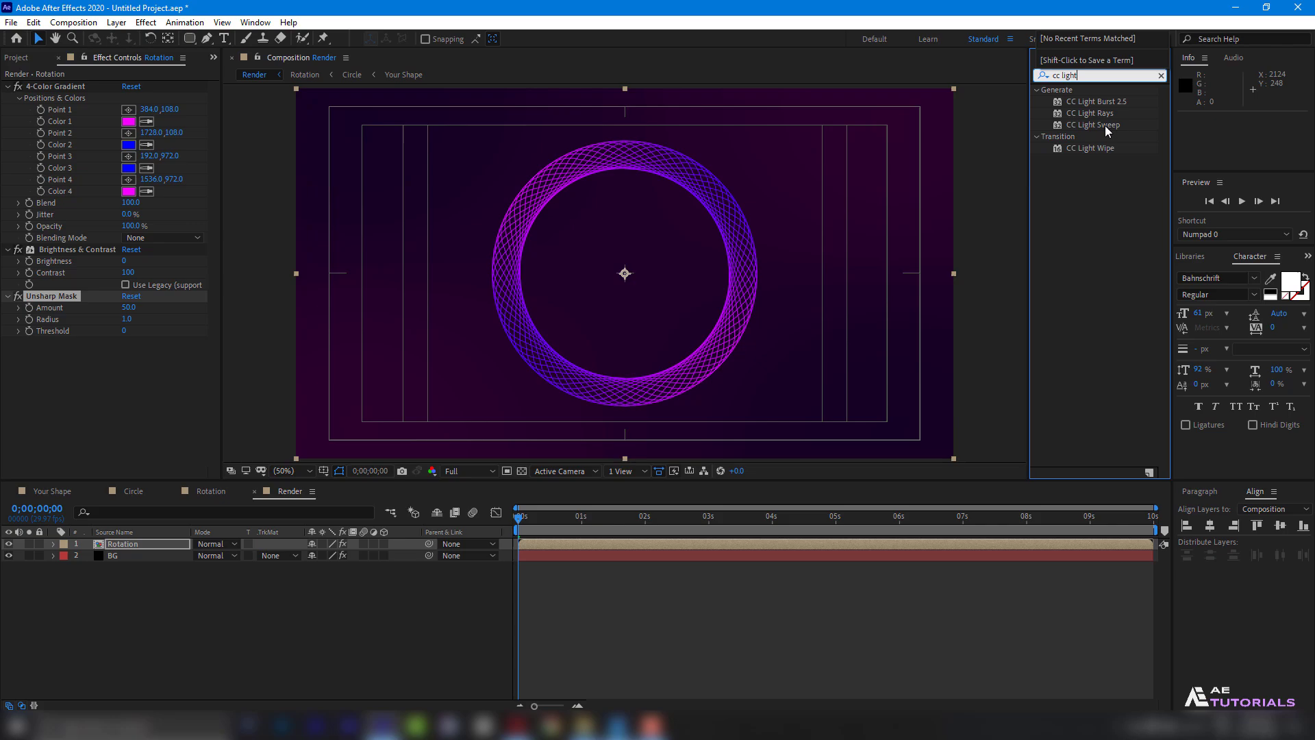
pyautogui.moveTo(1101, 124); pyautogui.dragTo(109, 407)
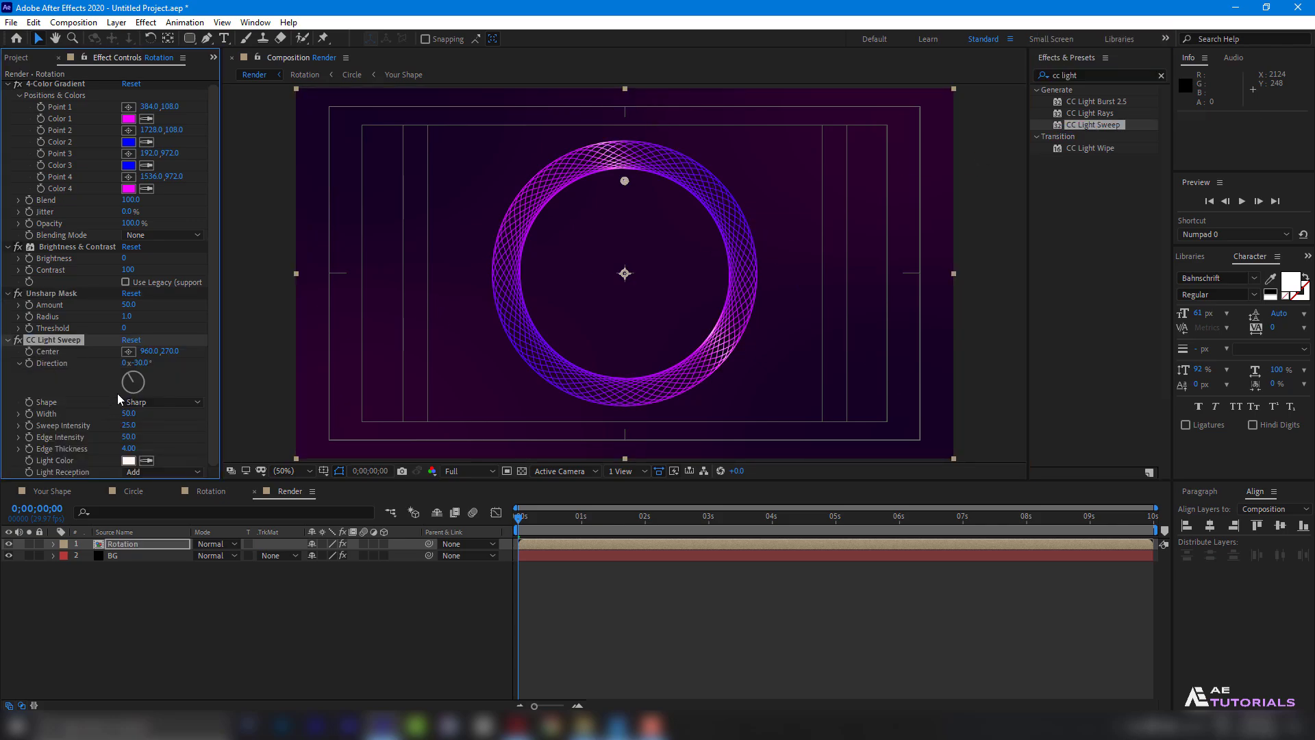
pyautogui.click(176, 351)
pyautogui.write('540')
pyautogui.press('Return')
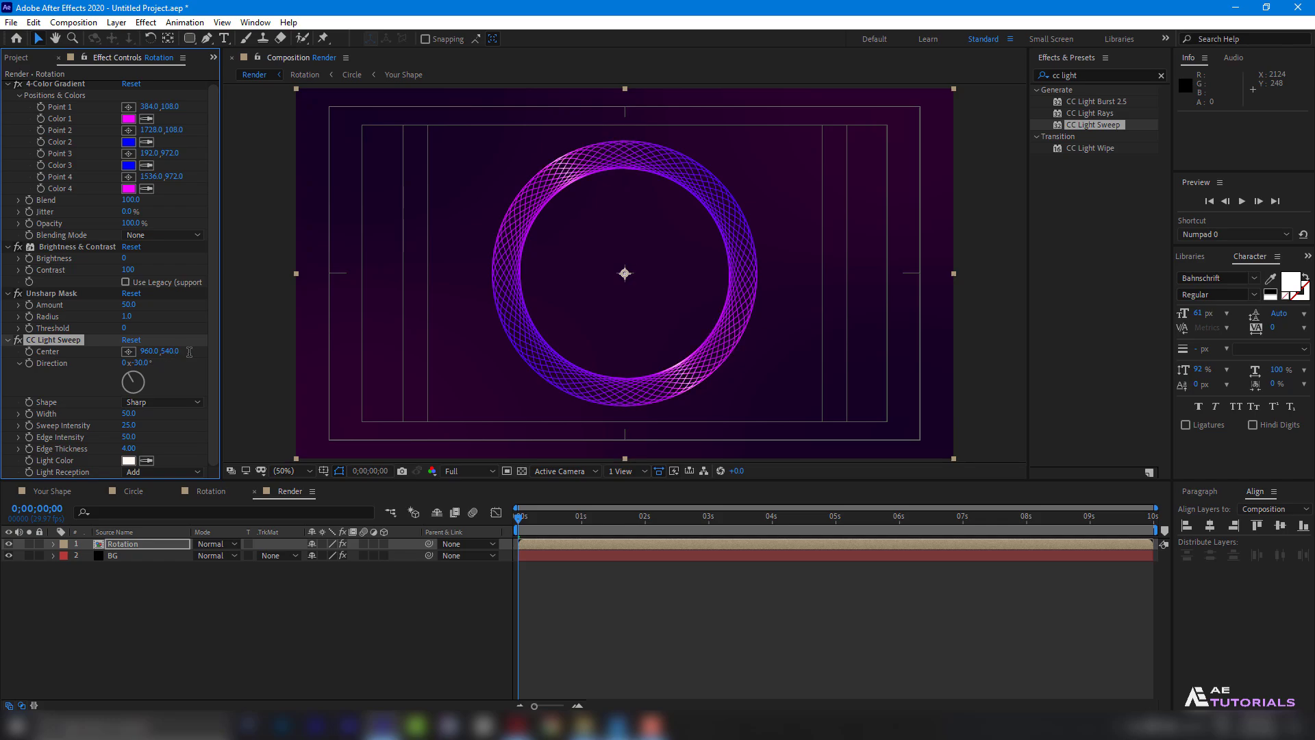
pyautogui.click(141, 363)
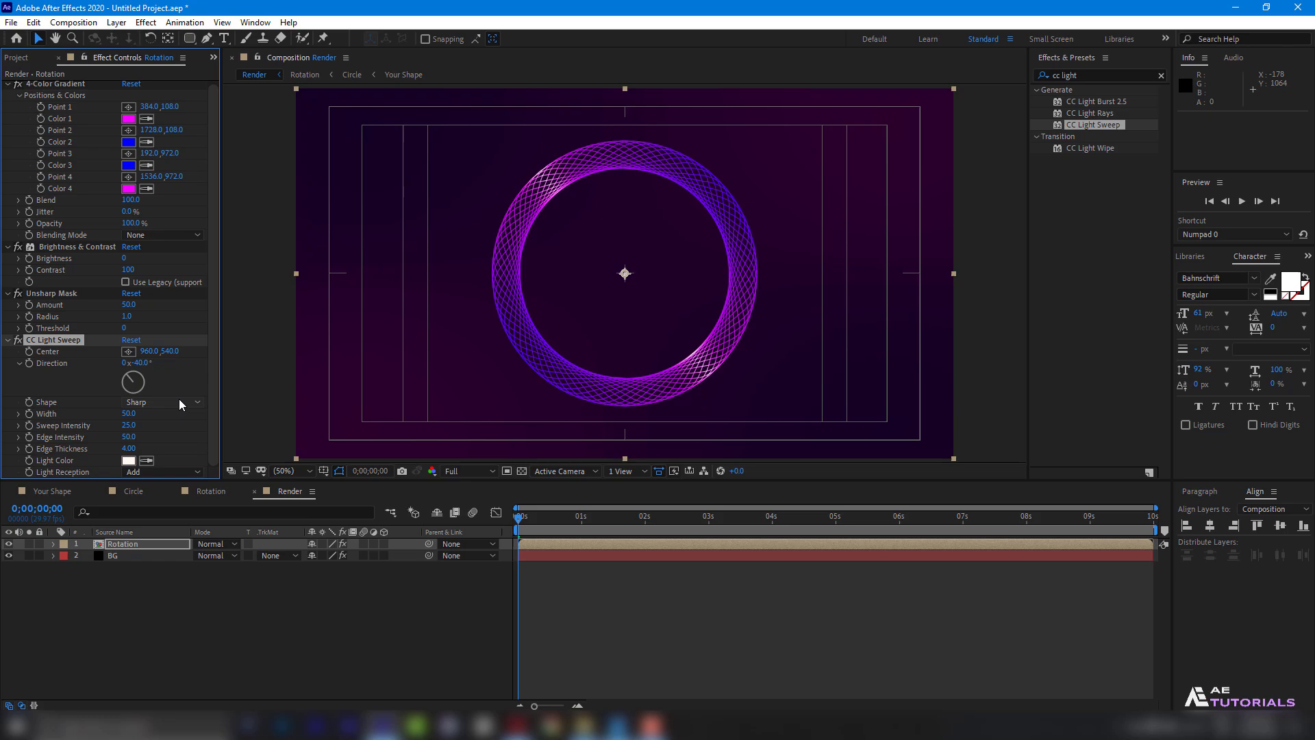
pyautogui.click(178, 401)
pyautogui.click(178, 418)
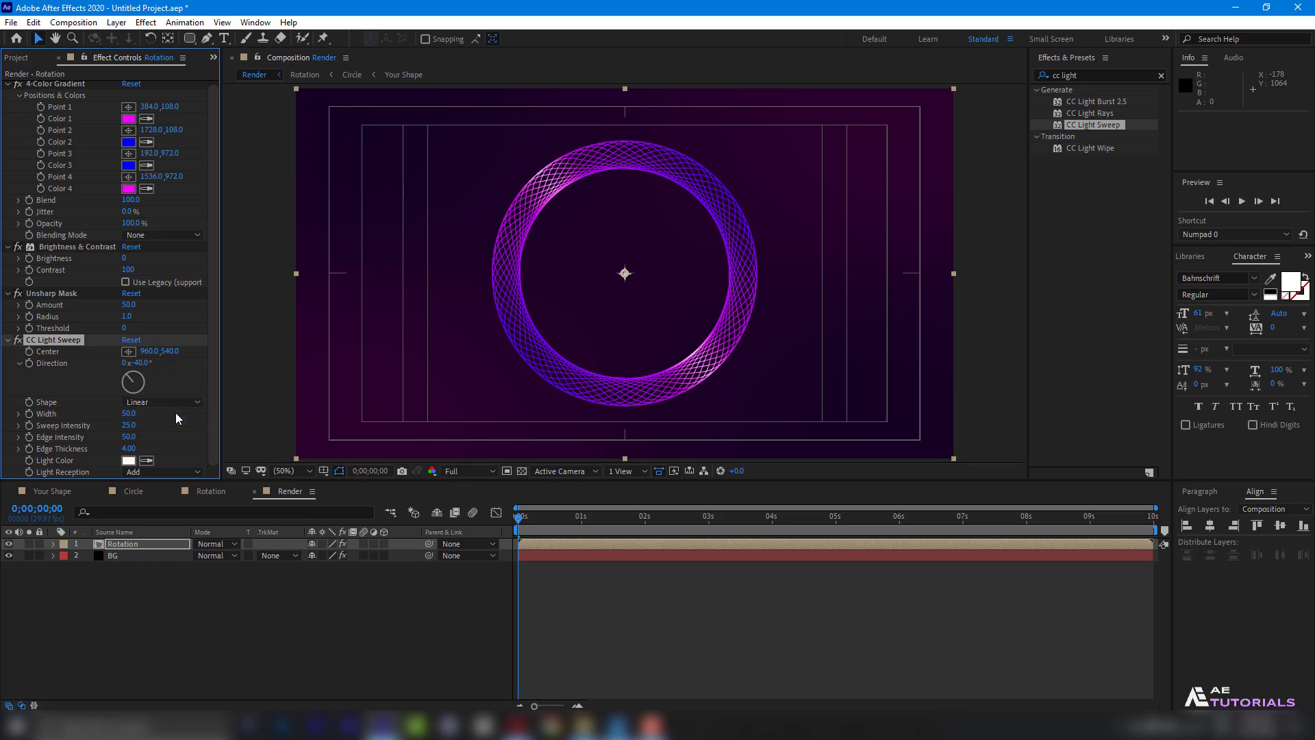
# - Set the light sweep's width 200, sweep intensity 80, edge intensity 100, edge thickness 1
pyautogui.click(129, 414)
pyautogui.write('200')
pyautogui.press('Return')
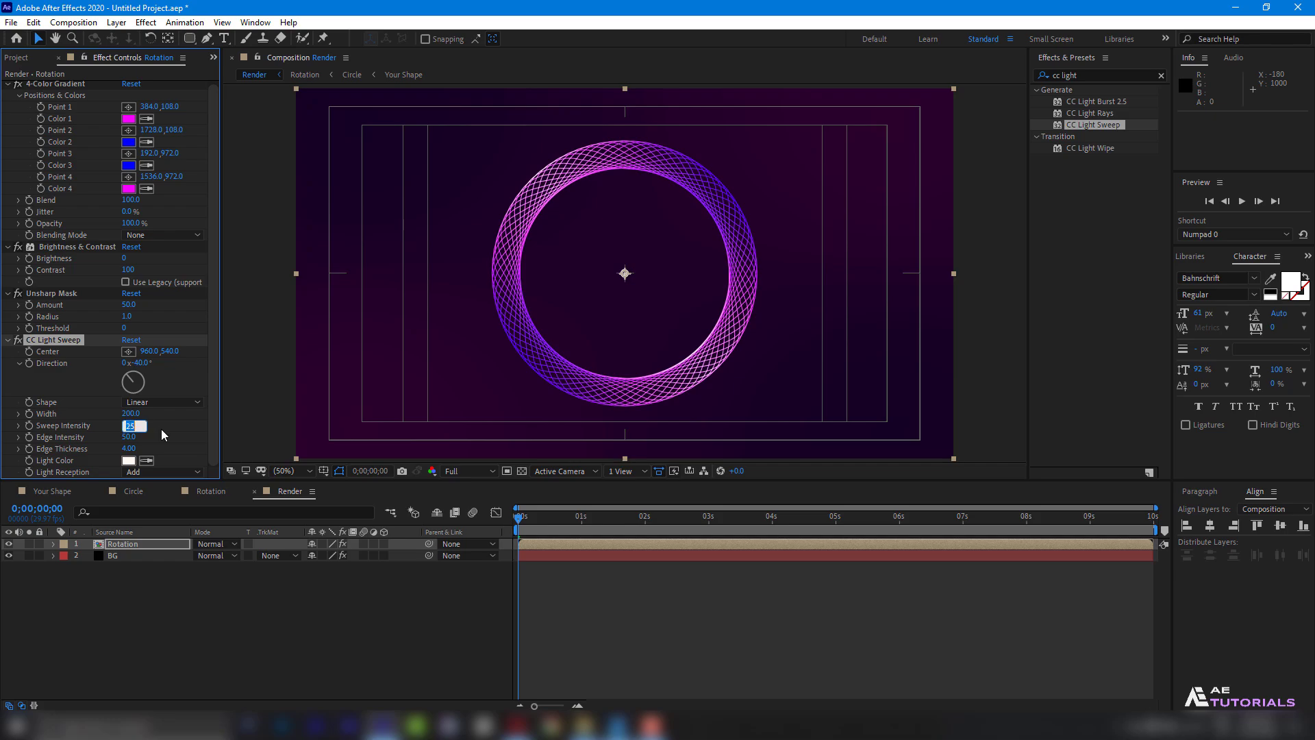
pyautogui.write('80')
pyautogui.press('Return')
pyautogui.click(130, 437)
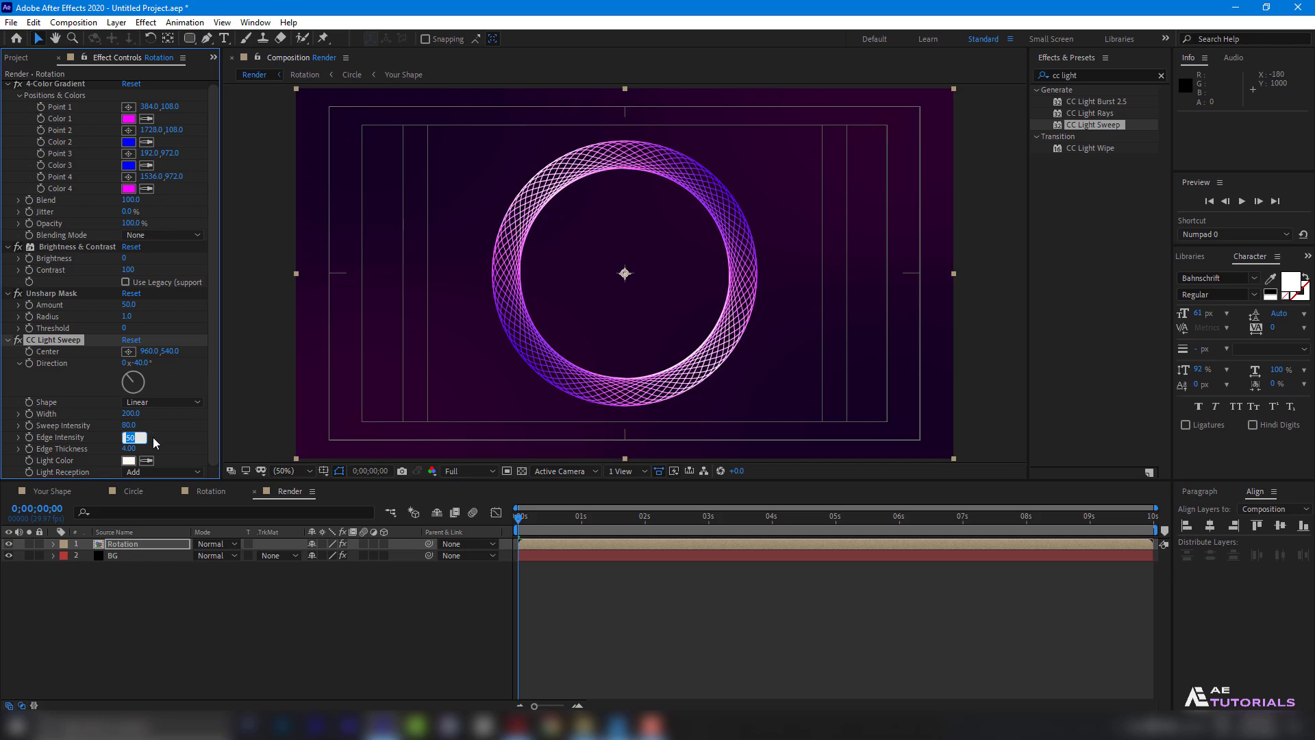
pyautogui.write('100')
pyautogui.press('Tab')
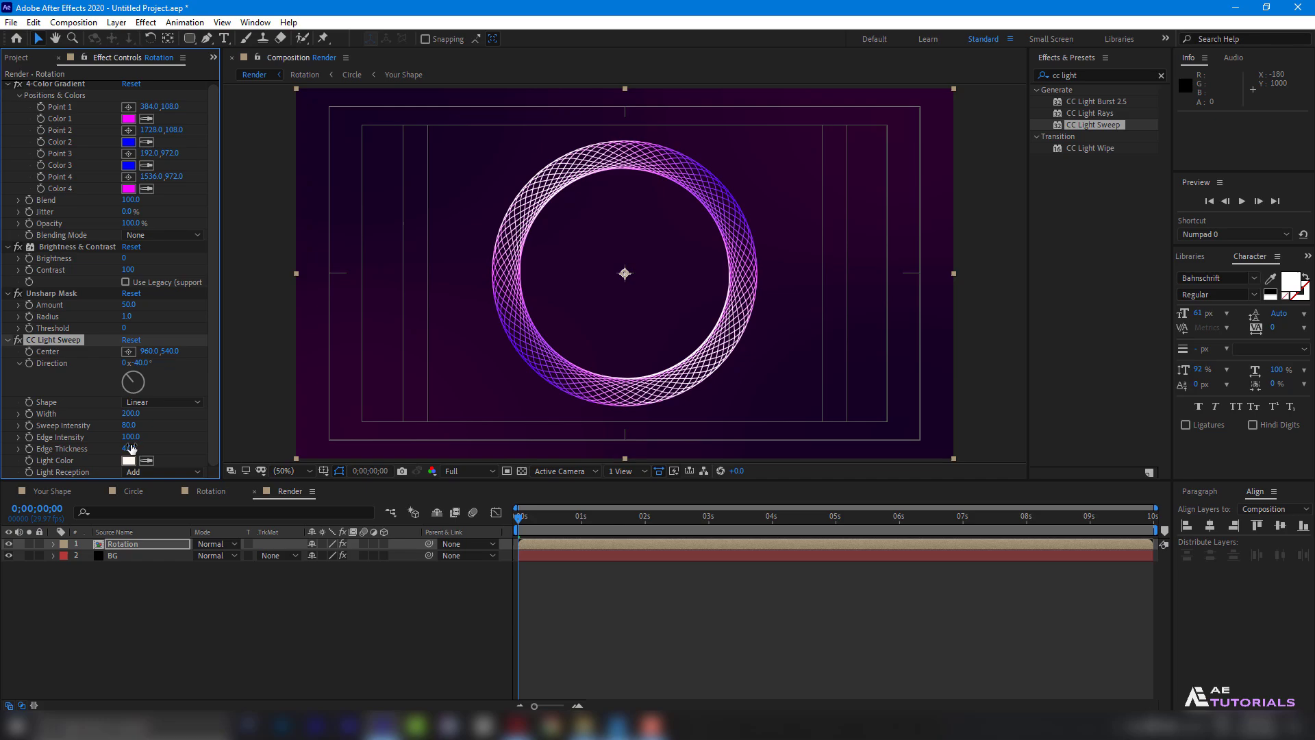
pyautogui.write('1')
pyautogui.press('Return')
# - Add a Glow to the ring with threshold 30%, radius 30 and intensity 0.3
pyautogui.moveTo(1079, 75); pyautogui.dragTo(1047, 89)
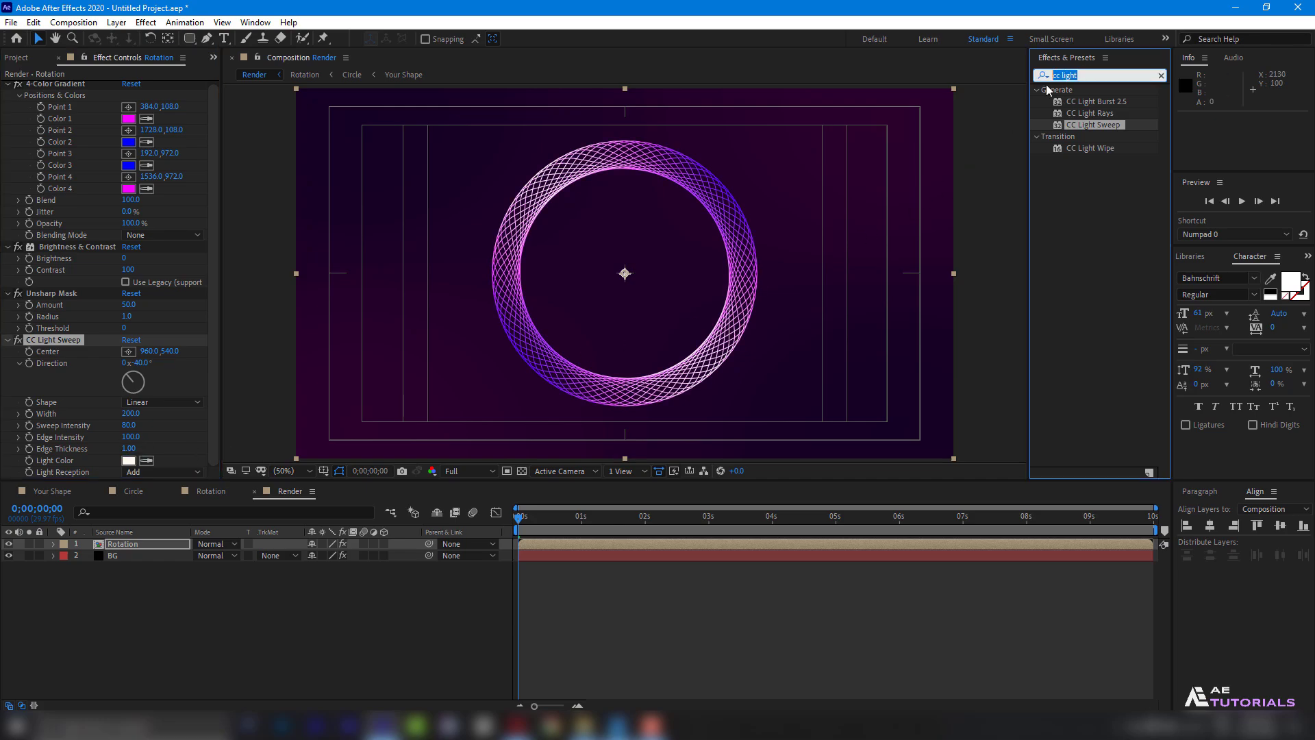
pyautogui.write('glow')
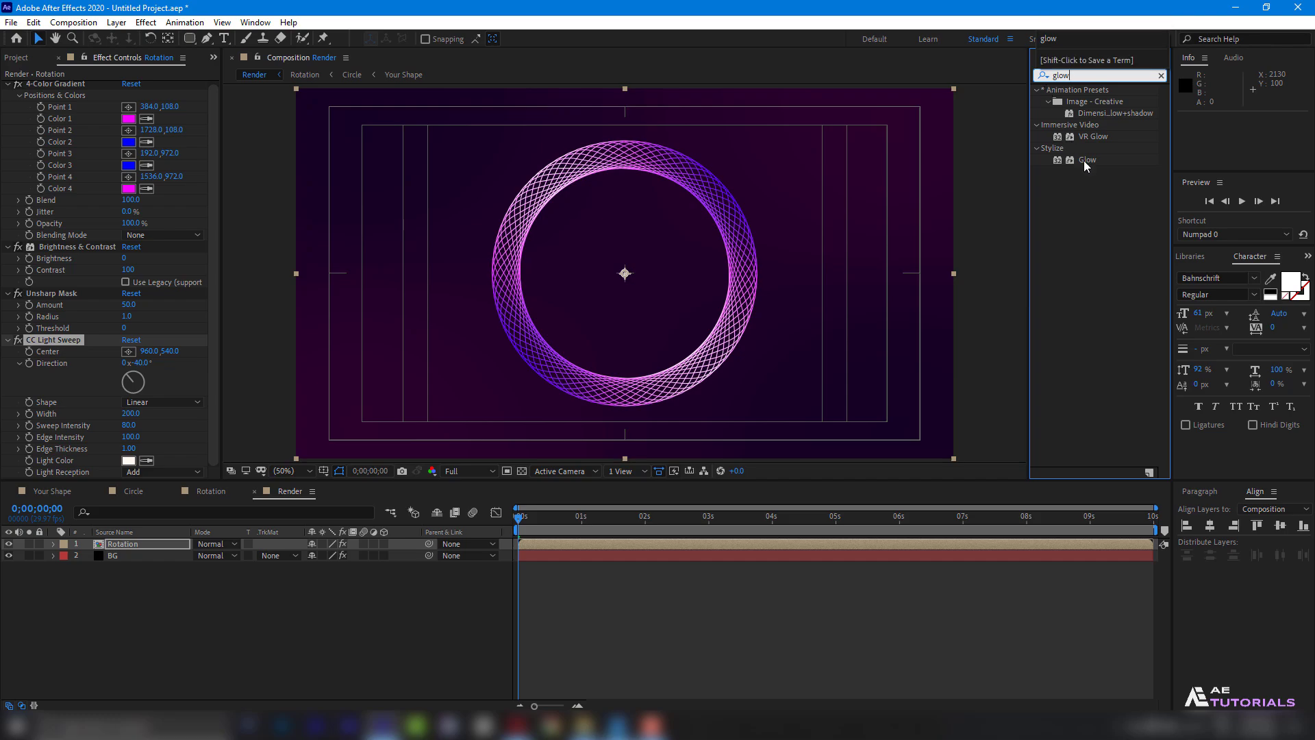
pyautogui.doubleClick(1085, 166)
pyautogui.scroll(-5, 159, 441)
pyautogui.click(130, 305)
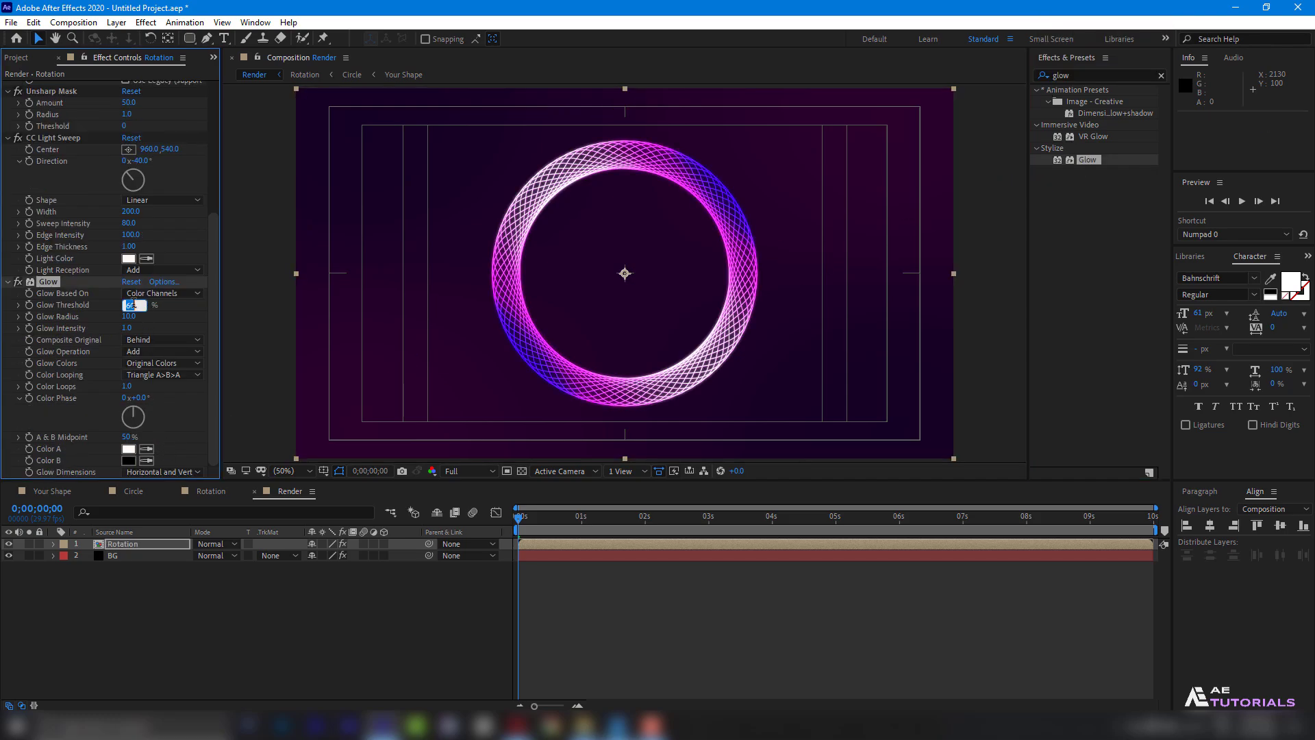
pyautogui.write('30')
pyautogui.press('Return')
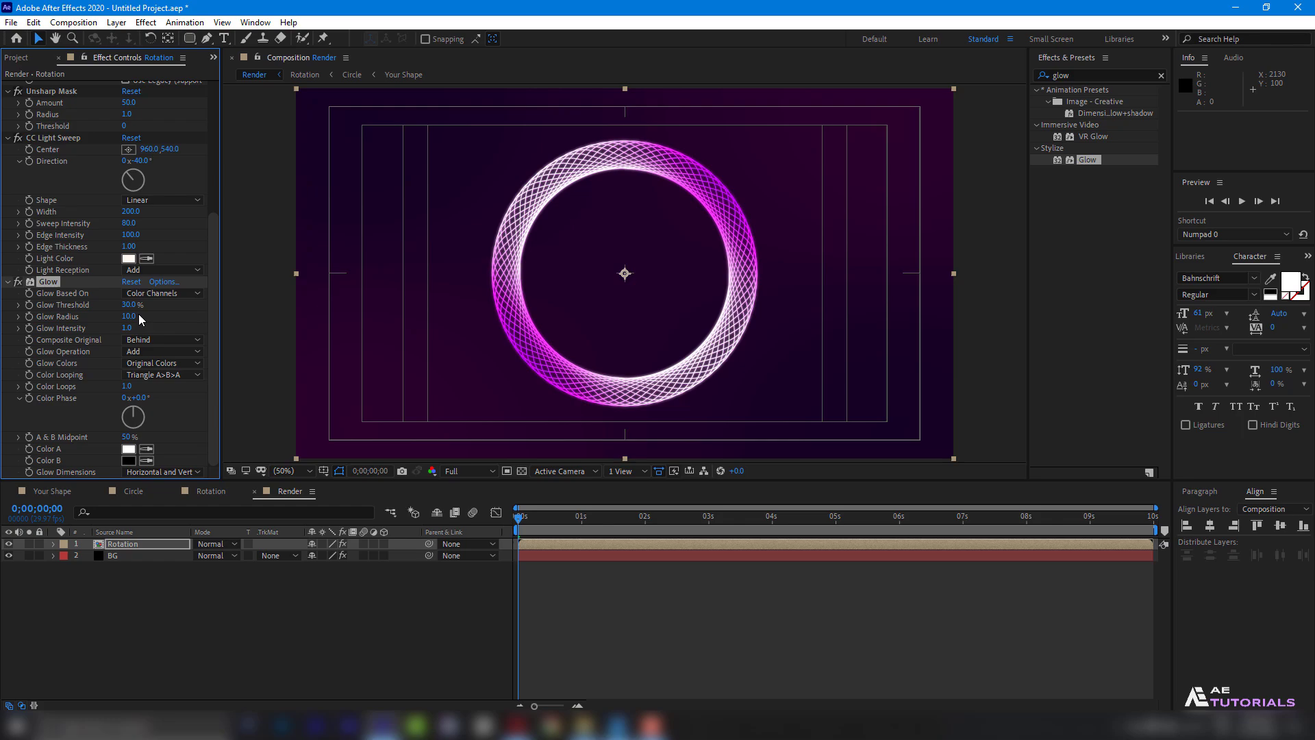
pyautogui.click(134, 317)
pyautogui.write('30')
pyautogui.press('Return')
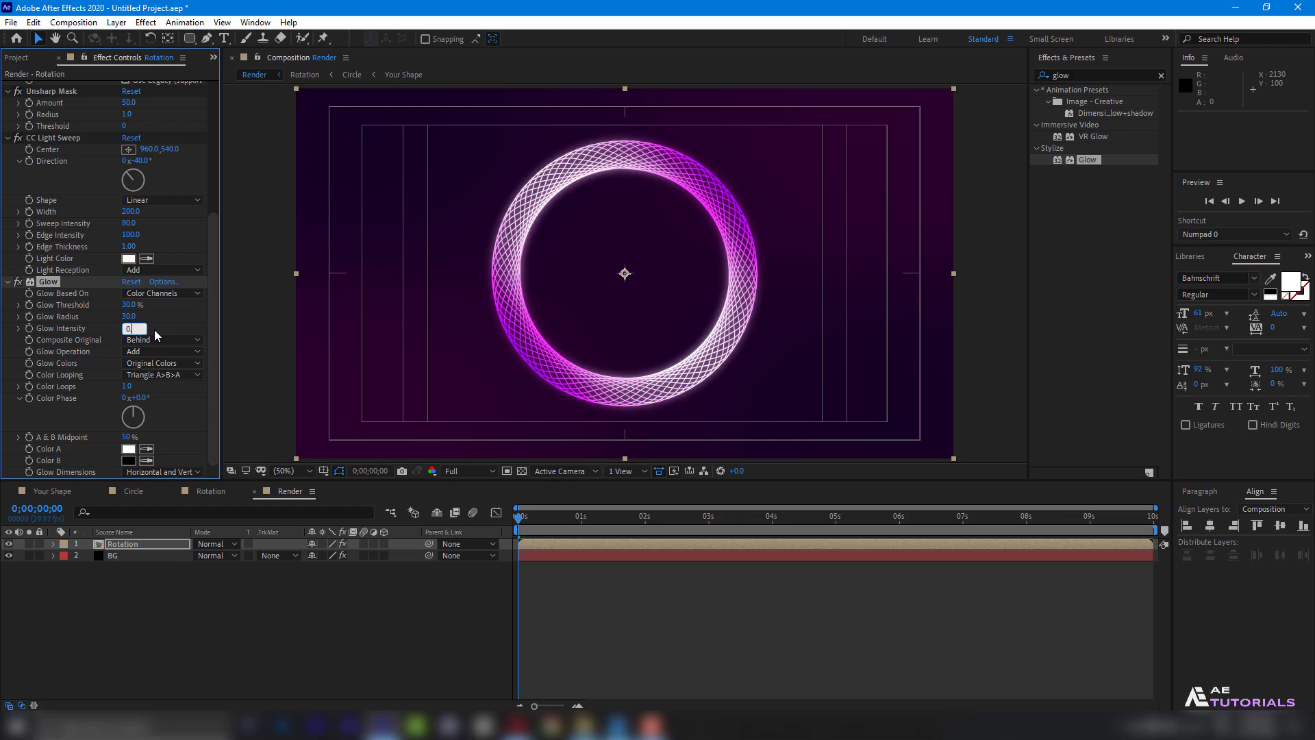
pyautogui.click(137, 329)
pyautogui.write('0.3')
pyautogui.press('Return')
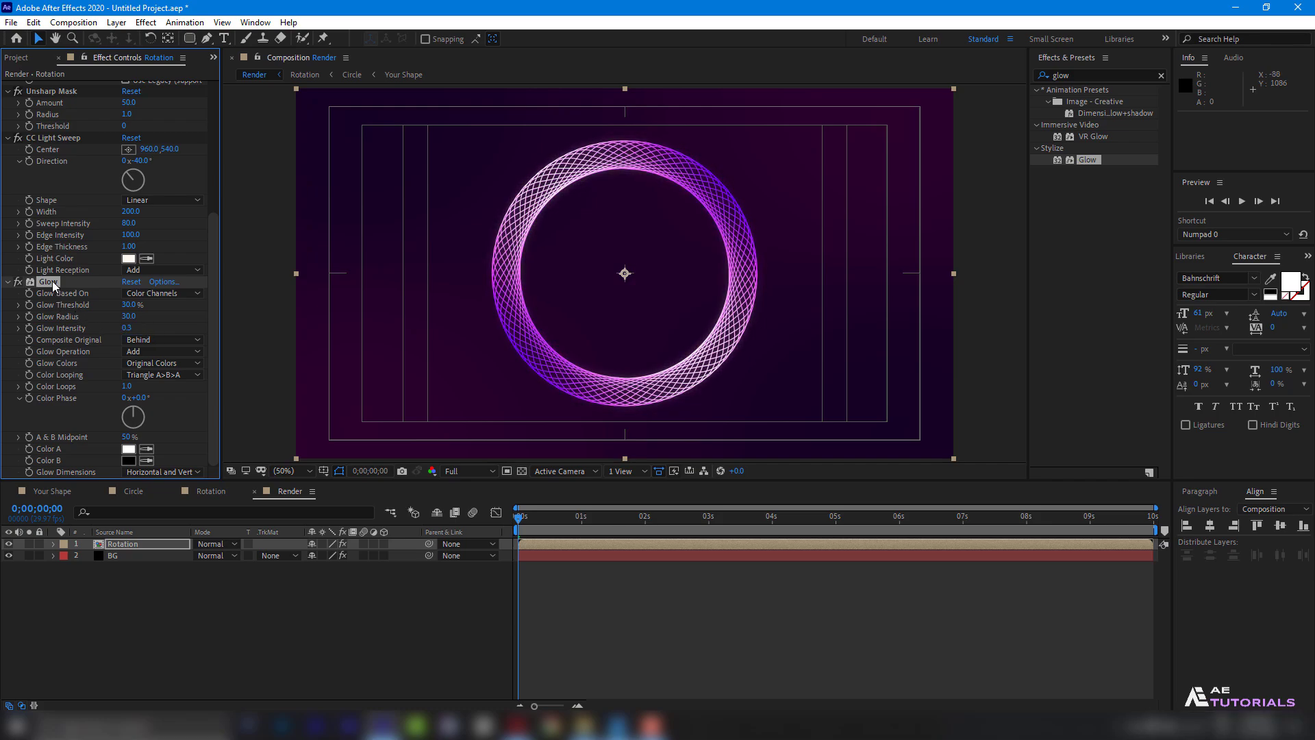
# - Duplicate it as Glow 2 with threshold 60%, radius 160 and intensity 1.0
pyautogui.hotkey('ctrl', 'd')
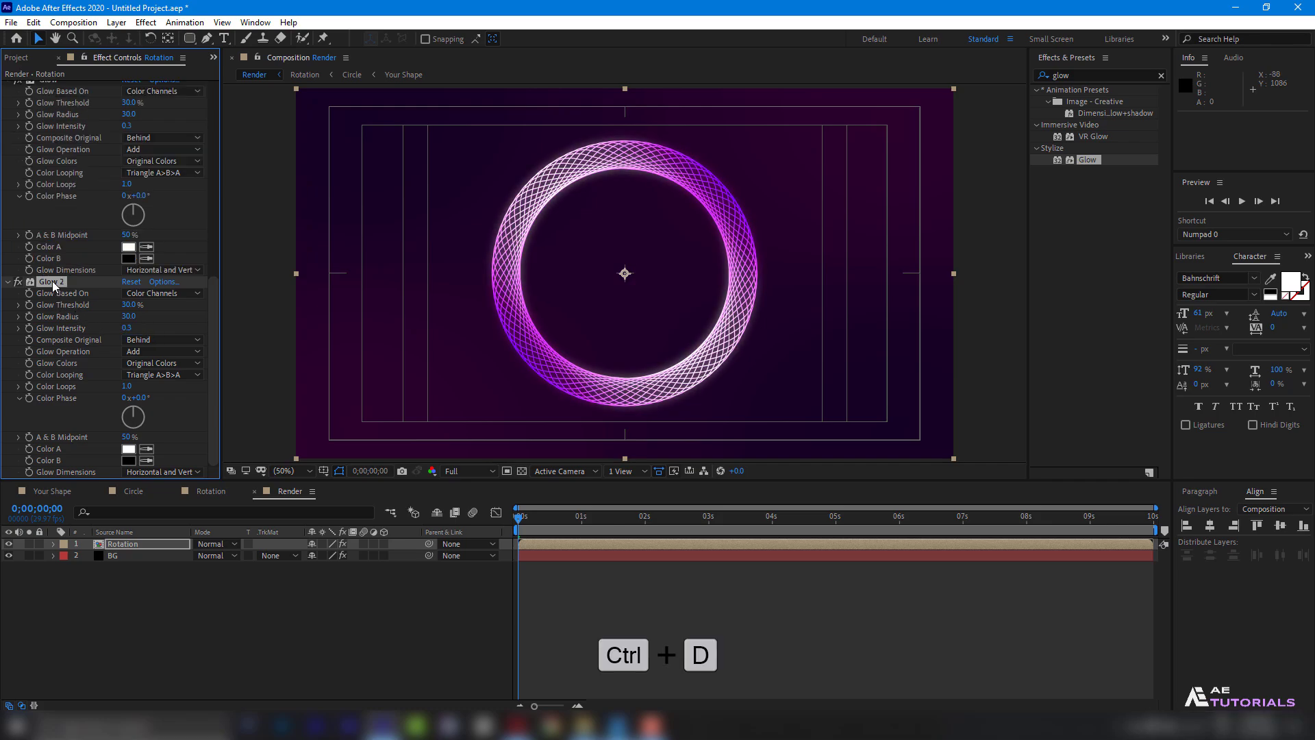
pyautogui.click(129, 306)
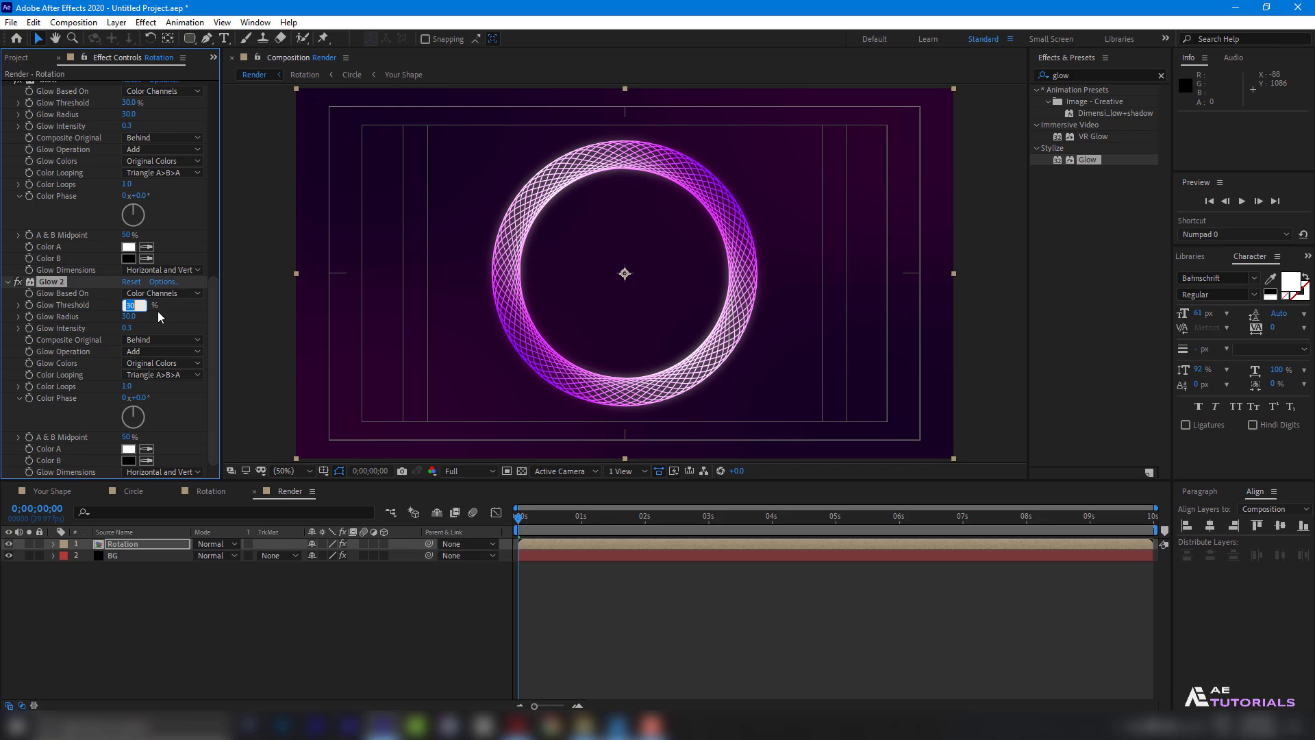
pyautogui.write('60')
pyautogui.press('Return')
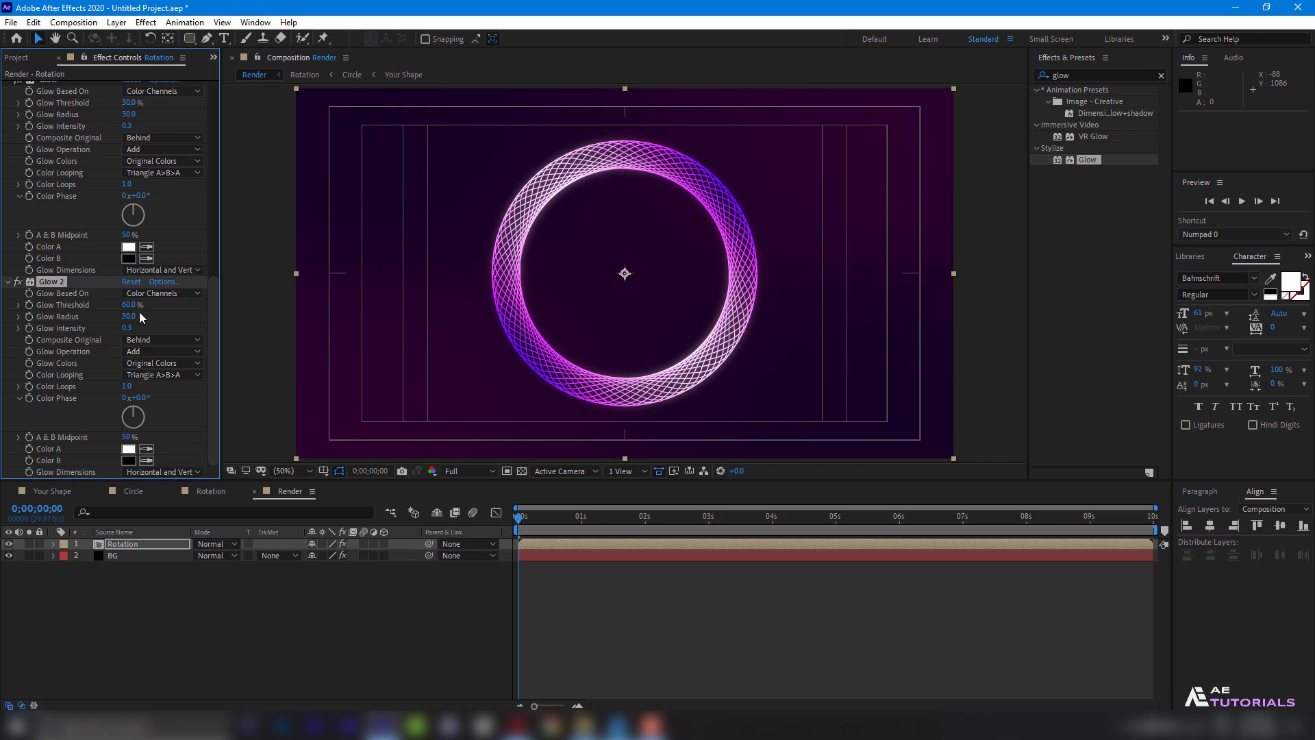
pyautogui.click(134, 317)
pyautogui.write('160')
pyautogui.press('Return')
pyautogui.click(130, 328)
pyautogui.write('1')
pyautogui.press('Return')
# - Duplicate again as Glow 3 with threshold 100%, radius 150 and intensity 0
pyautogui.hotkey('ctrl', 'd')
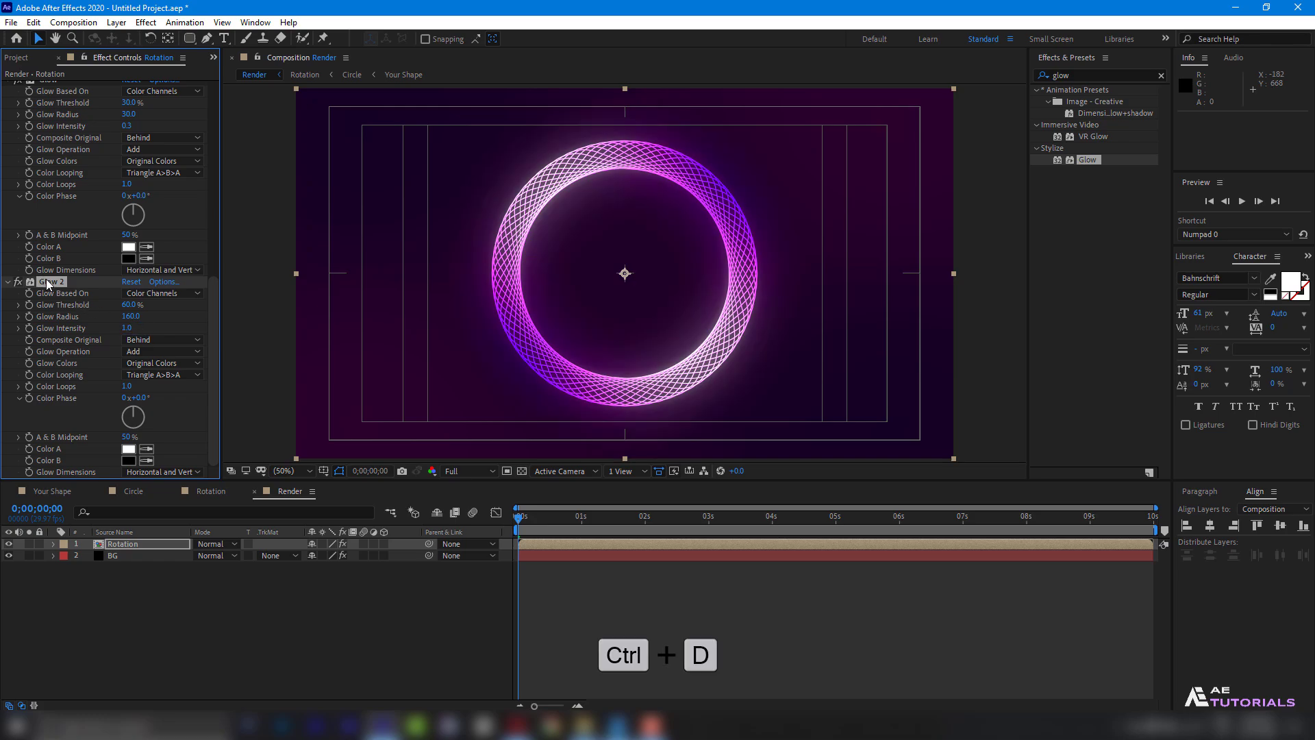
pyautogui.click(131, 305)
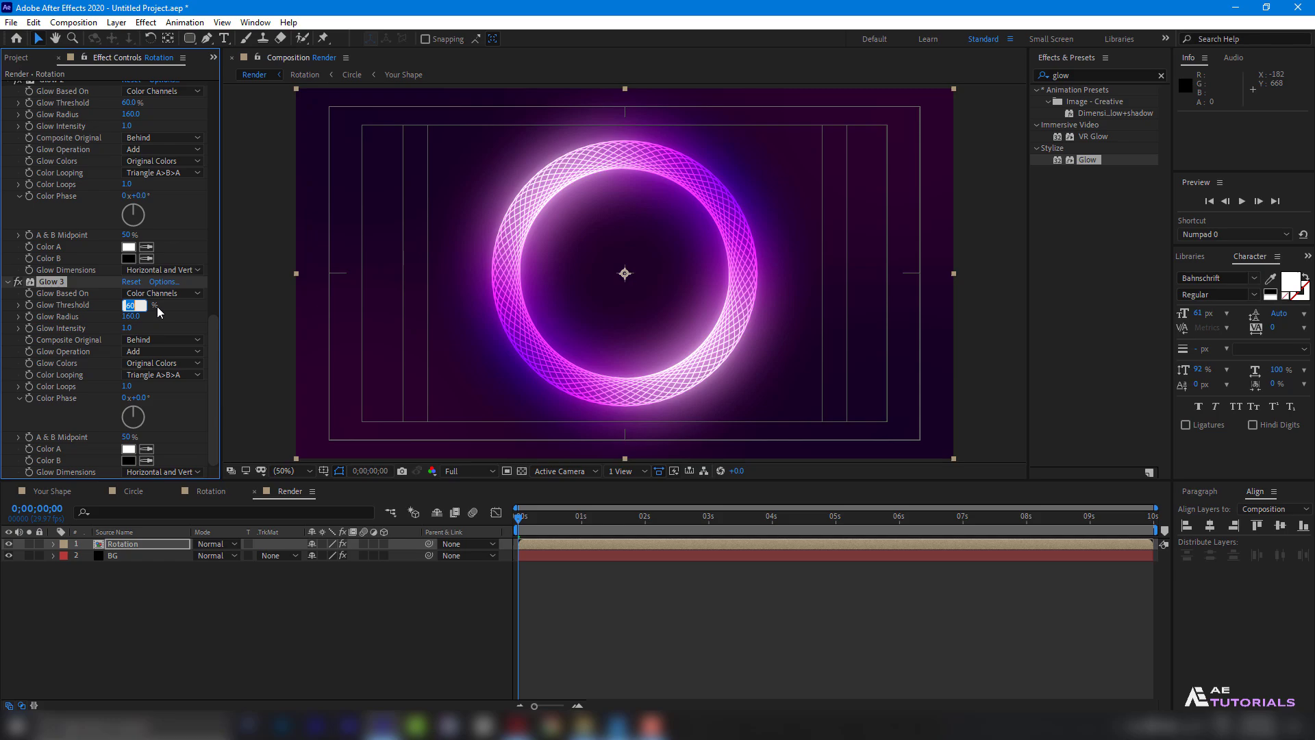
pyautogui.write('100')
pyautogui.press('Return')
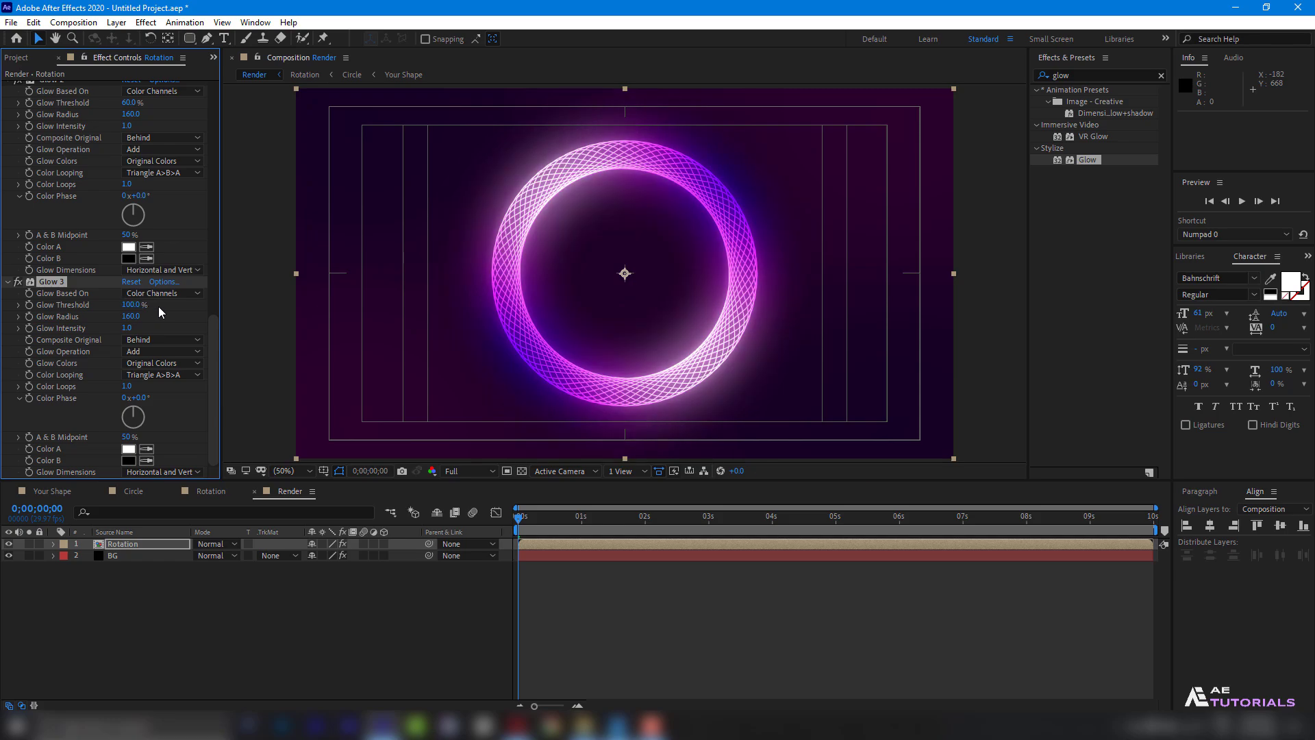
pyautogui.click(134, 317)
pyautogui.write('150')
pyautogui.press('Return')
pyautogui.click(127, 328)
pyautogui.press('Return')
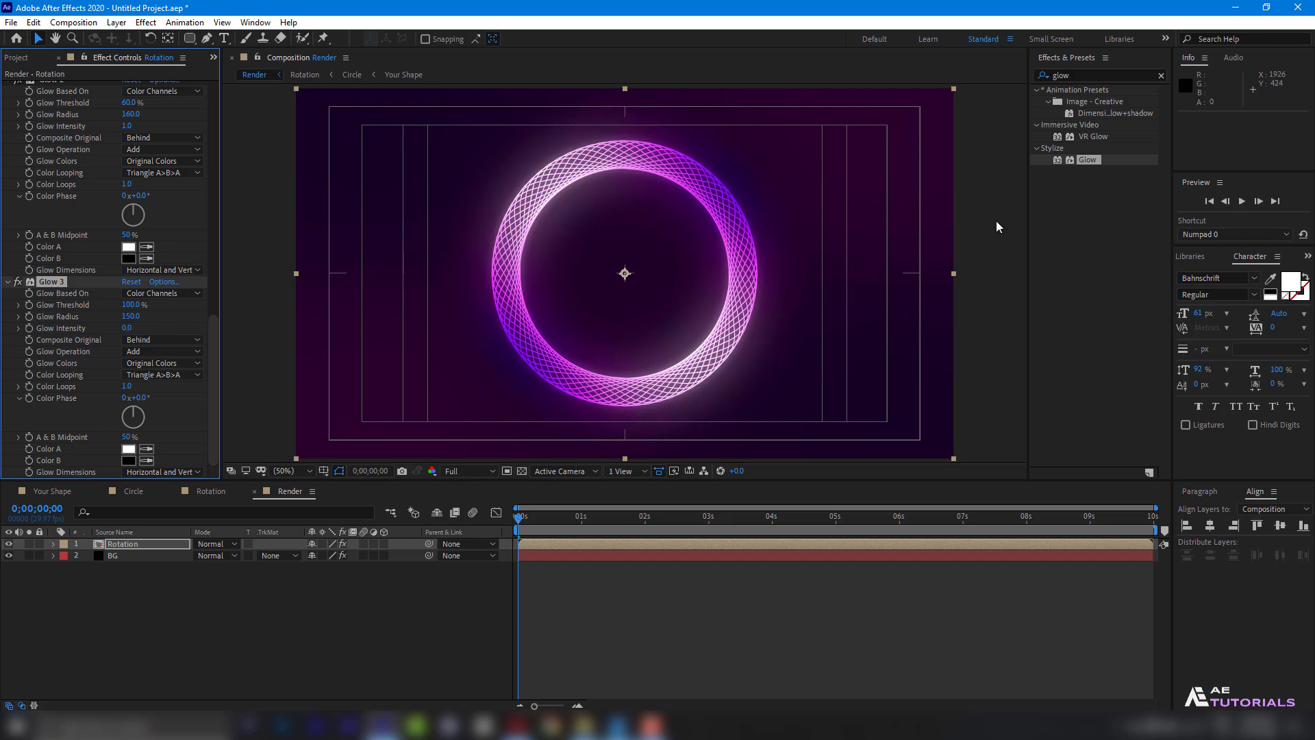
# - Add a Sharpen effect to the ring layer with Amount 10
pyautogui.doubleClick(1079, 75)
pyautogui.press('BackSpace')
pyautogui.write('sharpen')
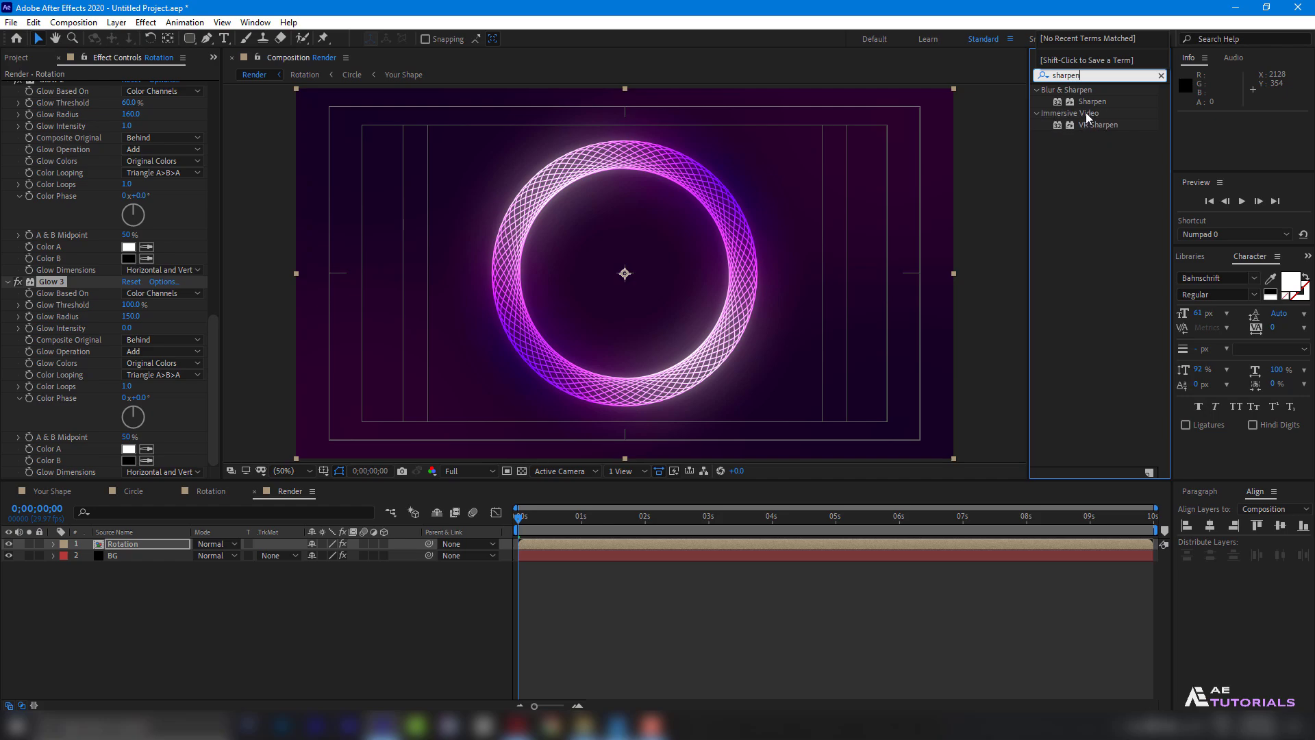
pyautogui.moveTo(1092, 101); pyautogui.dragTo(186, 457)
pyautogui.click(126, 472)
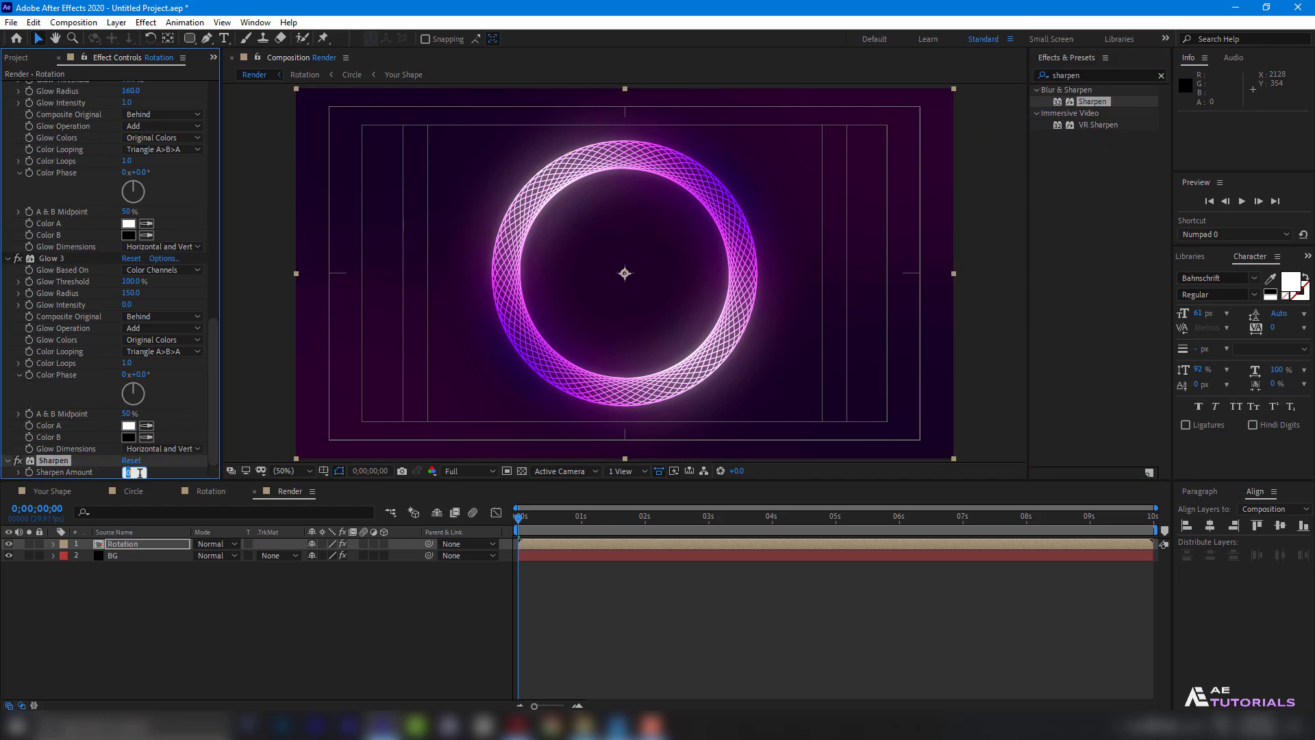
pyautogui.press('Return')
# - Hide the title/action safe guides and play back the finished animation
pyautogui.click(168, 592)
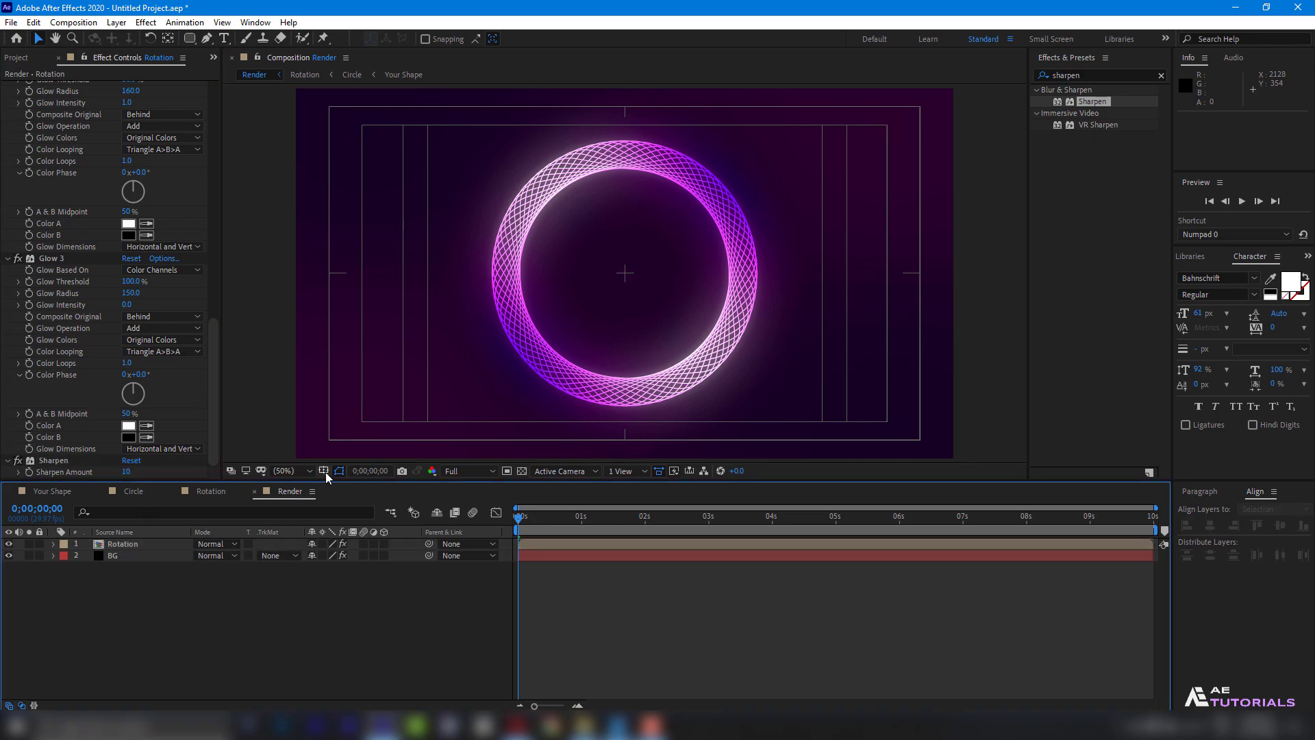
pyautogui.click(323, 470)
pyautogui.click(353, 483)
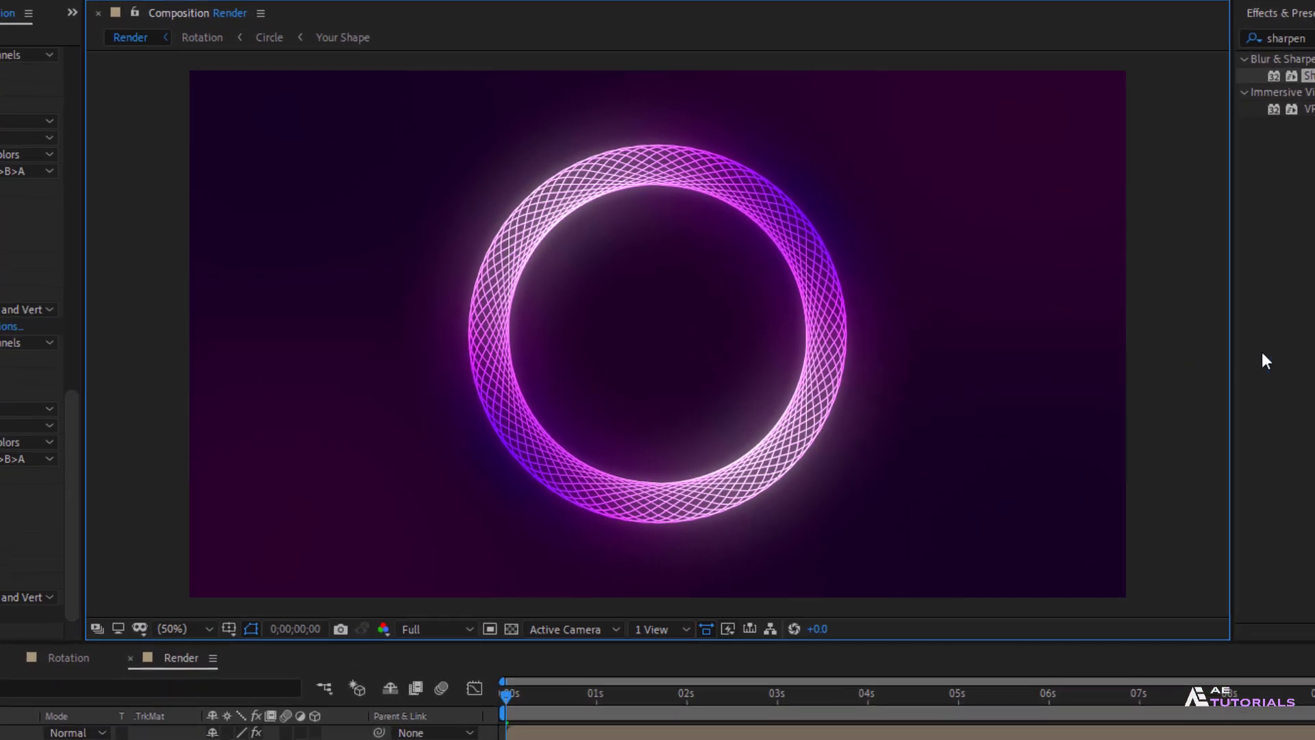
pyautogui.press('space')
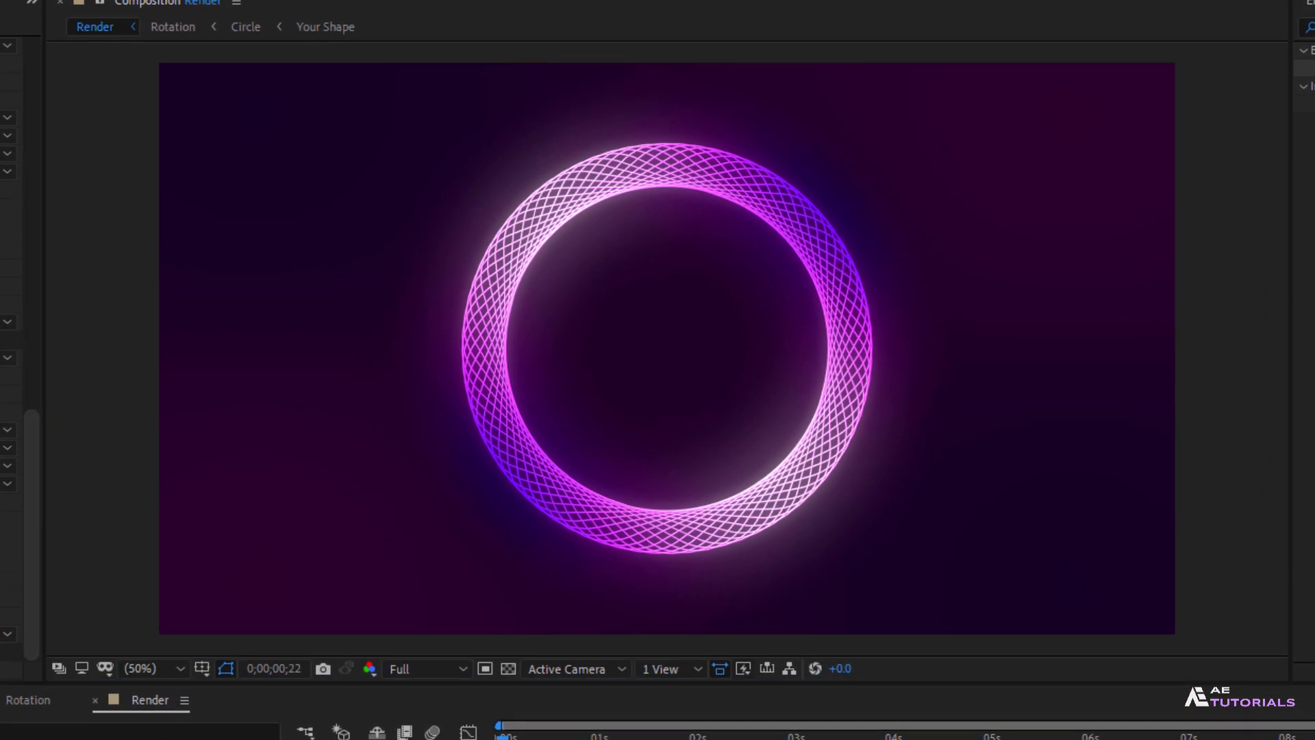